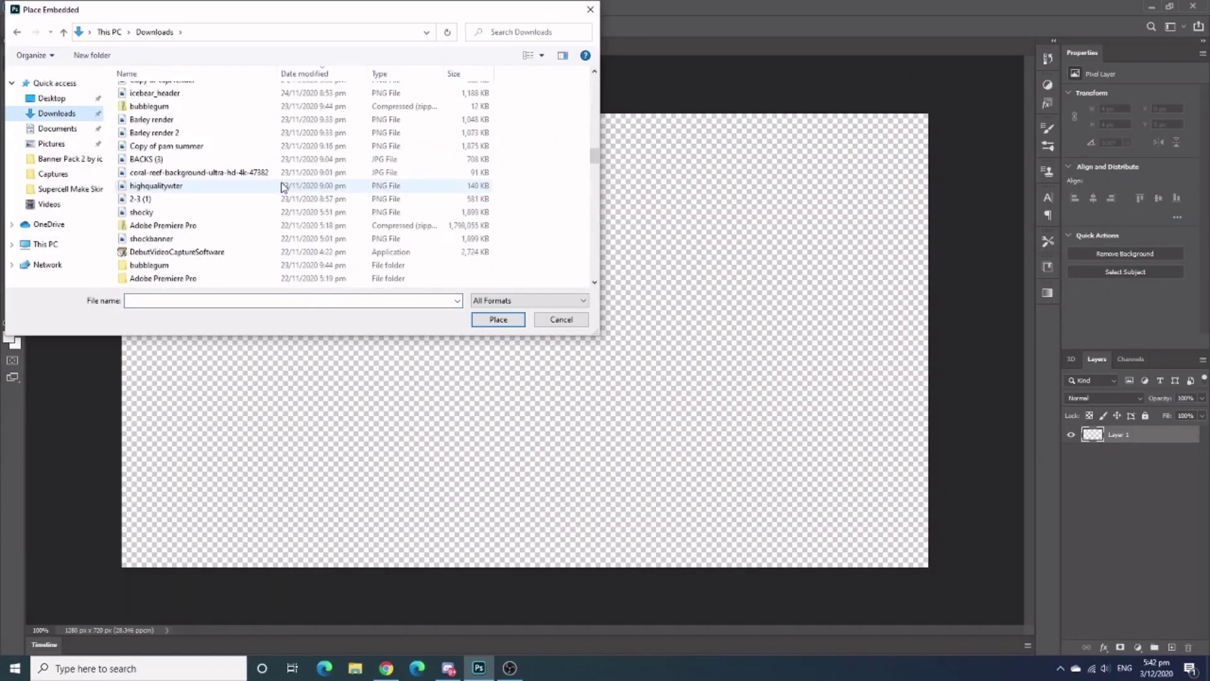
# - Place the desert image as an embedded background layer and confirm it
pyautogui.scroll(-5, 283, 187)
pyautogui.click(277, 140)
pyautogui.click(498, 318)
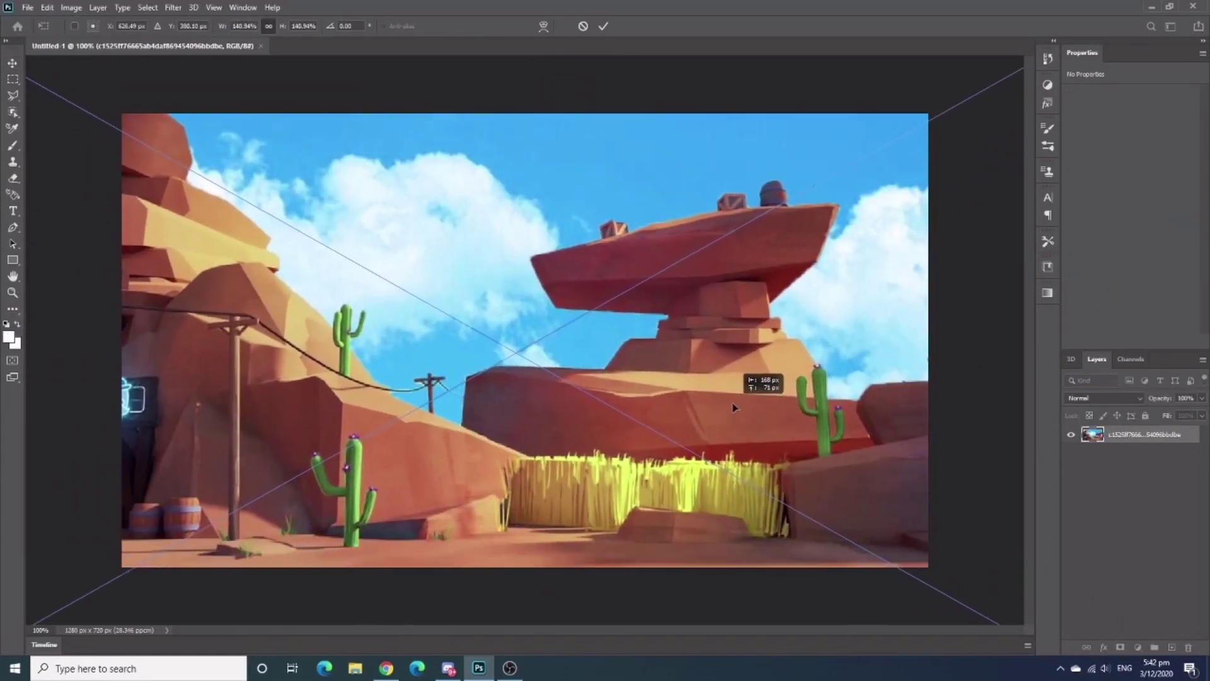
pyautogui.press('Return')
# - Place Purple.png from the Desktop on top of the desert background
pyautogui.click(51, 97)
pyautogui.scroll(3, 322, 212)
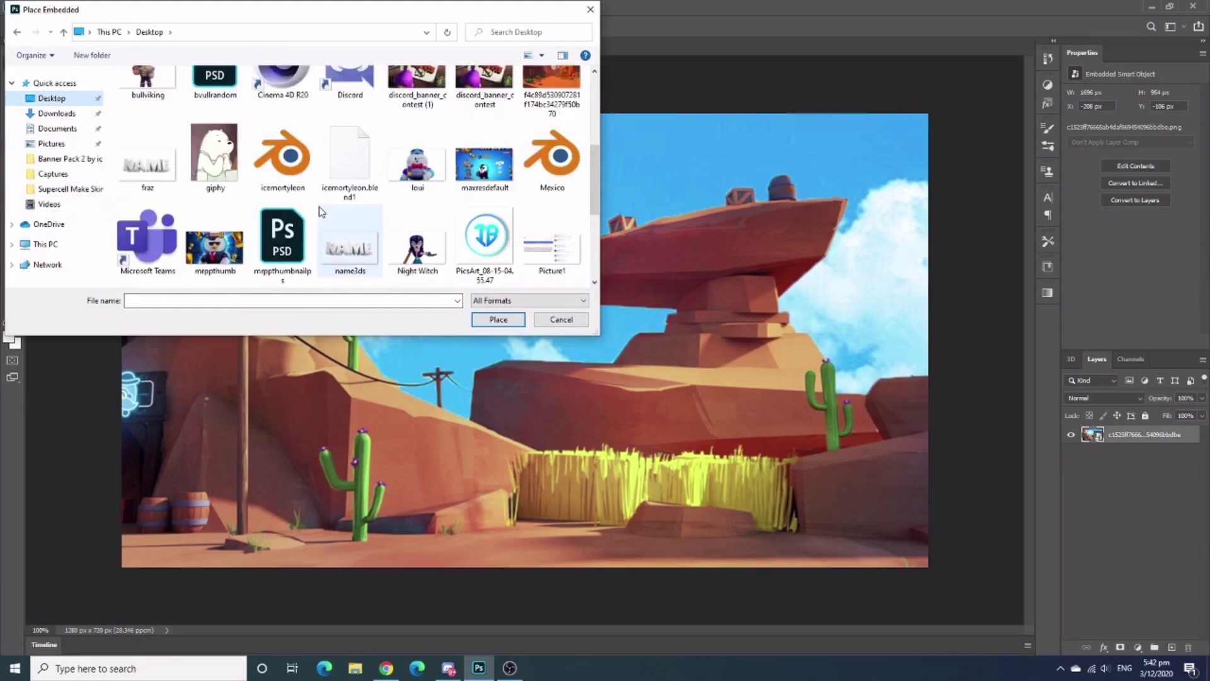
pyautogui.scroll(5, 321, 212)
pyautogui.click(350, 163)
pyautogui.click(498, 319)
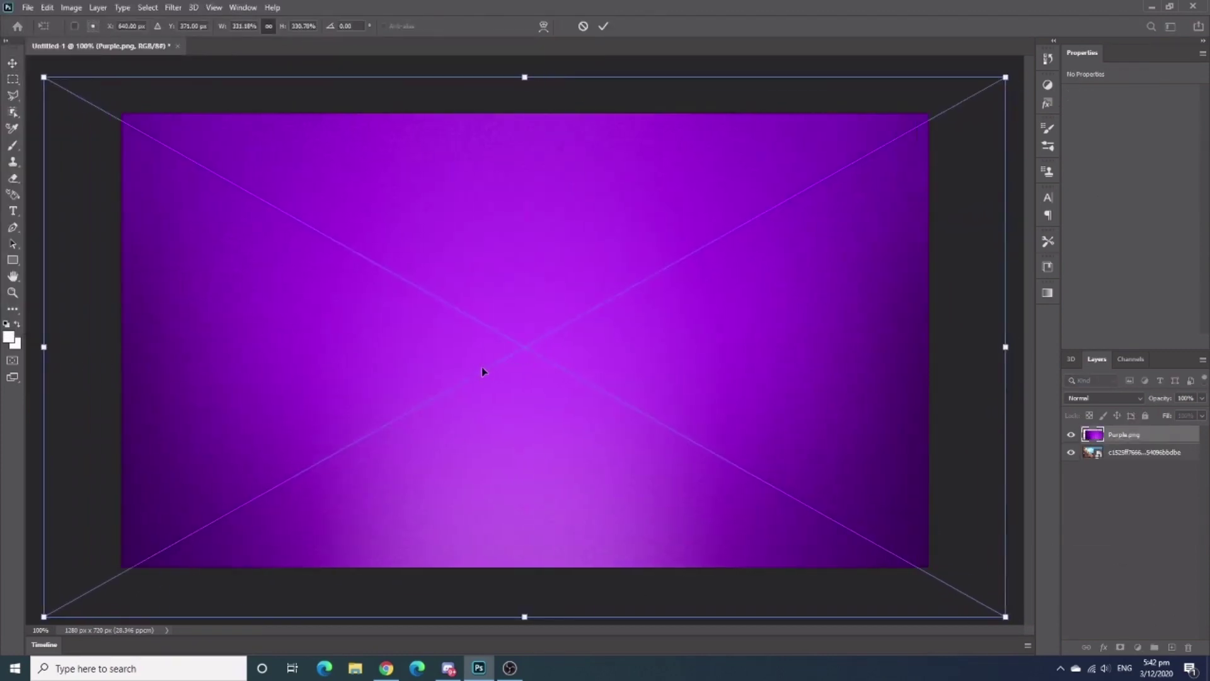
# - Scale Purple.png to cover the canvas and add a Hue/Saturation adjustment above the desert
pyautogui.moveTo(483, 372); pyautogui.dragTo(832, 424)
pyautogui.click(603, 25)
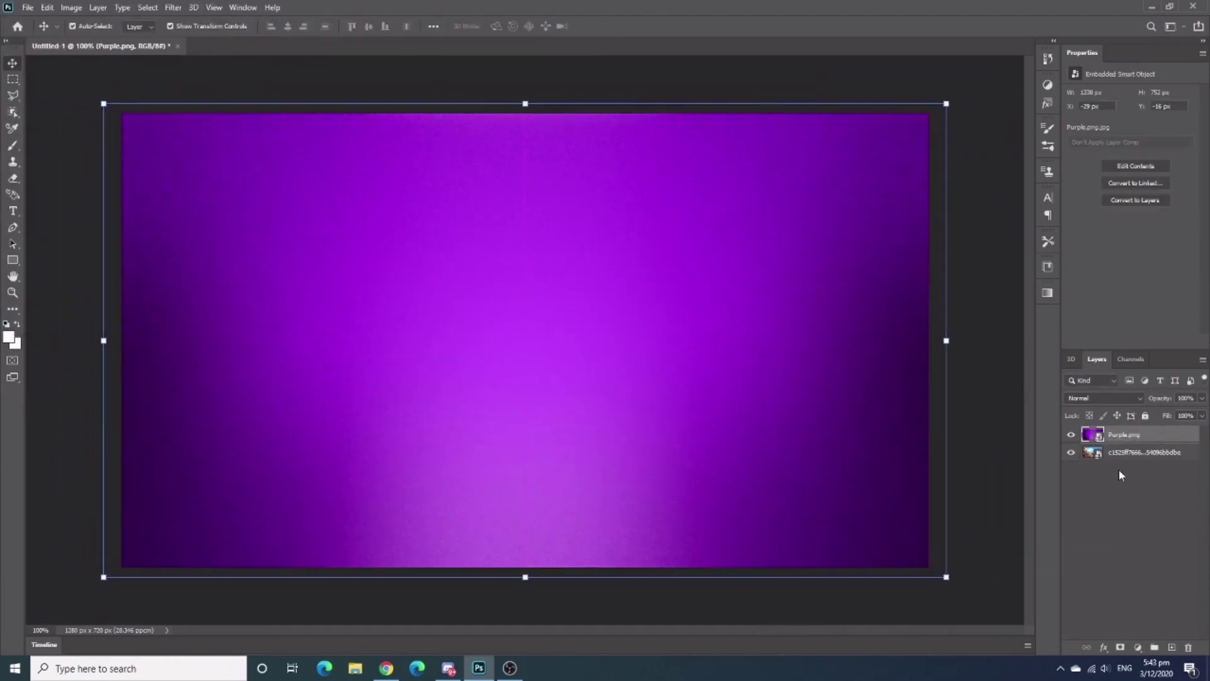
pyautogui.click(1143, 452)
pyautogui.click(1137, 647)
pyautogui.click(1121, 526)
# - Set Purple.png to Overlay and add a second Hue/Saturation at hue -64, clipped below
pyautogui.click(1124, 435)
pyautogui.click(1103, 398)
pyautogui.click(1084, 493)
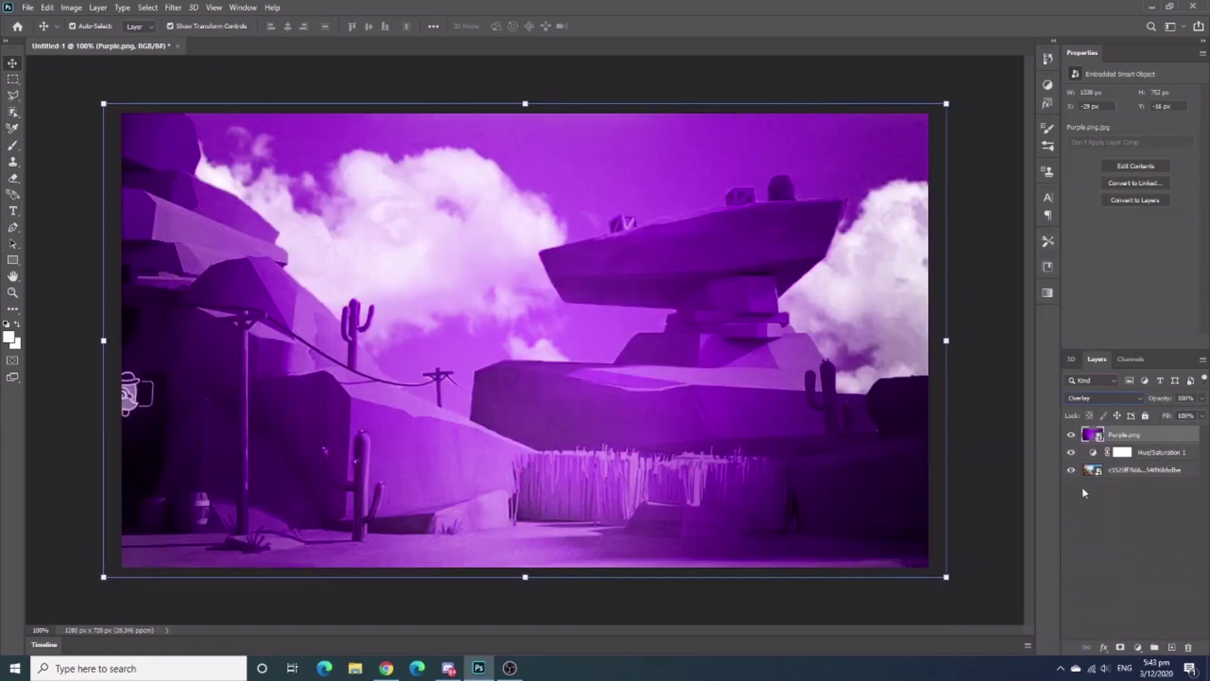
pyautogui.click(1137, 647)
pyautogui.click(1134, 526)
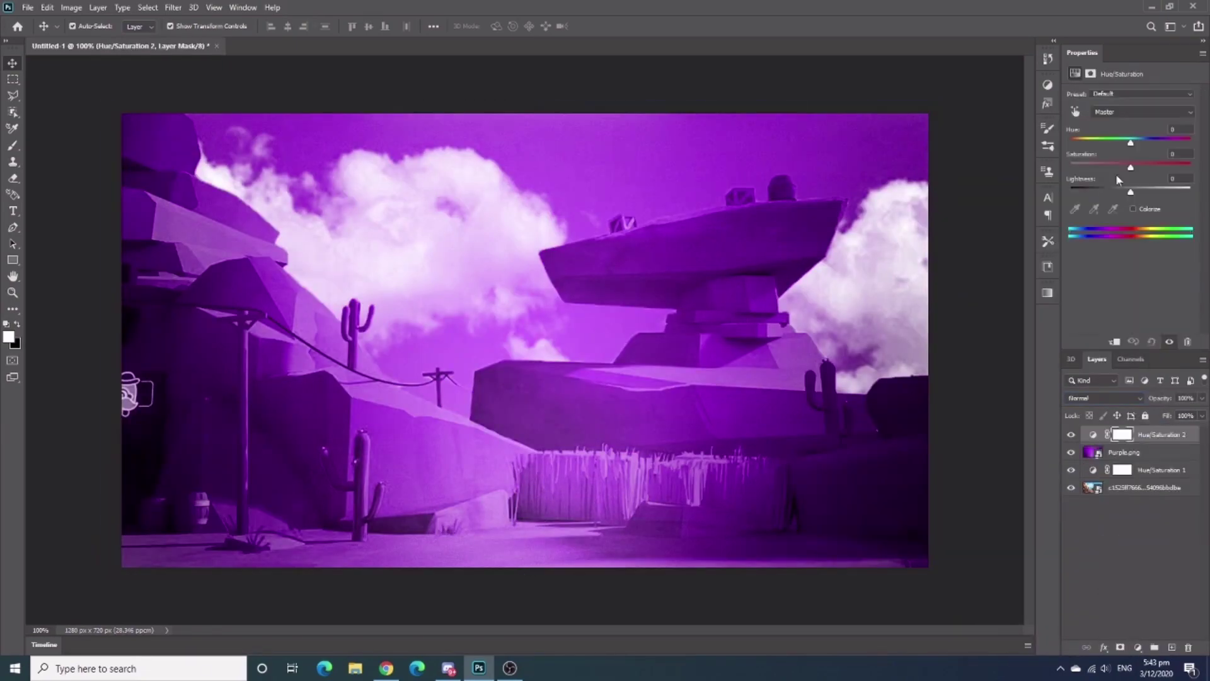
pyautogui.moveTo(1131, 143); pyautogui.dragTo(1098, 146)
pyautogui.rightClick(1160, 435)
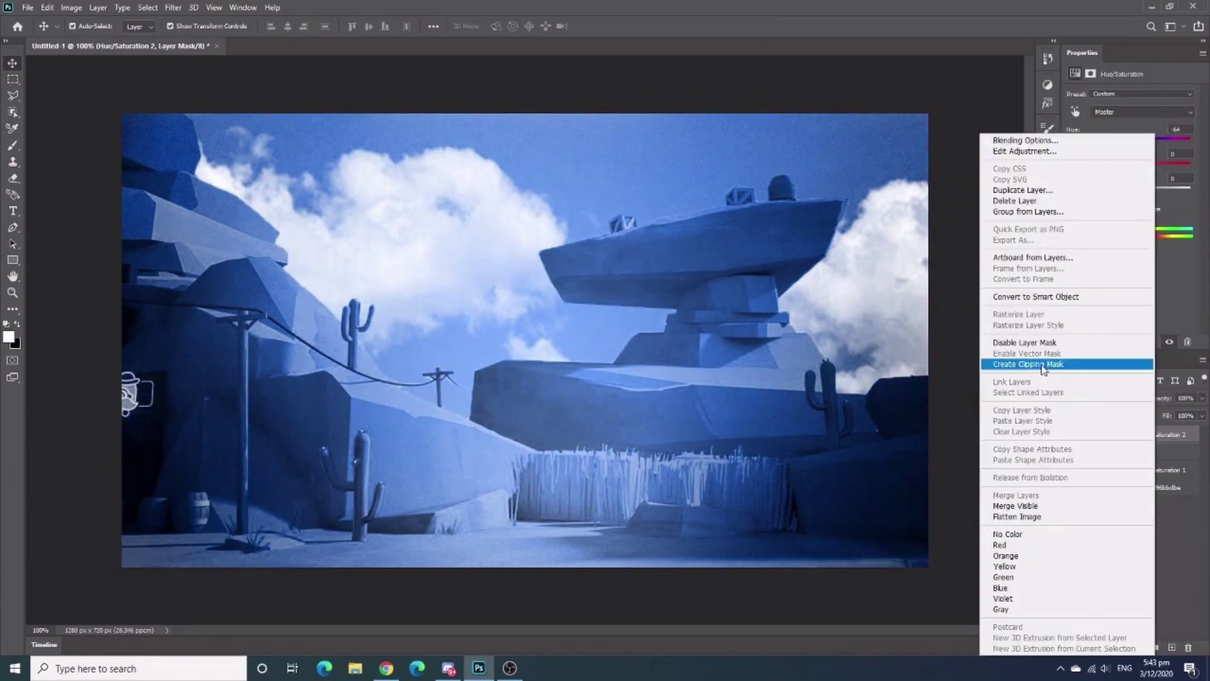
pyautogui.click(1071, 360)
# - Apply Gaussian Blur to Purple.png and delete the desert image layer
pyautogui.click(1124, 452)
pyautogui.click(173, 8)
pyautogui.click(189, 22)
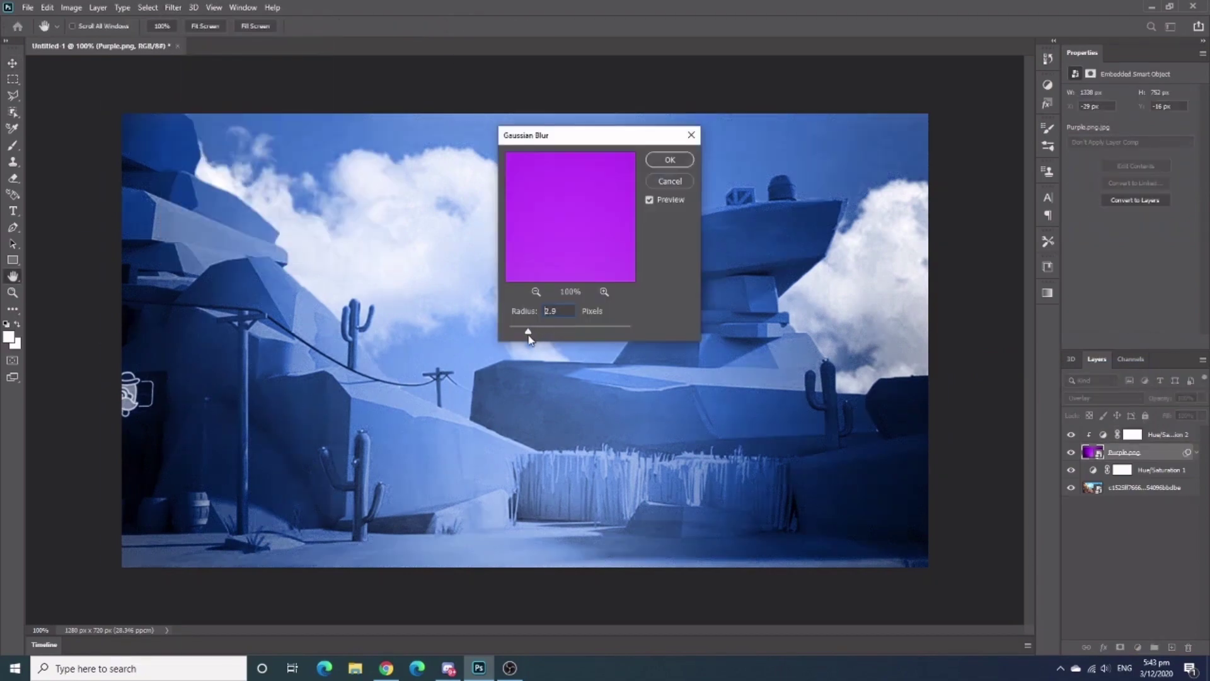
pyautogui.rightClick(1148, 517)
pyautogui.click(1031, 155)
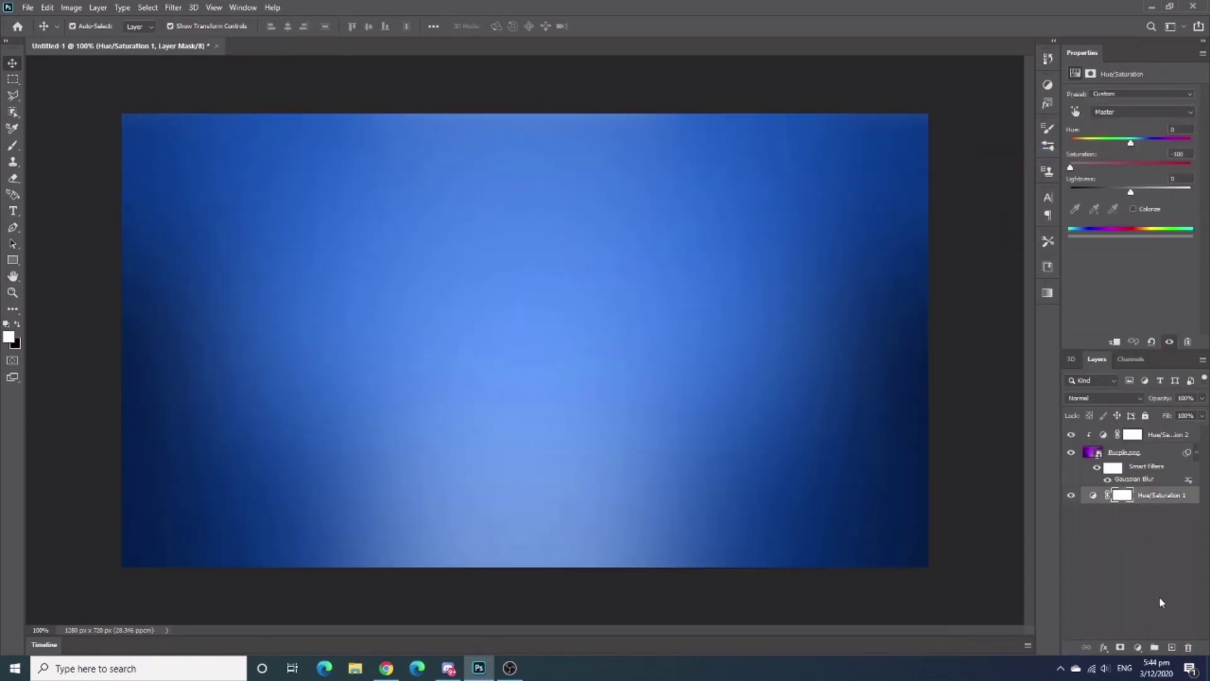
# - Place the canyon background image as an embedded layer
pyautogui.click(28, 8)
pyautogui.click(75, 257)
pyautogui.doubleClick(551, 157)
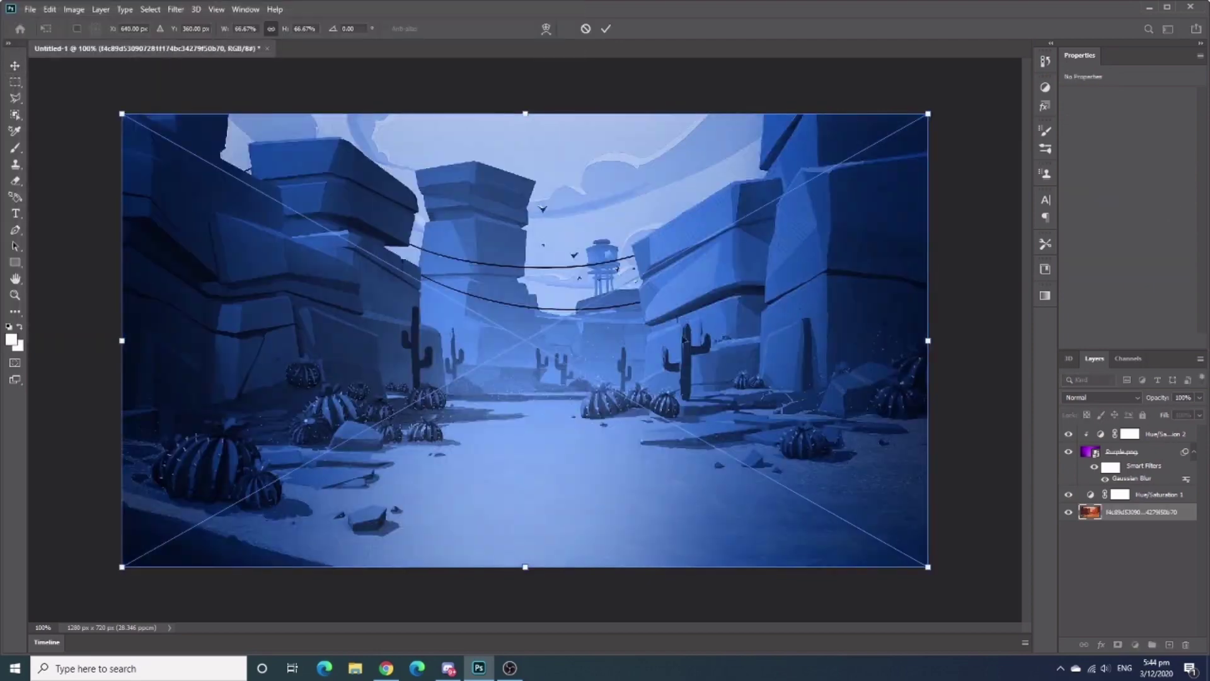
# - Place the mrpp penguin image, moved up and right and slightly smaller
pyautogui.click(30, 9)
pyautogui.click(63, 259)
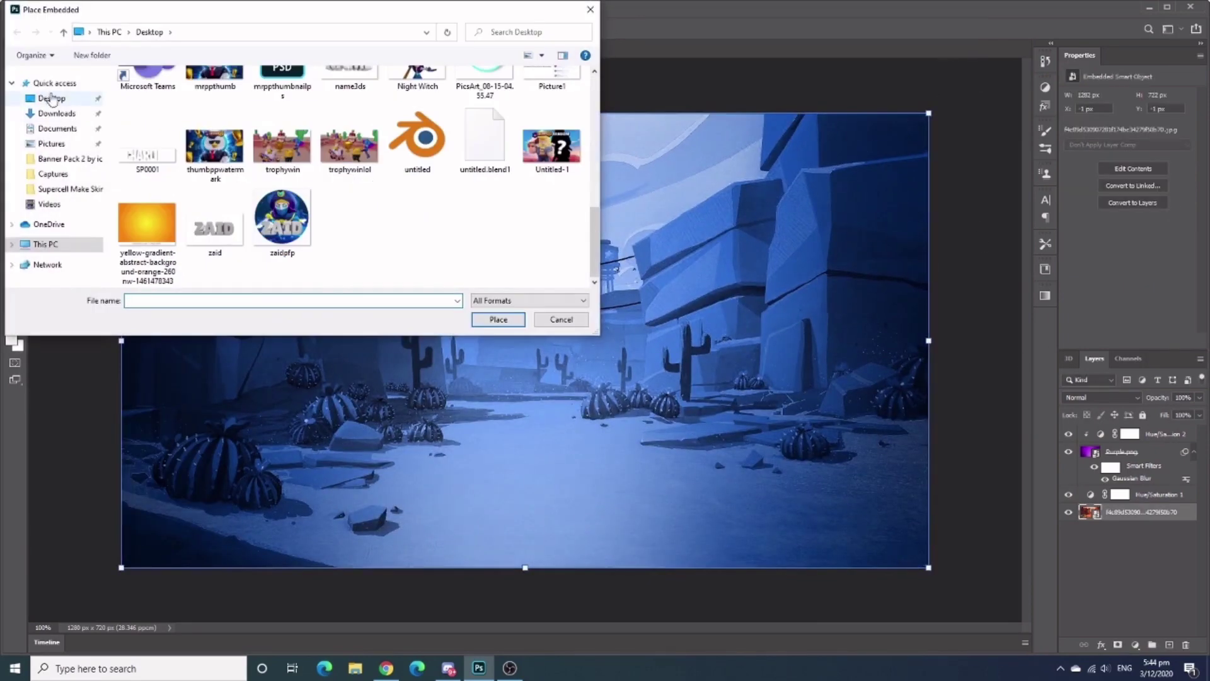
pyautogui.click(54, 113)
pyautogui.click(210, 197)
pyautogui.click(500, 319)
pyautogui.moveTo(624, 443); pyautogui.dragTo(654, 391)
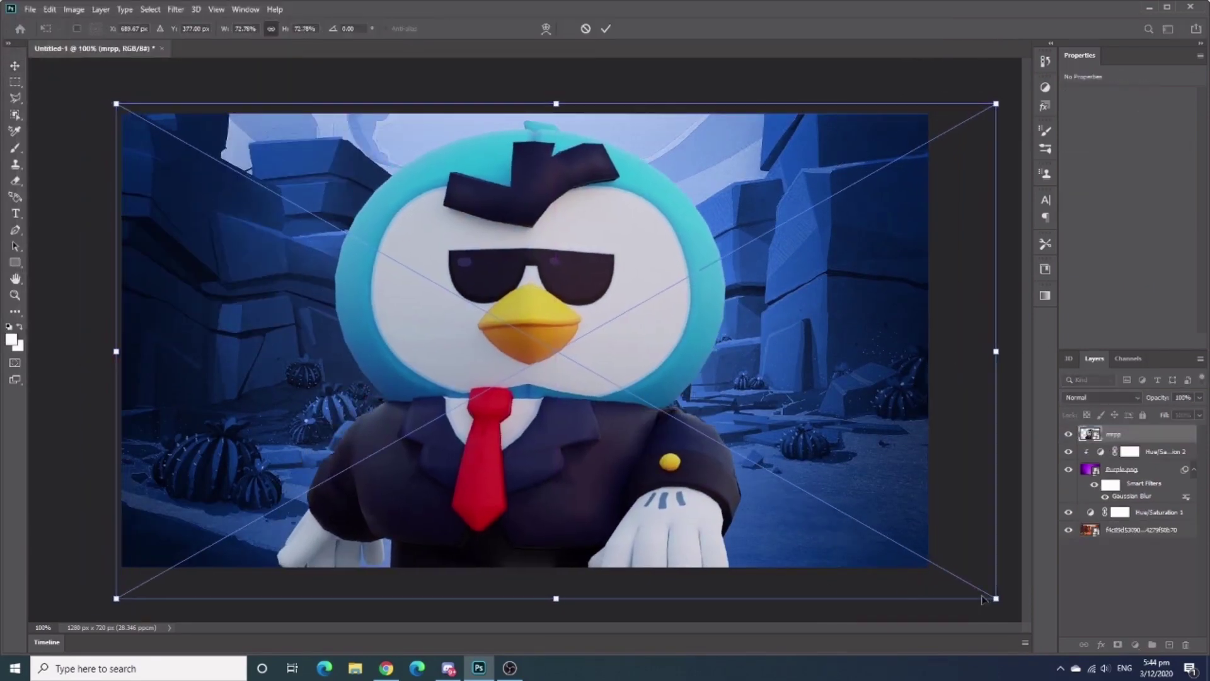
pyautogui.press('Return')
# - Give the penguin an Inner Glow and an Outer Glow with lower opacity, spread and size
pyautogui.rightClick(1152, 430)
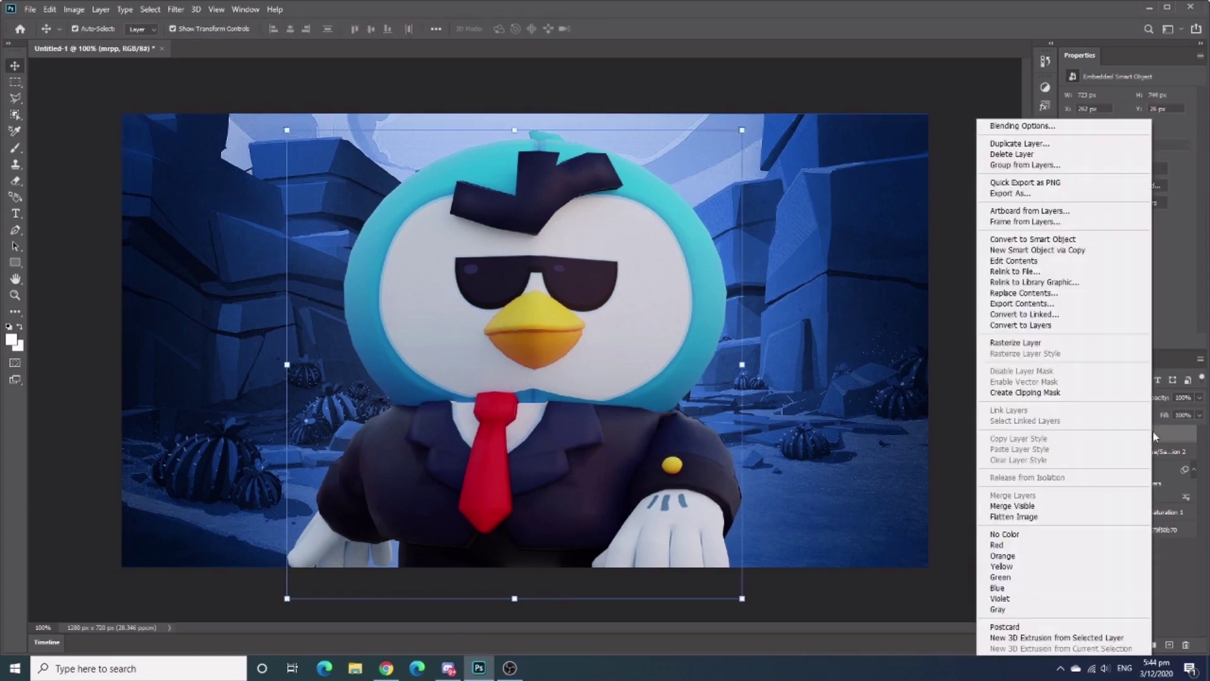
pyautogui.click(1101, 644)
pyautogui.click(1128, 574)
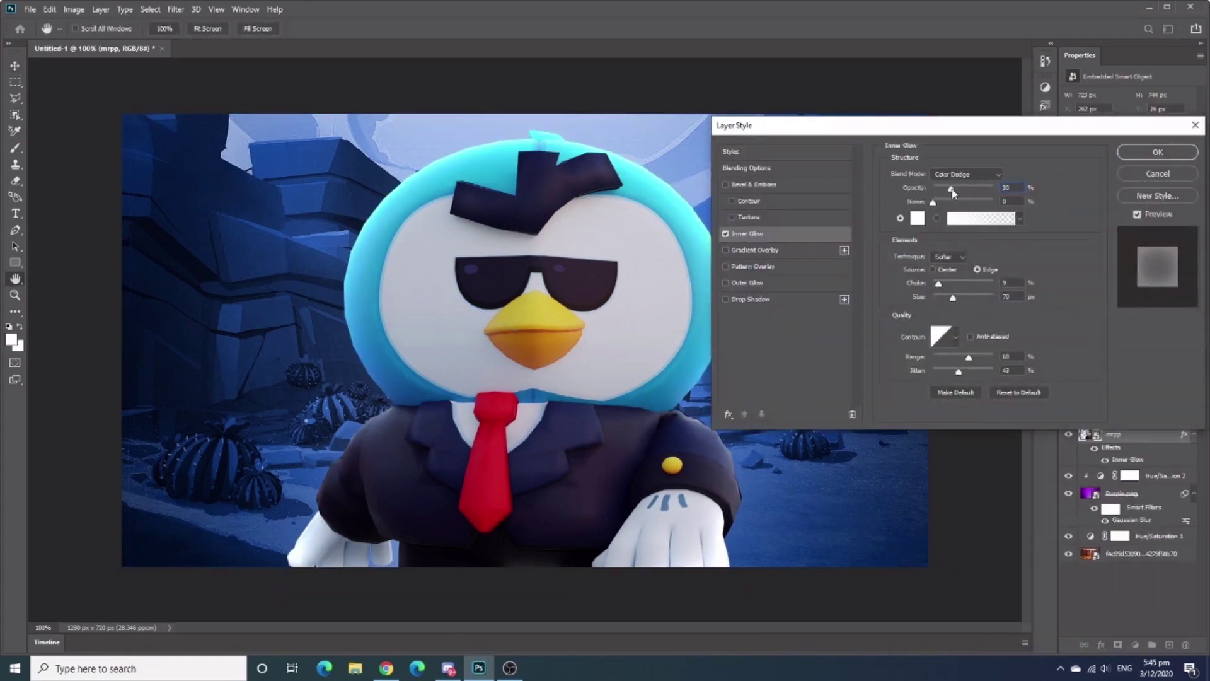
pyautogui.click(748, 282)
pyautogui.moveTo(956, 187); pyautogui.dragTo(949, 188)
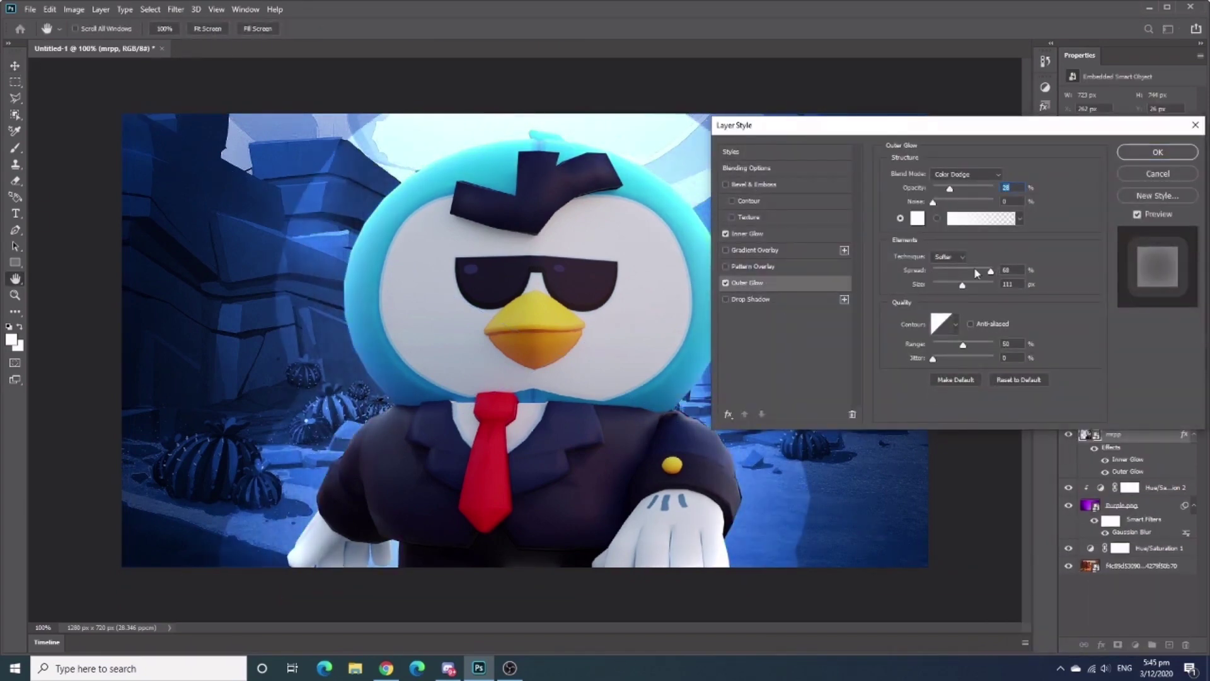
pyautogui.moveTo(962, 285); pyautogui.dragTo(941, 271)
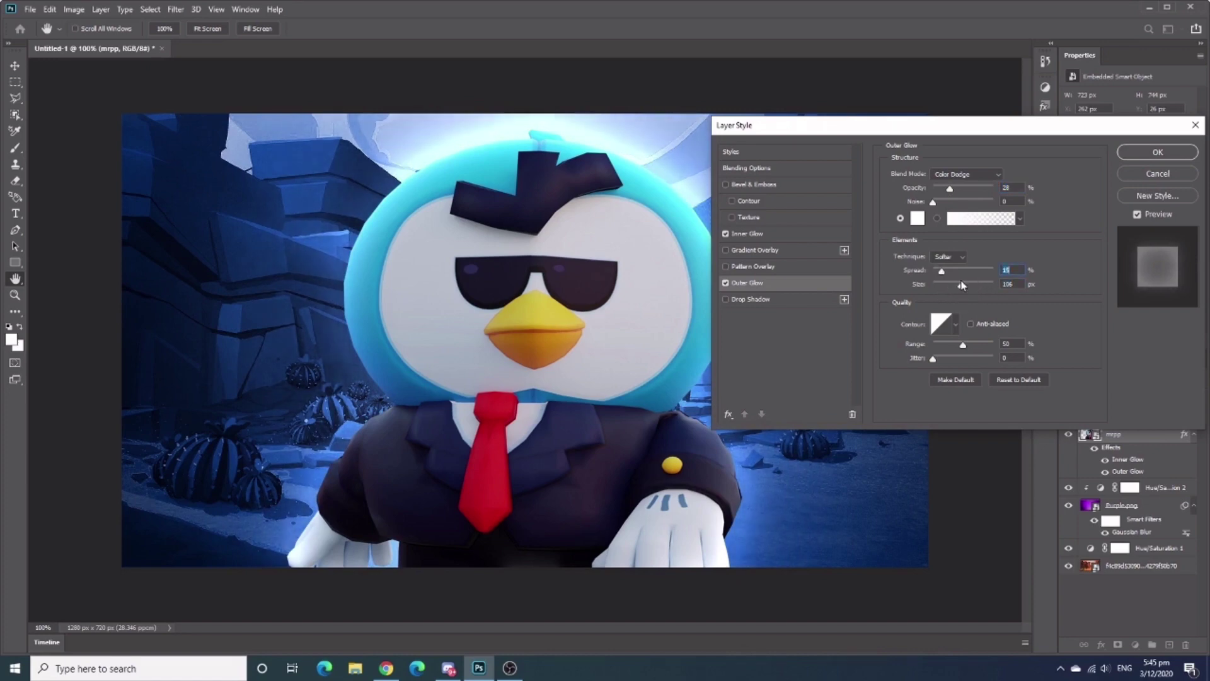
pyautogui.click(1158, 153)
pyautogui.click(29, 9)
pyautogui.click(54, 246)
# - Place Mortis mini and erase the Mortis figure with a large eraser, keeping the trophies
pyautogui.doubleClick(205, 234)
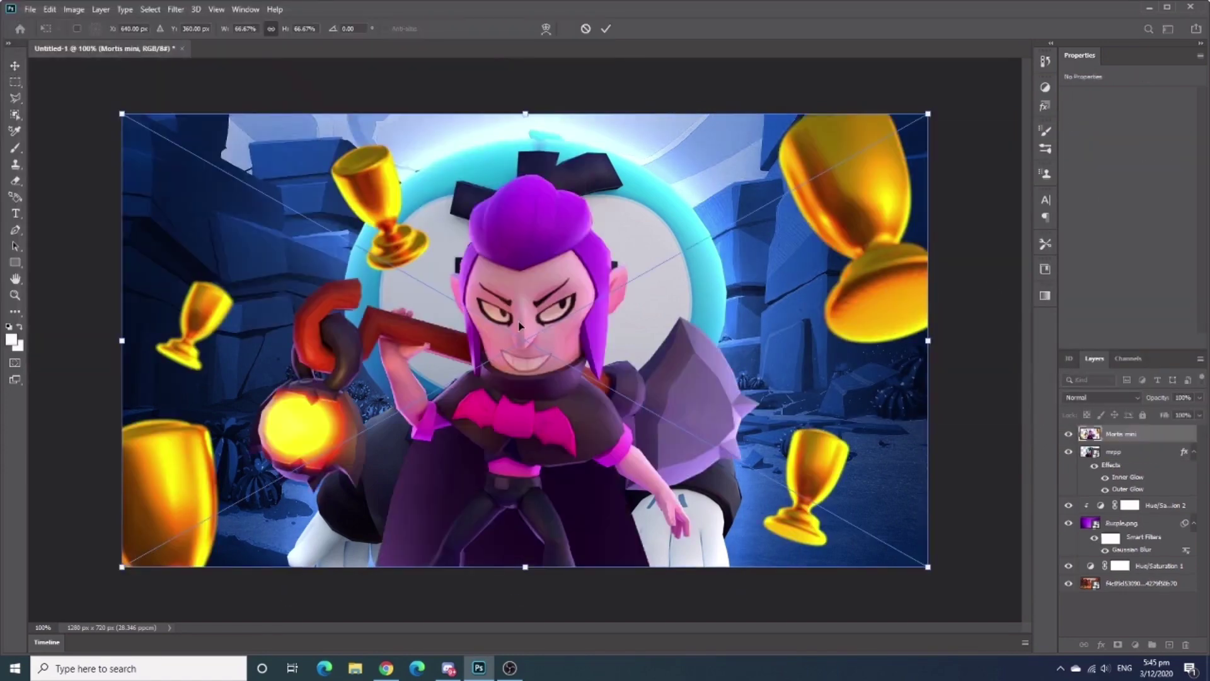
pyautogui.press('Return')
pyautogui.click(16, 180)
pyautogui.moveTo(479, 189); pyautogui.dragTo(599, 303)
pyautogui.click(85, 29)
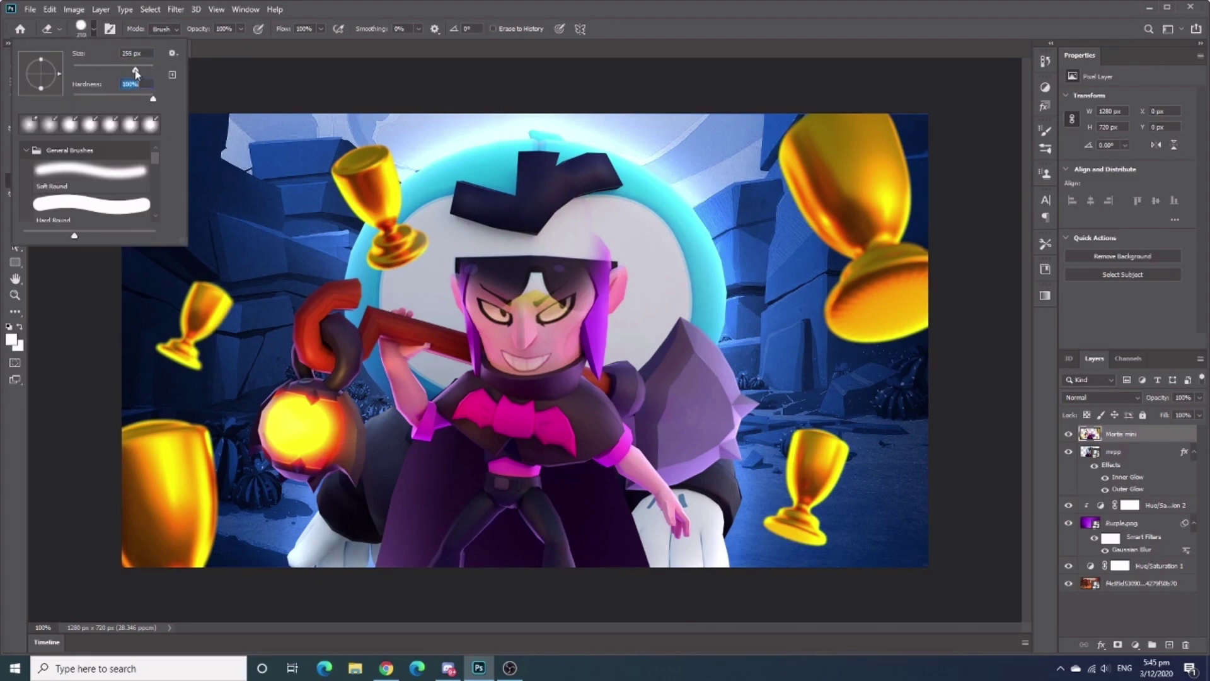
pyautogui.moveTo(441, 283)
pyautogui.mouseDown()
pyautogui.moveTo(668, 375)
pyautogui.moveTo(432, 554)
pyautogui.moveTo(315, 428)
pyautogui.mouseUp()
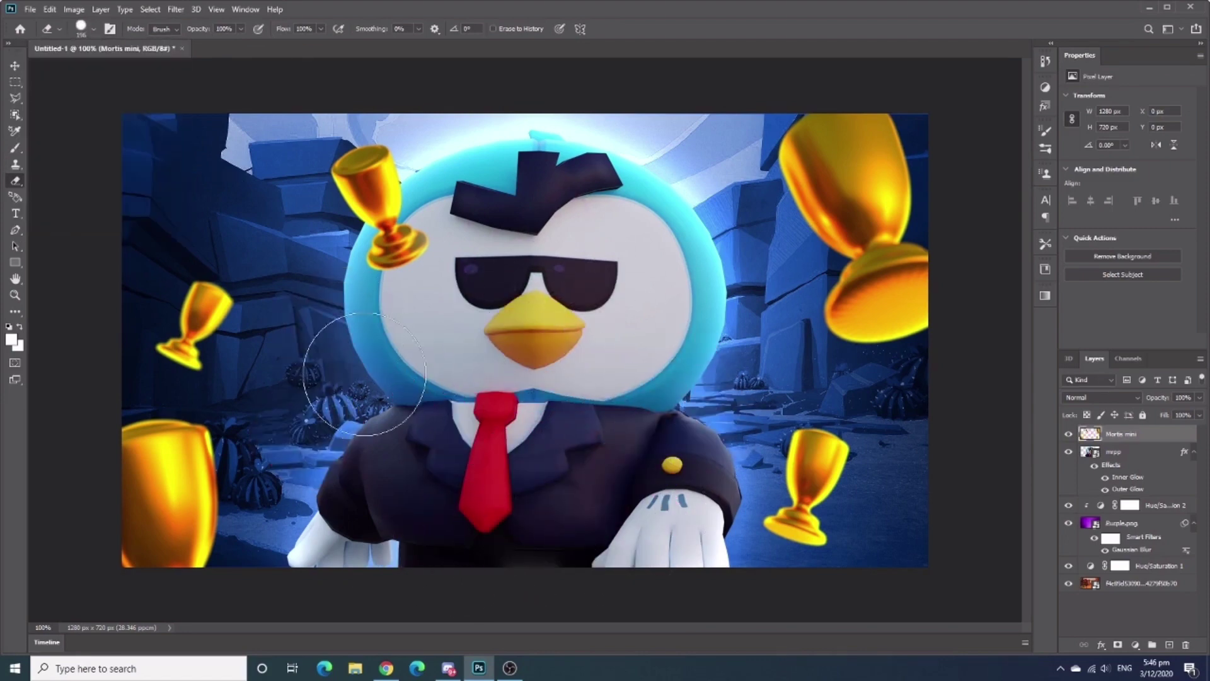
# - Move the Mortis mini layer below the penguin layer
pyautogui.press('v')
pyautogui.moveTo(1117, 494); pyautogui.dragTo(1116, 497)
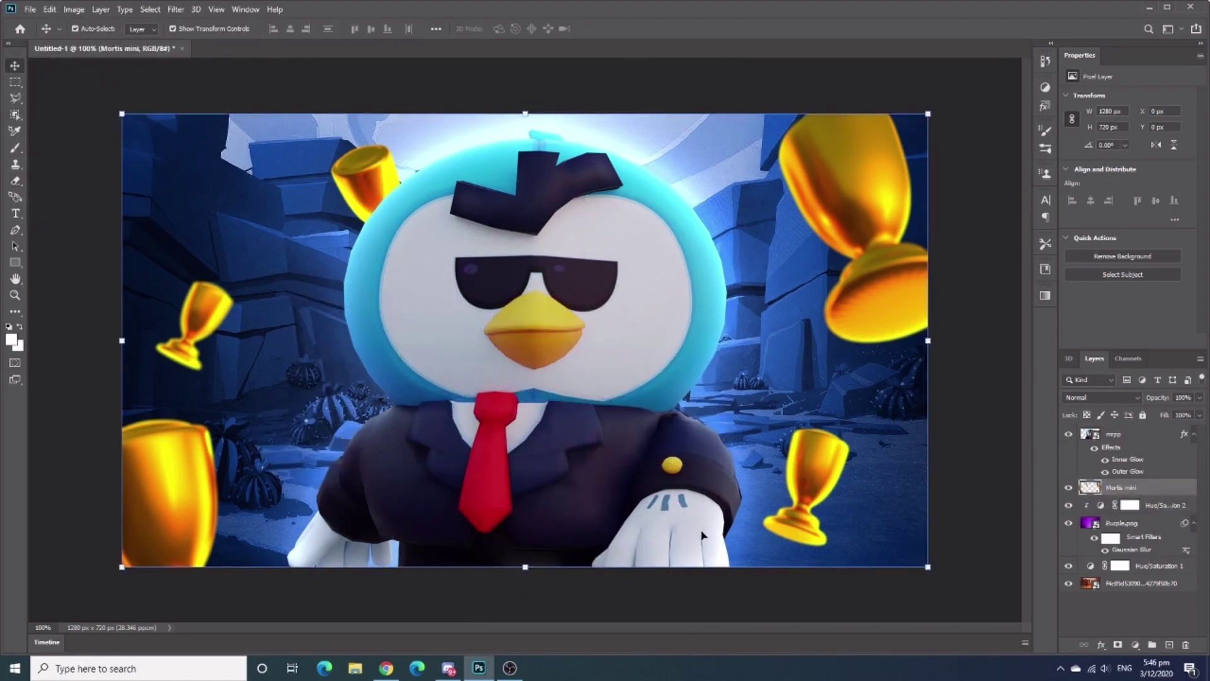
pyautogui.click(33, 12)
pyautogui.click(59, 243)
# - Place the maxresdefault rank image and move it to the top of the layer stack
pyautogui.click(48, 97)
pyautogui.click(350, 157)
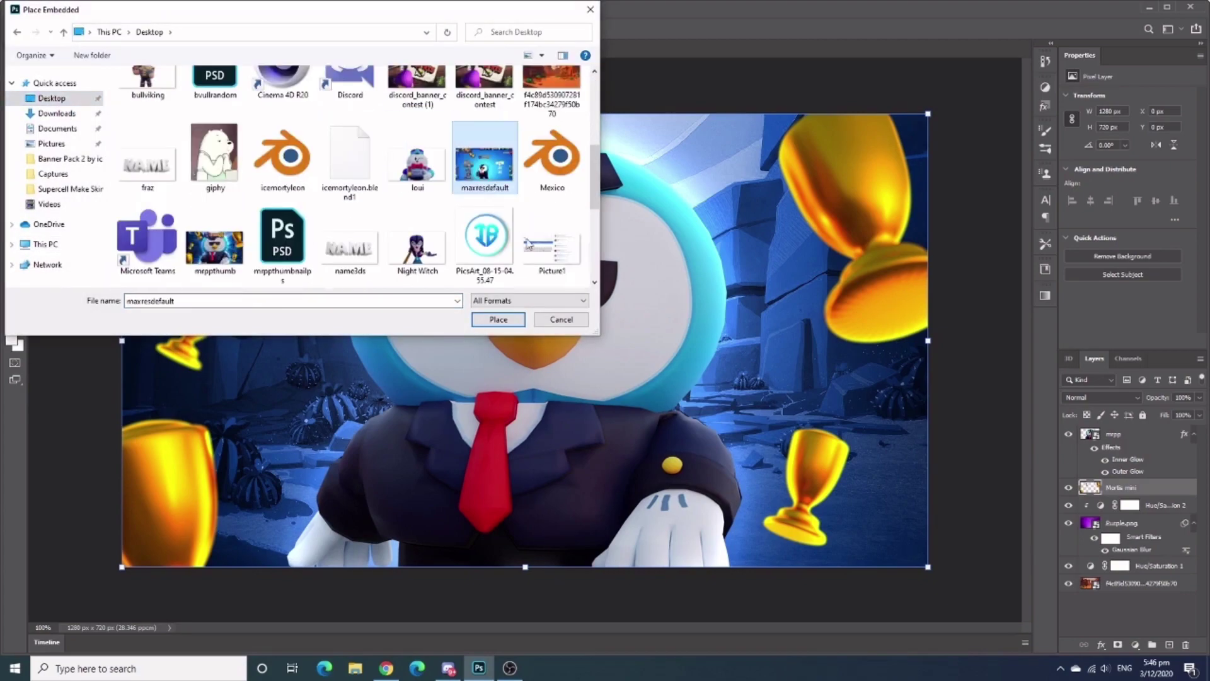
pyautogui.click(497, 394)
pyautogui.moveTo(1126, 448); pyautogui.dragTo(1126, 438)
pyautogui.scroll(5, 526, 249)
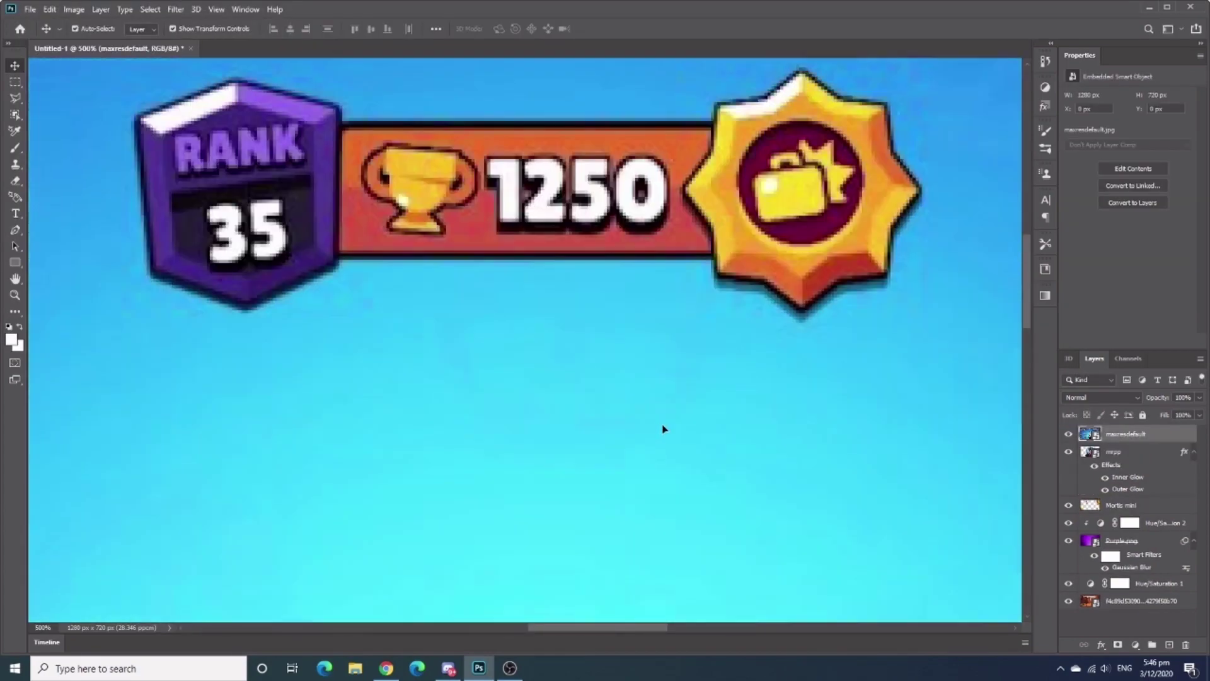
# - Lasso the RANK 35 / 1250 badge and copy it to a new Layer 1
pyautogui.press('l')
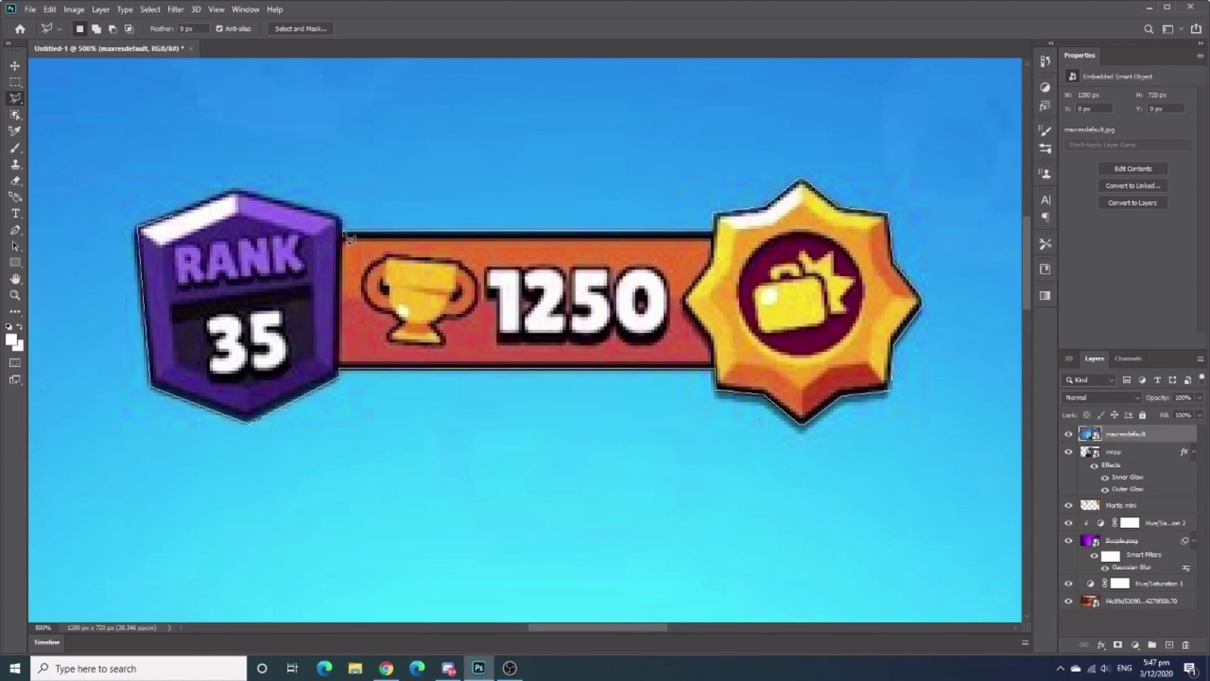
pyautogui.hotkey('ctrl', 'j')
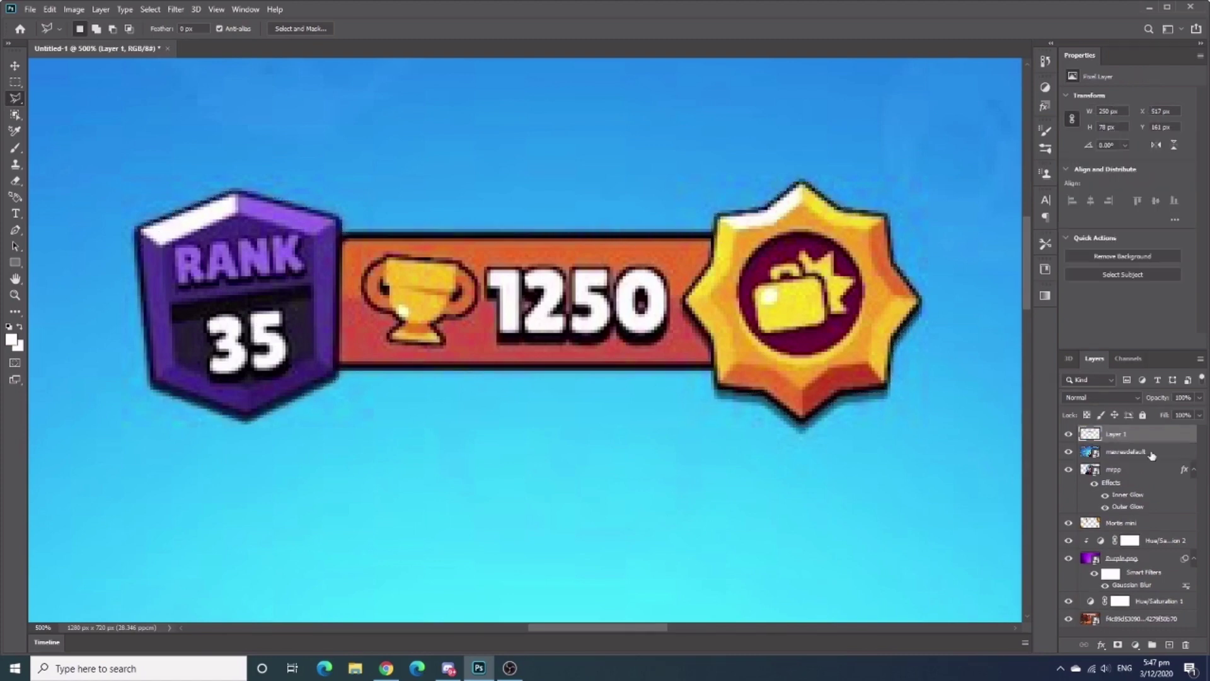
pyautogui.click(15, 181)
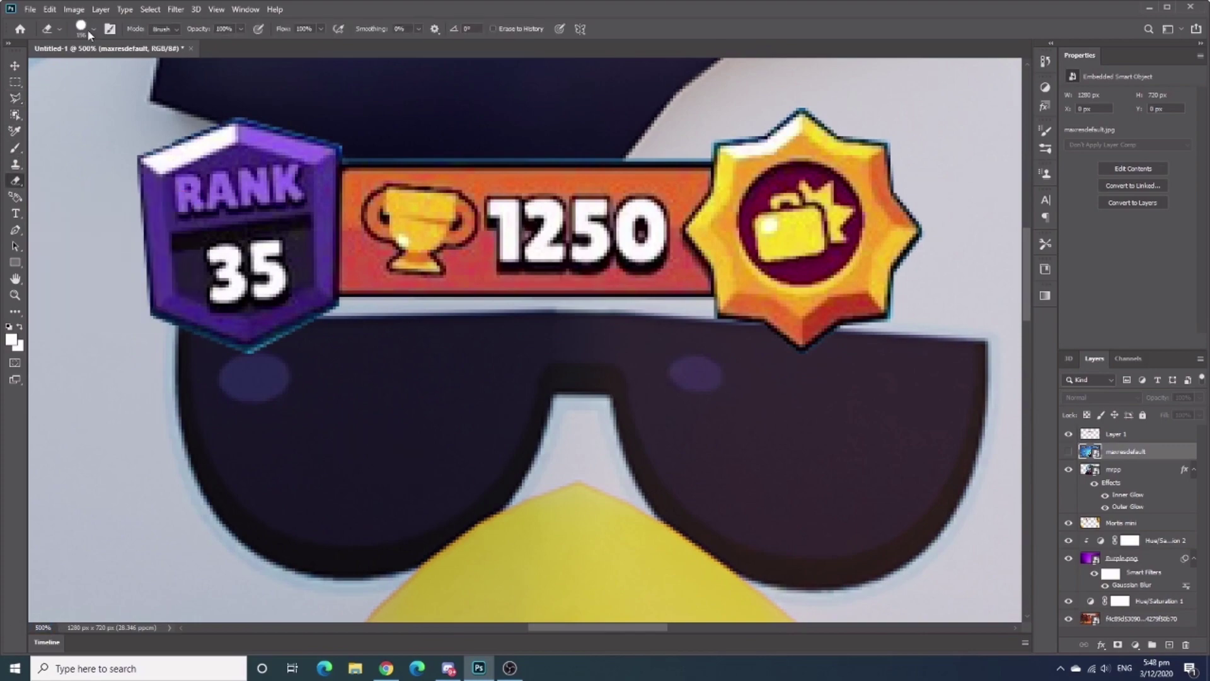
pyautogui.scroll(3, 542, 391)
pyautogui.click(542, 390)
pyautogui.click(640, 256)
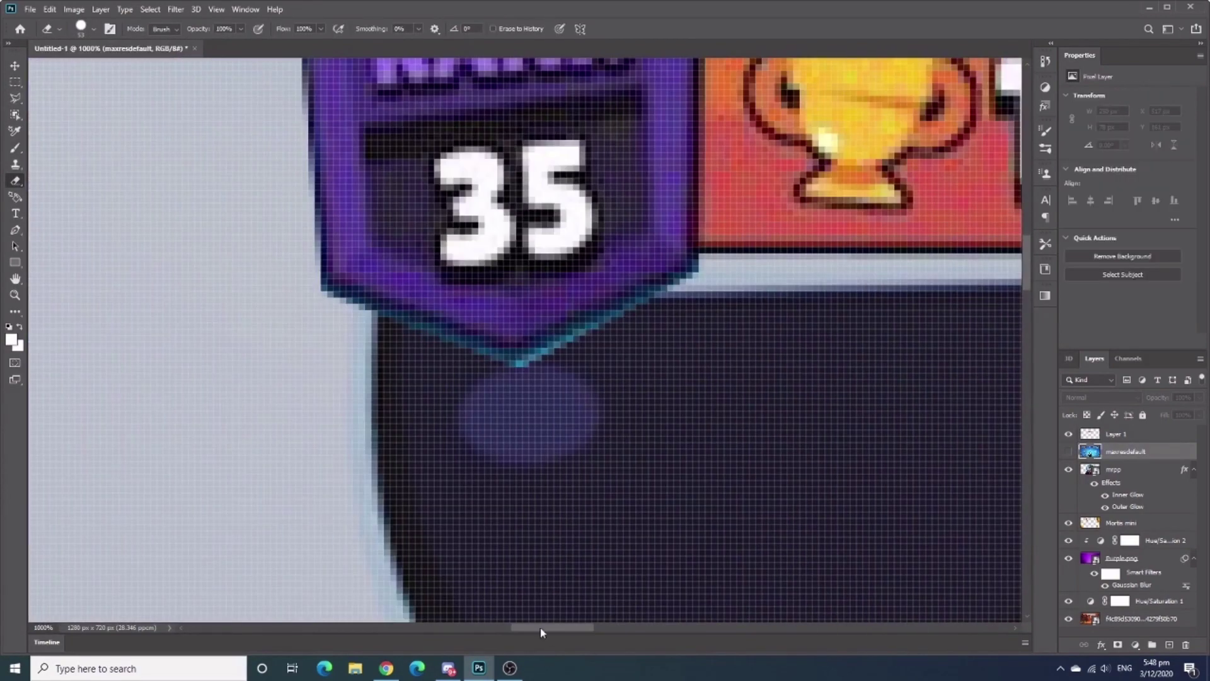
# - Erase the cyan fringe around the badge on Layer 1 with an 18 px eraser
pyautogui.click(378, 208)
pyautogui.click(612, 259)
pyautogui.click(1116, 433)
pyautogui.click(93, 29)
pyautogui.moveTo(94, 66); pyautogui.dragTo(84, 69)
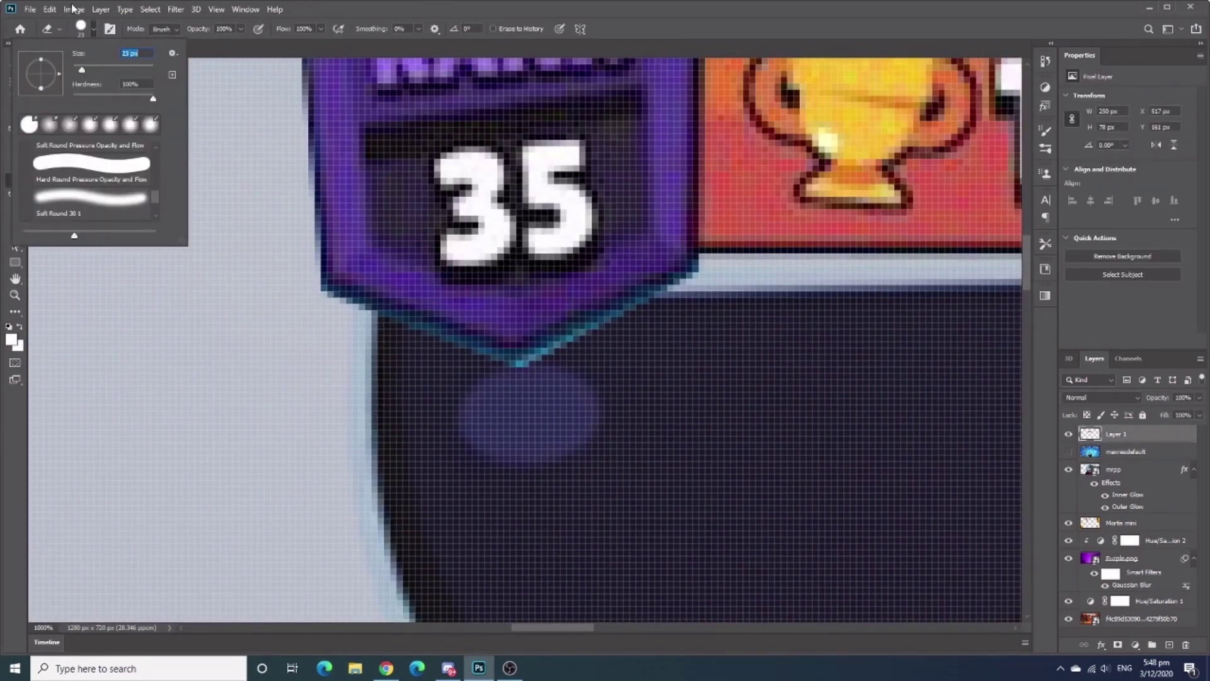
pyautogui.write('18')
pyautogui.press('Return')
pyautogui.moveTo(539, 413); pyautogui.dragTo(657, 349)
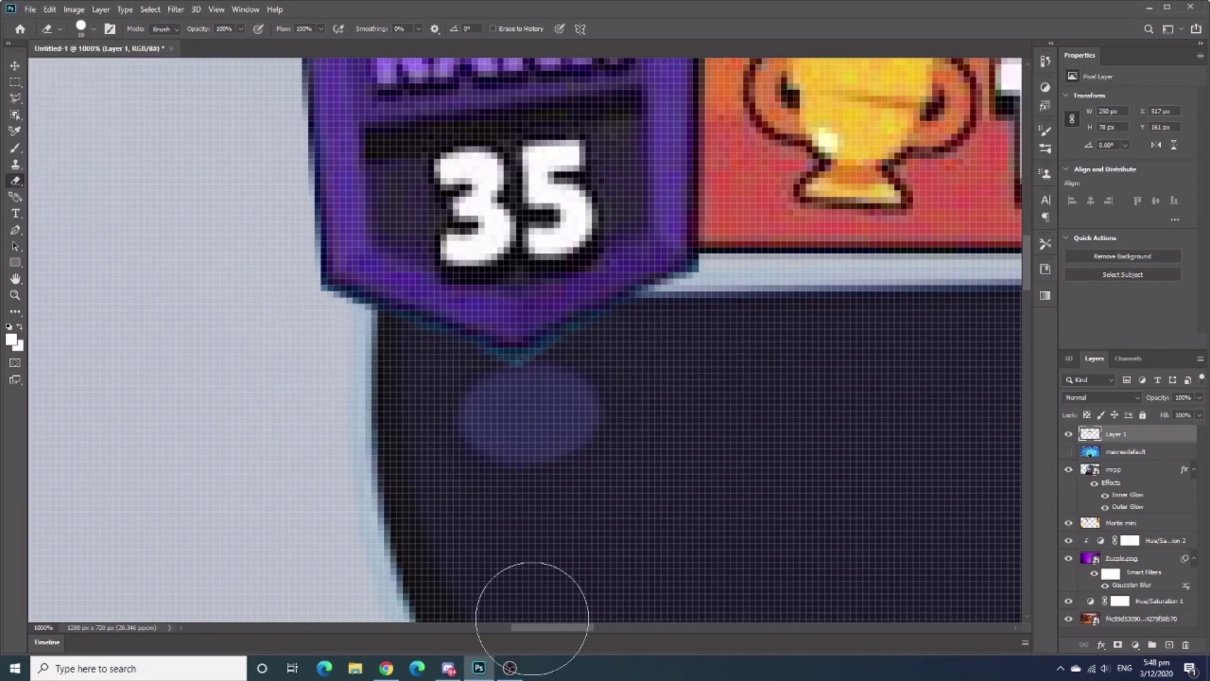
pyautogui.scroll(5, 532, 618)
pyautogui.hscroll(3, 648, 599)
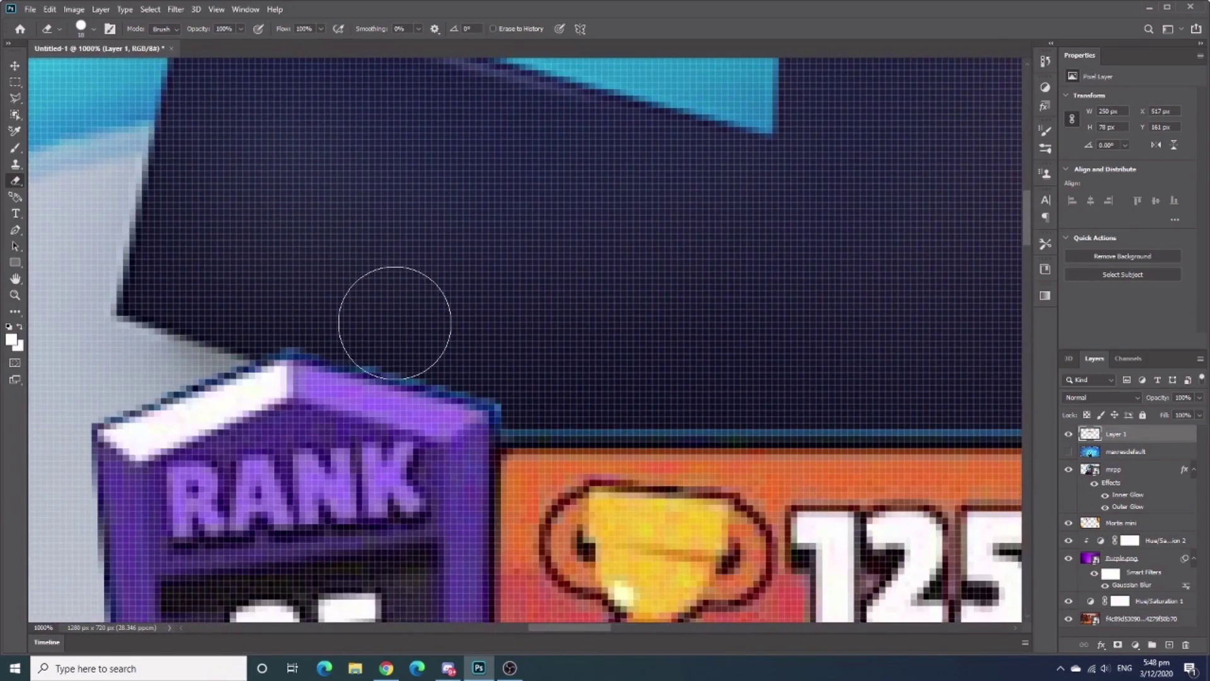
# - Enlarge the rank badge and move it to the top centre, then slightly resize the penguin
pyautogui.hotkey('ctrl', '1')
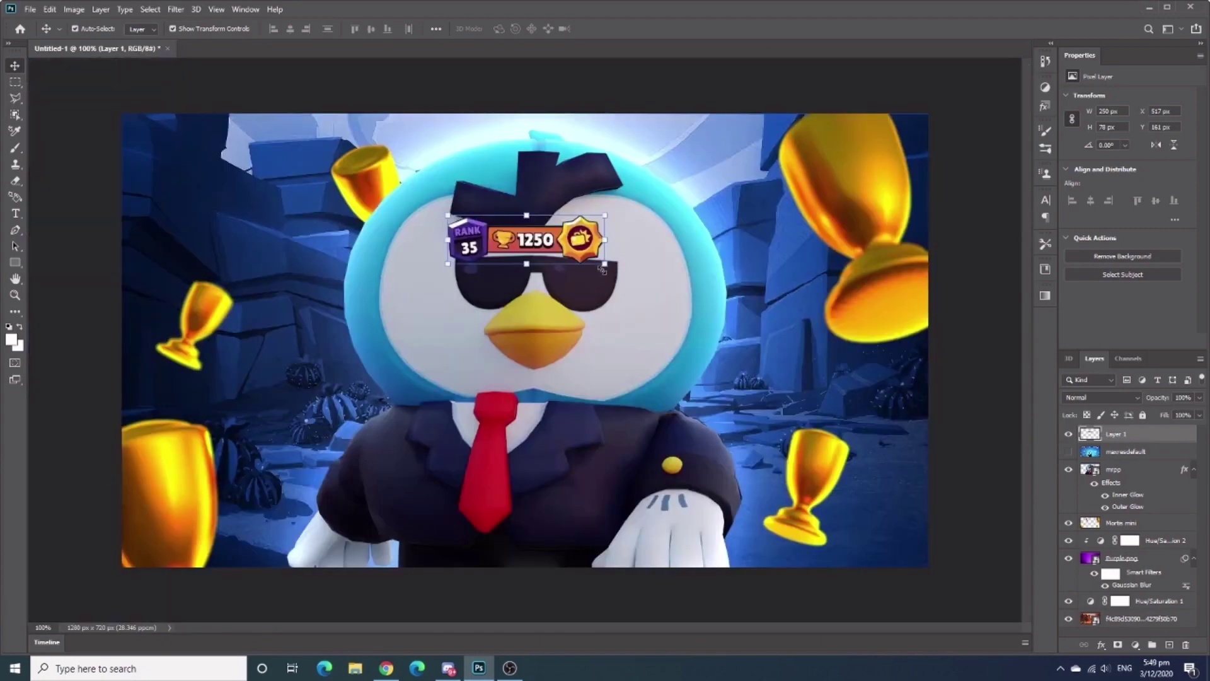
pyautogui.hotkey('ctrl', 't')
pyautogui.moveTo(631, 267); pyautogui.dragTo(618, 192)
pyautogui.press('Return')
pyautogui.click(1113, 469)
pyautogui.hotkey('ctrl', 't')
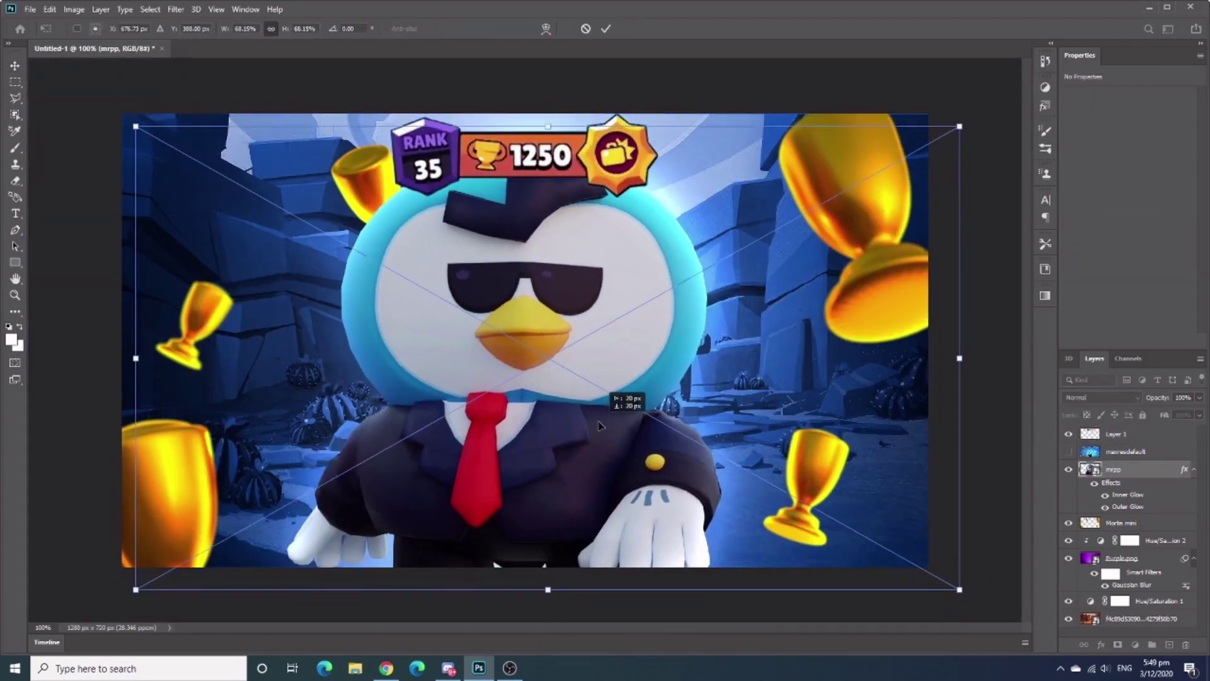
pyautogui.press('Return')
# - Give the rank badge layer a Drop Shadow effect
pyautogui.rightClick(1104, 436)
pyautogui.press('Escape')
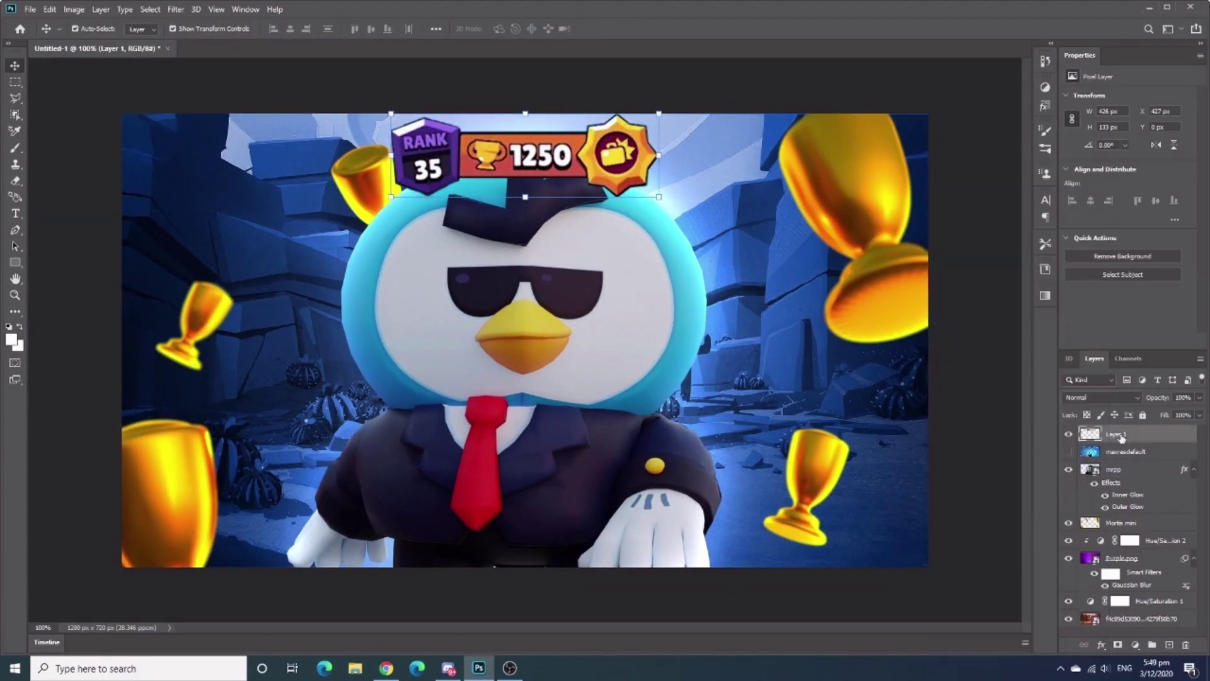
pyautogui.click(1101, 644)
pyautogui.click(1118, 553)
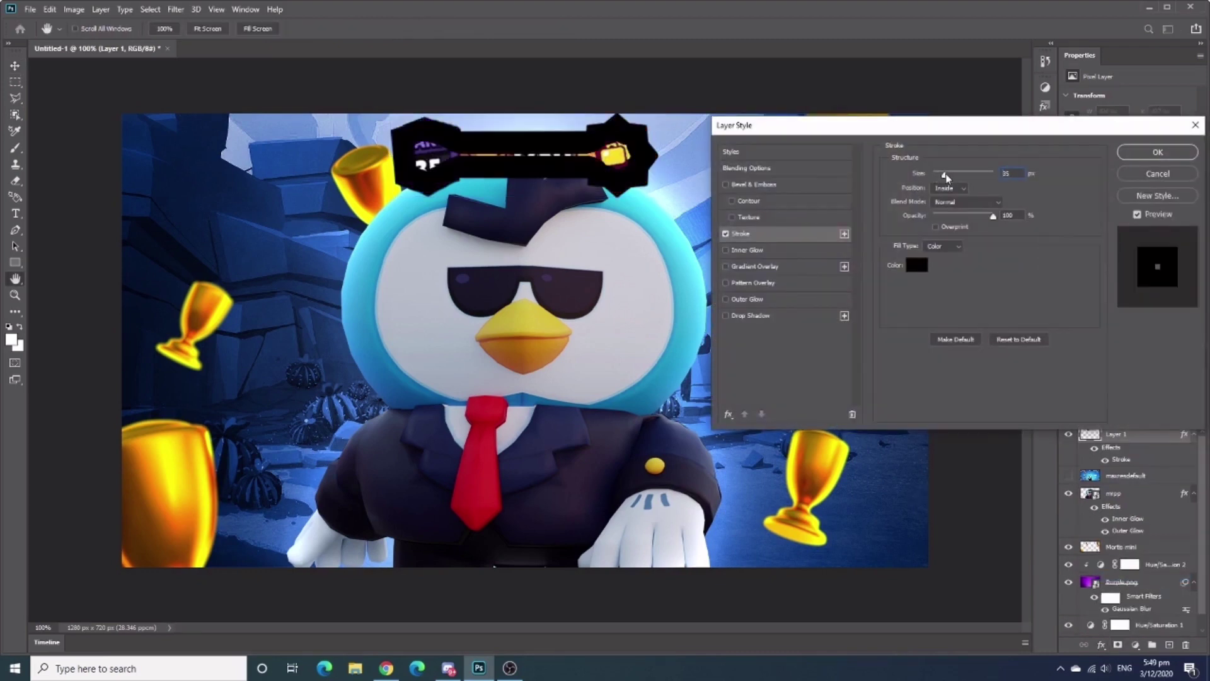
pyautogui.click(797, 315)
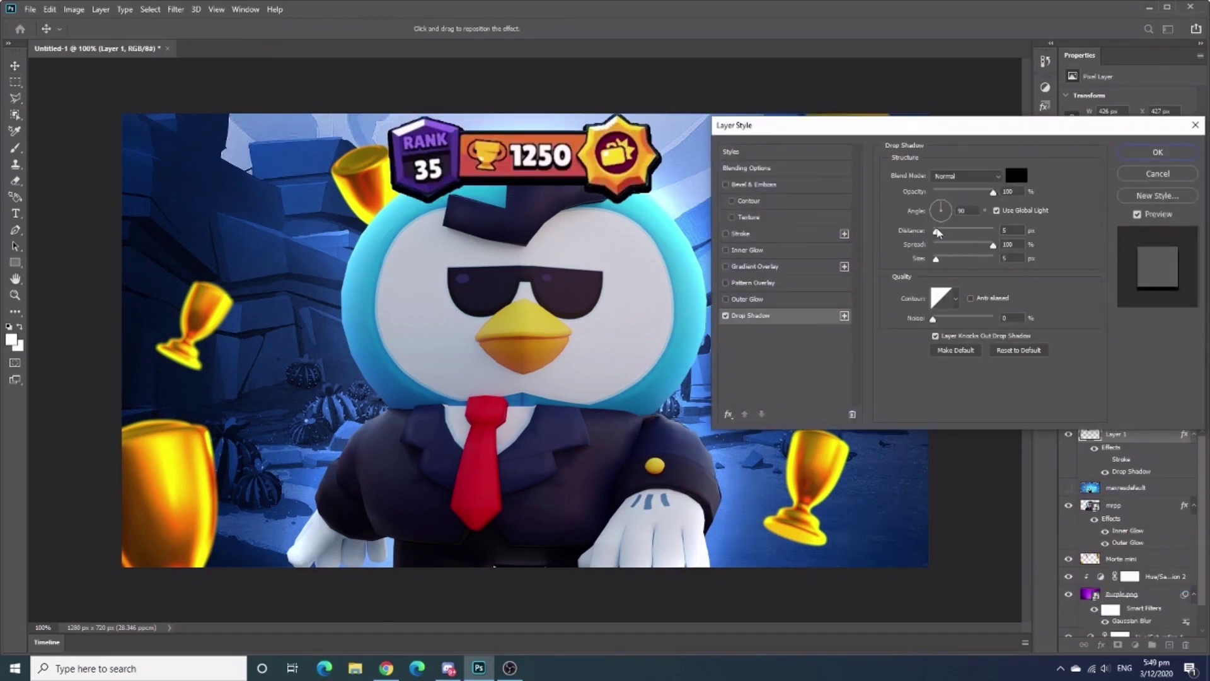
pyautogui.click(1157, 151)
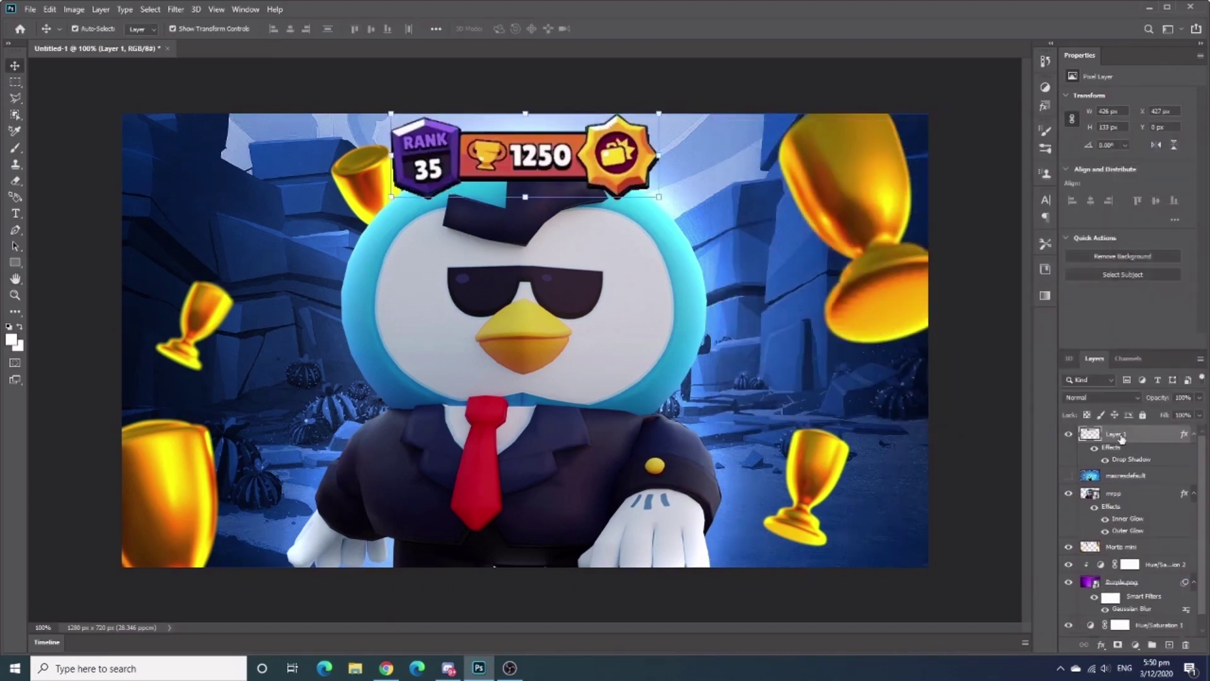
# - Duplicate the badge layer, then discard the duplicate
pyautogui.rightClick(1116, 434)
pyautogui.click(983, 189)
pyautogui.press('Return')
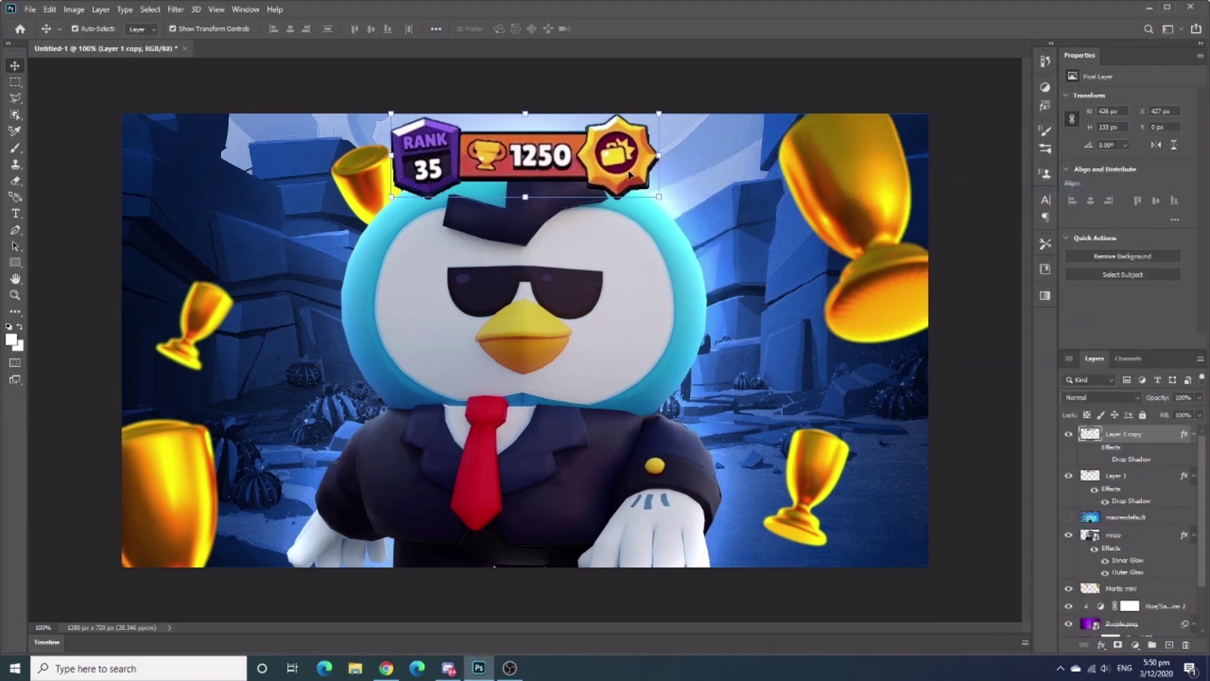
pyautogui.press('Delete')
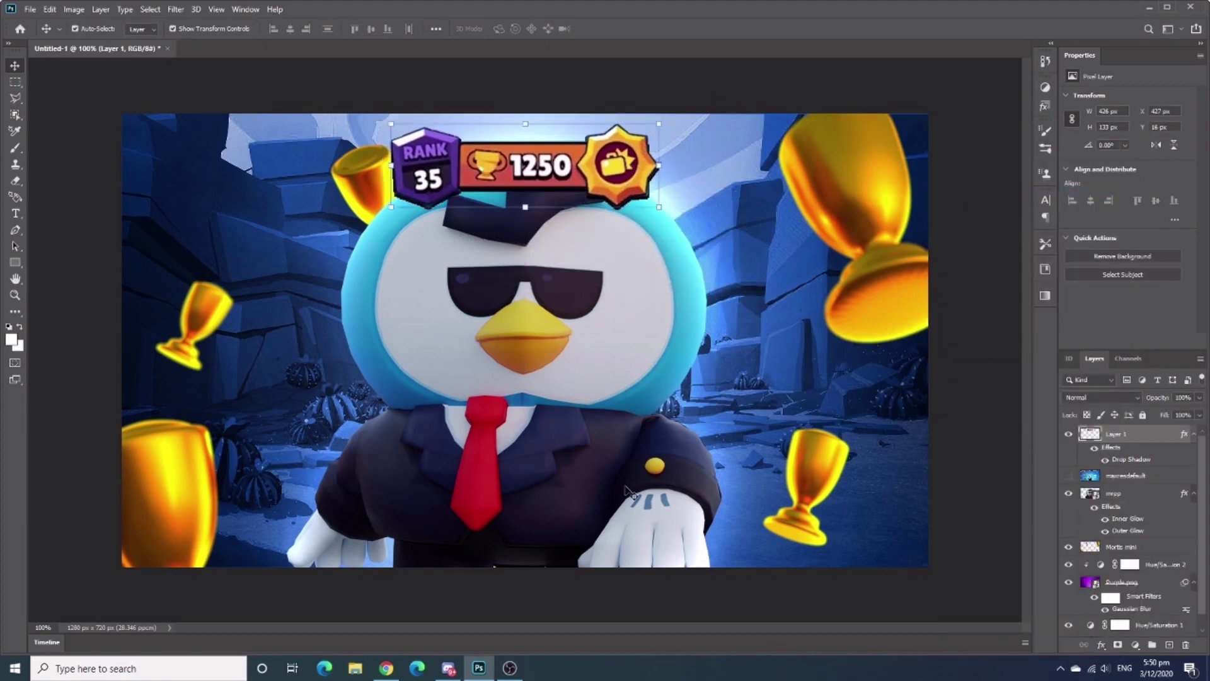
# - Nudge the badge up-left and add a new empty layer above the penguin
pyautogui.moveTo(716, 284); pyautogui.dragTo(709, 274)
pyautogui.click(1116, 493)
pyautogui.click(1169, 644)
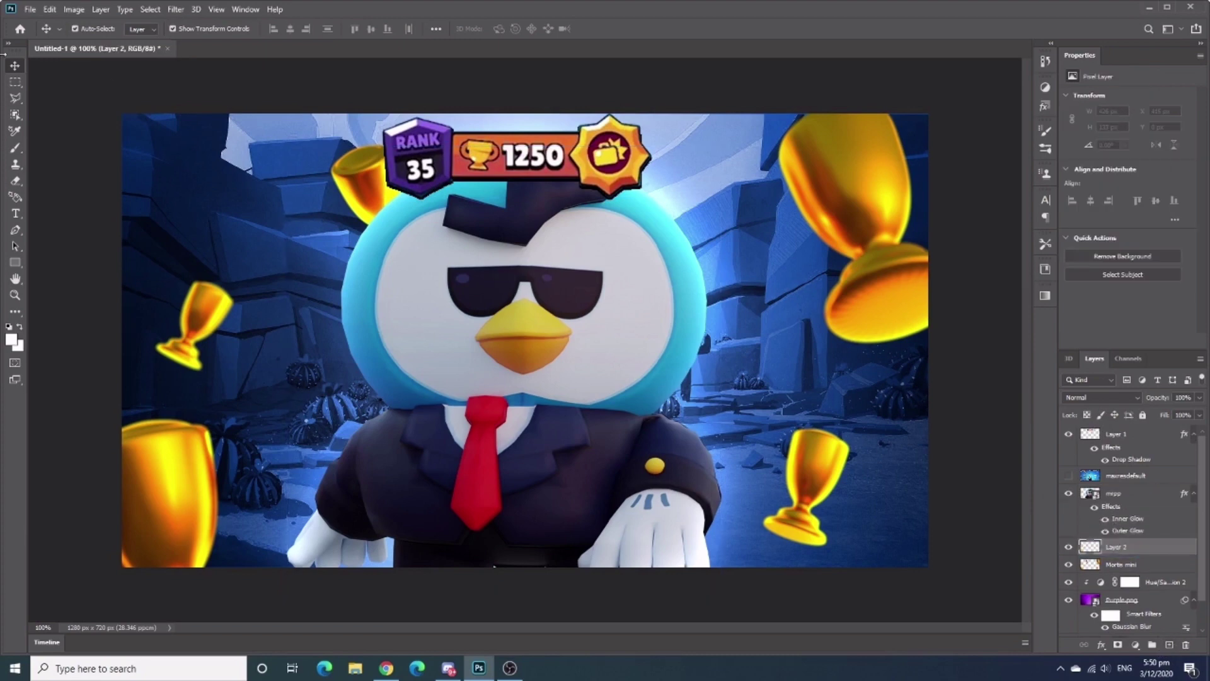
# - Paint a soft white glow around the penguin and set that layer to Overlay
pyautogui.click(15, 148)
pyautogui.click(82, 28)
pyautogui.press('Return')
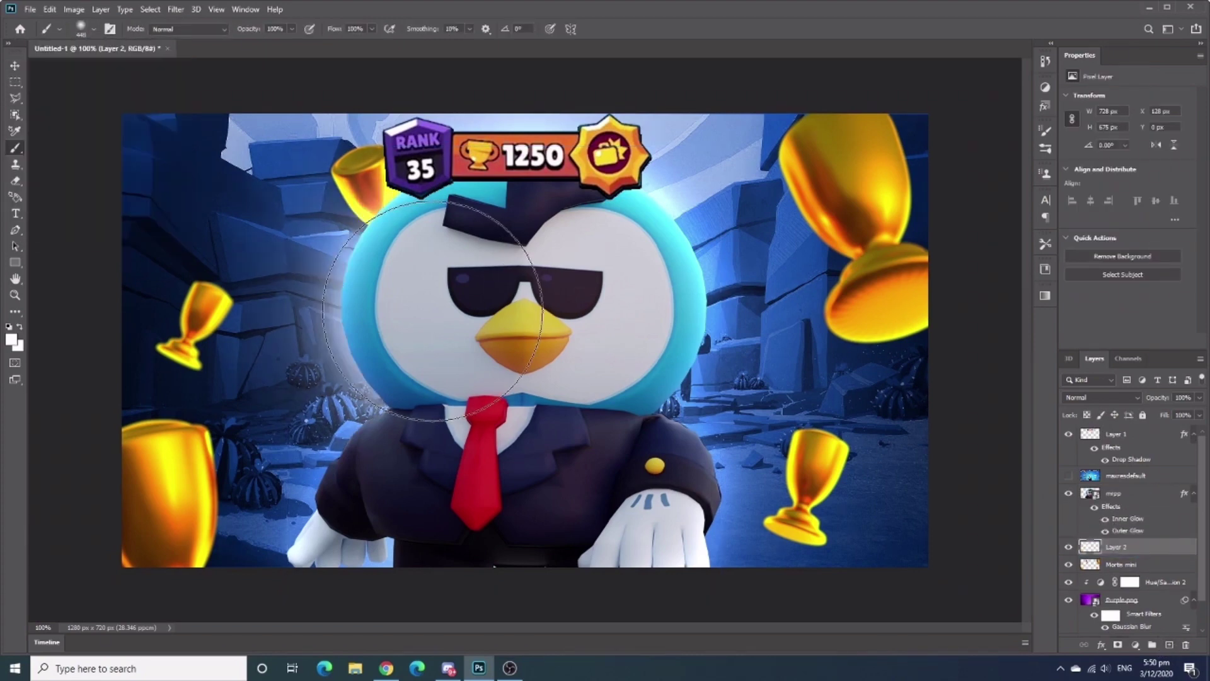
pyautogui.moveTo(340, 404)
pyautogui.mouseDown()
pyautogui.moveTo(379, 208)
pyautogui.moveTo(631, 208)
pyautogui.moveTo(626, 509)
pyautogui.mouseUp()
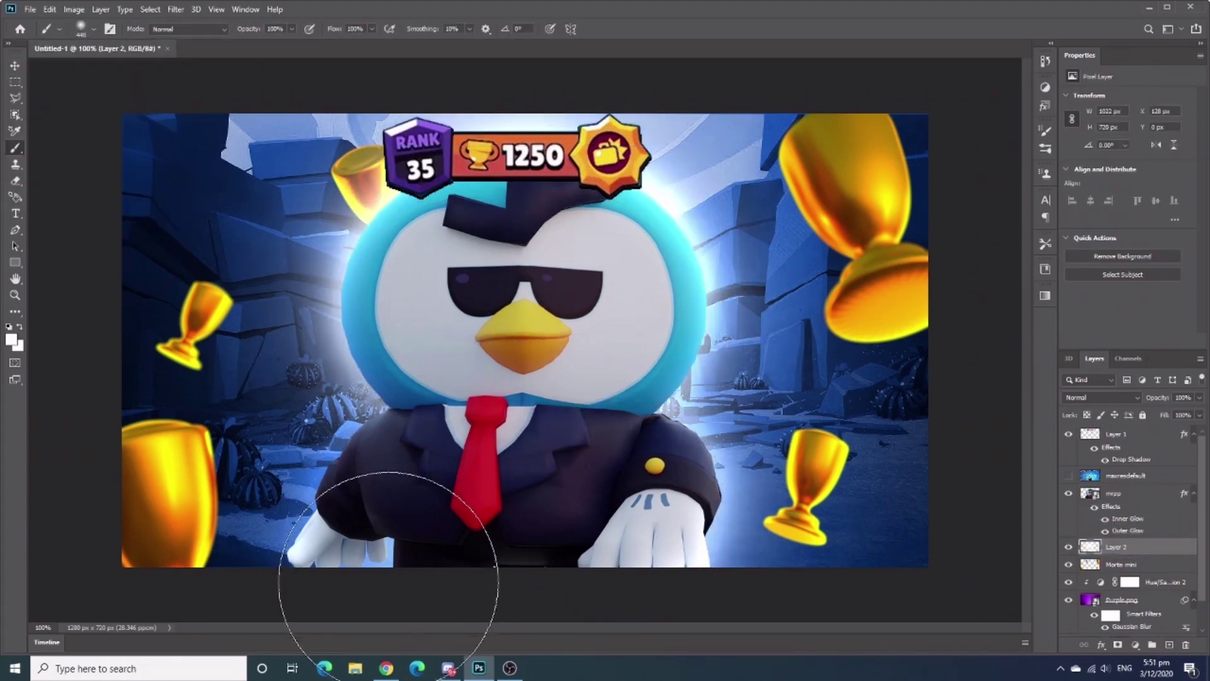
pyautogui.click(1101, 397)
pyautogui.click(1081, 485)
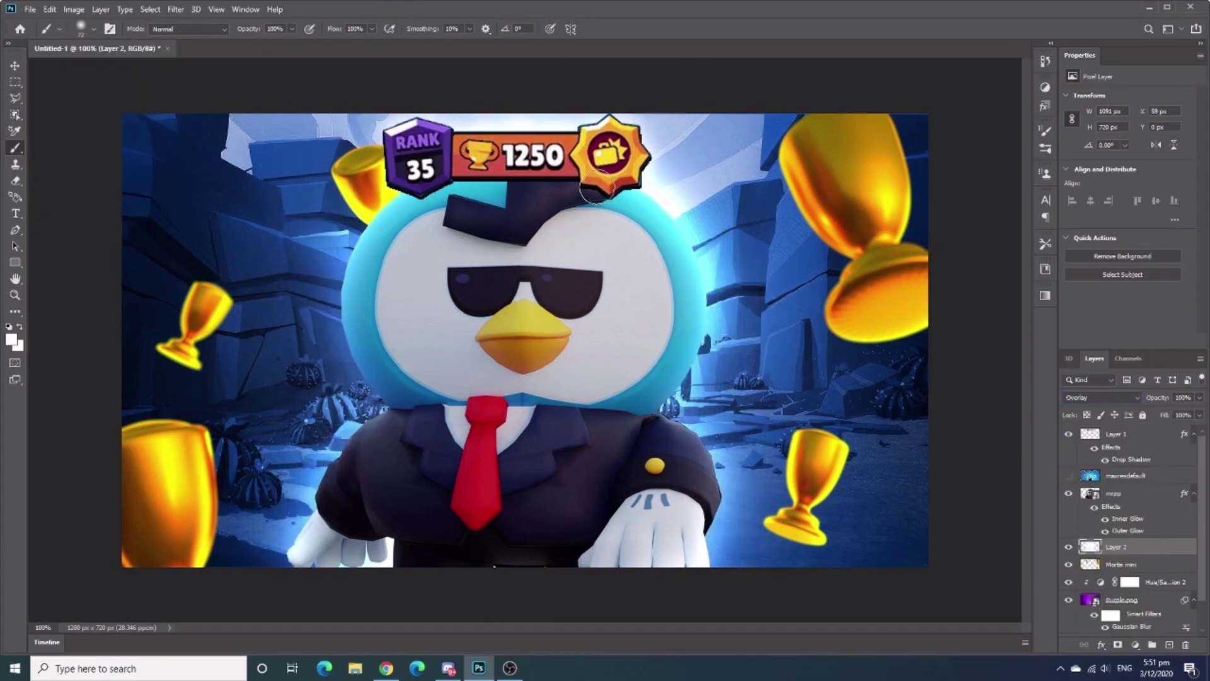
pyautogui.click(1165, 581)
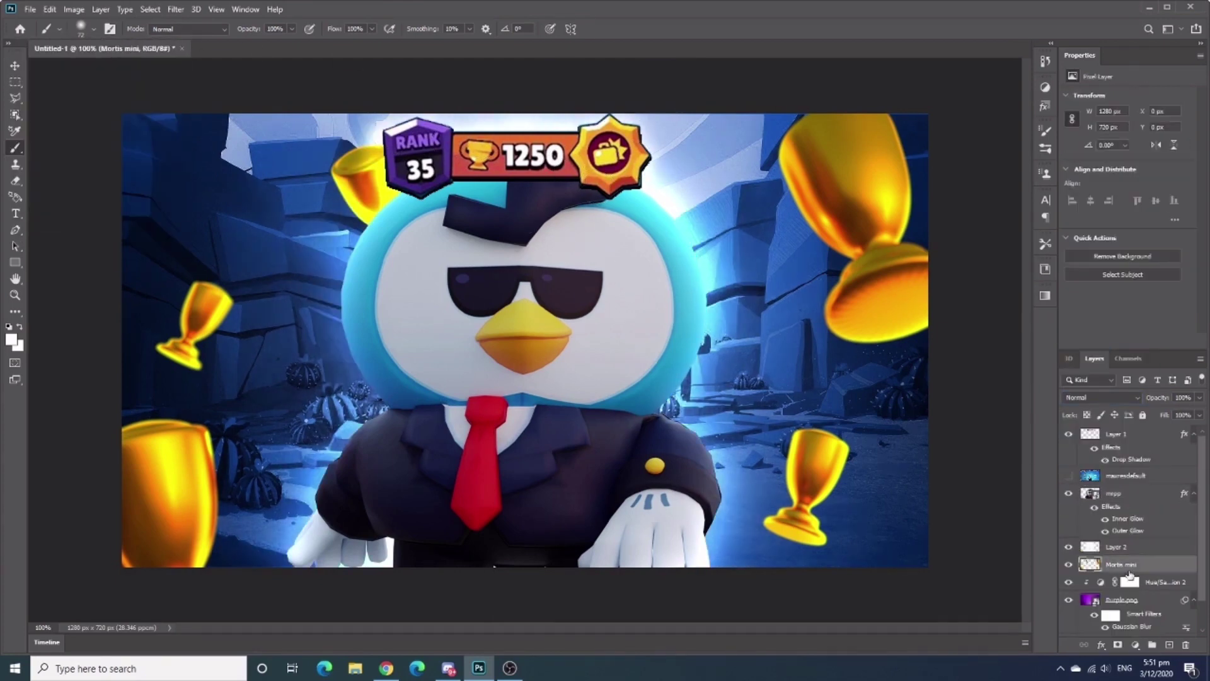
pyautogui.hotkey('ctrl', 'shift', 'alt', 'n')
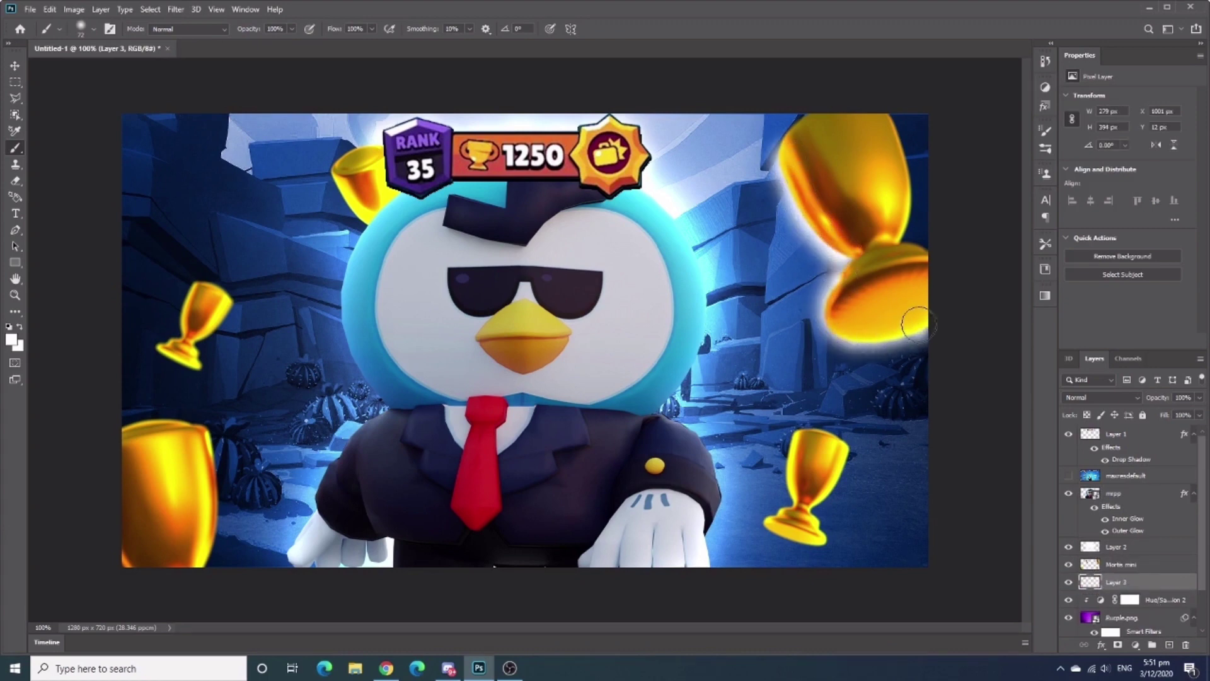
# - Paint a bright white glow along a trophy edge in Normal mode, undoing the last stroke
pyautogui.click(1102, 397)
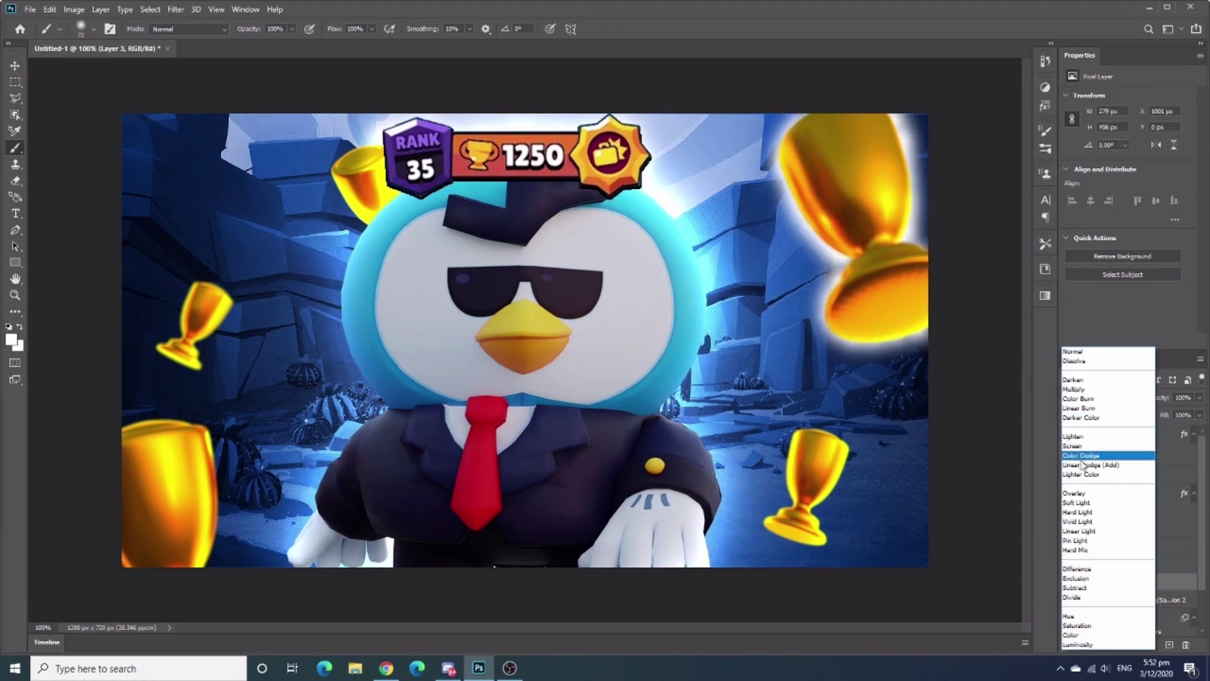
pyautogui.click(1063, 353)
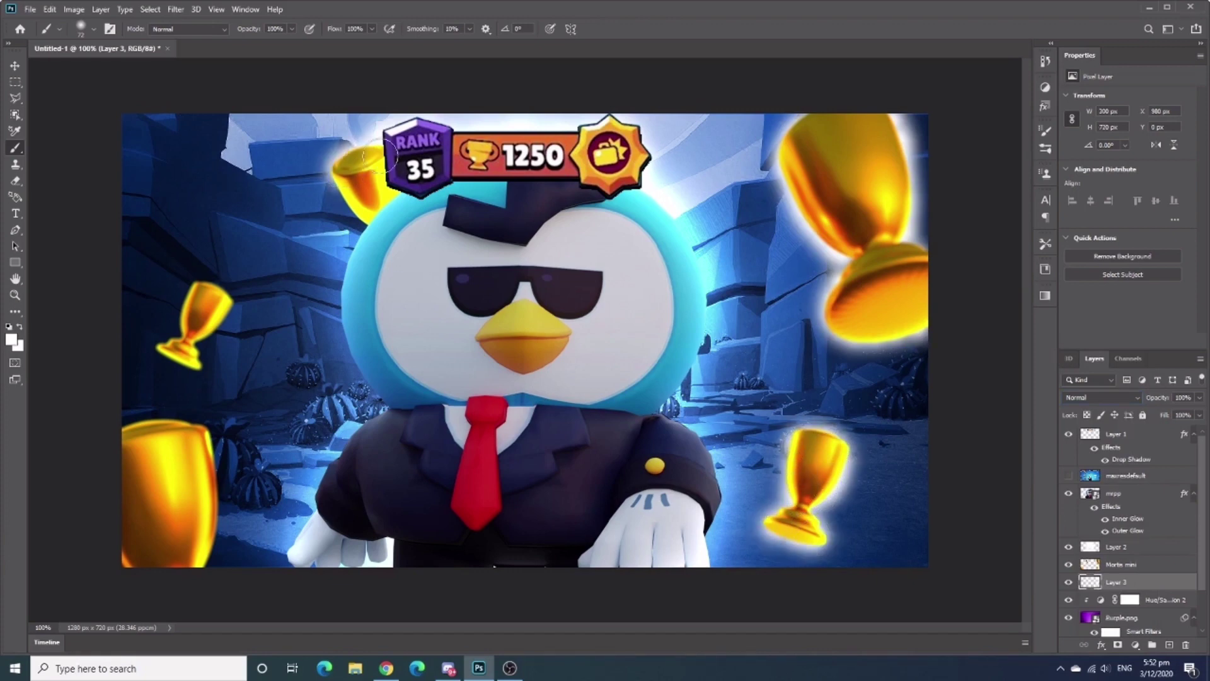
pyautogui.moveTo(165, 433); pyautogui.dragTo(214, 496)
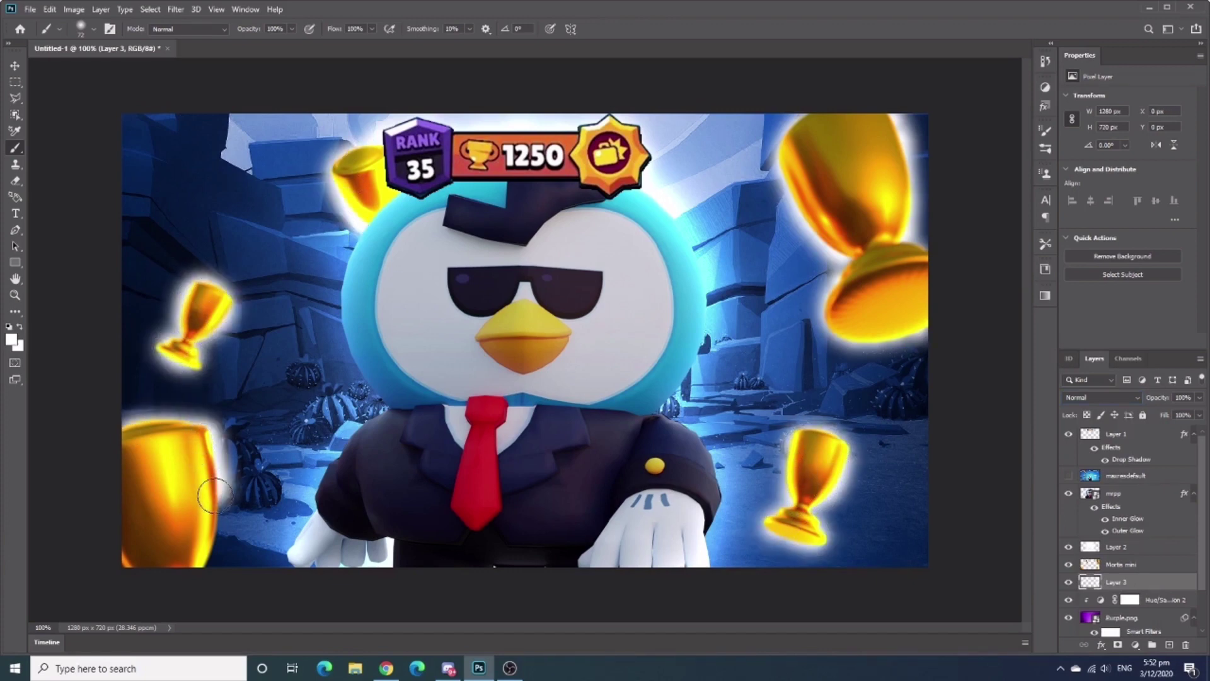
pyautogui.hotkey('ctrl', 'z')
# - Set the trophy glow layer to Overlay at 48% opacity and move Mortis mini to the top
pyautogui.click(1101, 397)
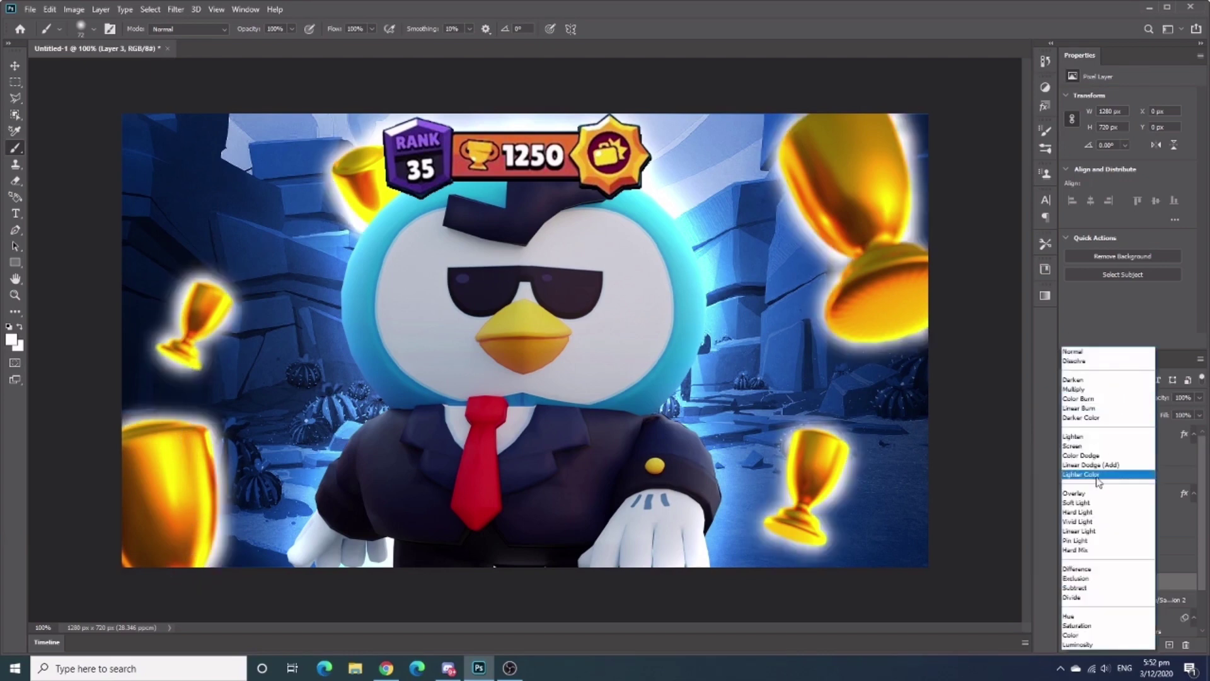
pyautogui.click(1082, 502)
pyautogui.click(1102, 397)
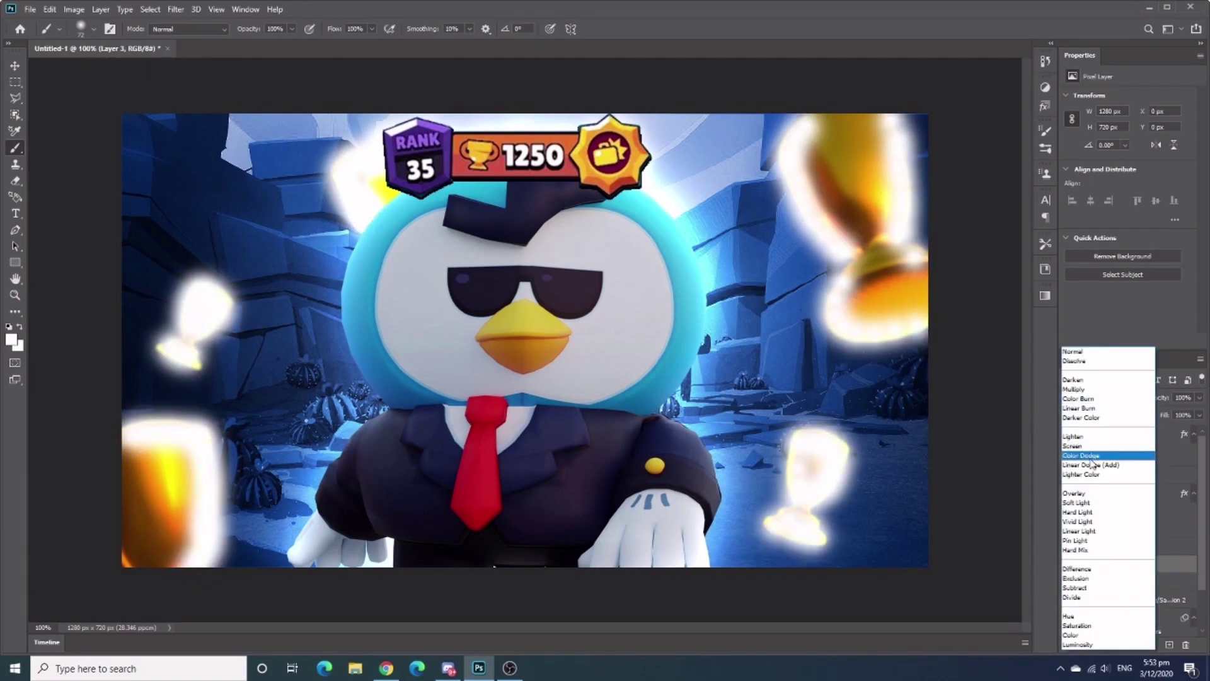
pyautogui.click(1073, 492)
pyautogui.moveTo(1198, 397)
pyautogui.mouseDown()
pyautogui.moveTo(1146, 416)
pyautogui.moveTo(1168, 416)
pyautogui.mouseUp()
pyautogui.click(1101, 397)
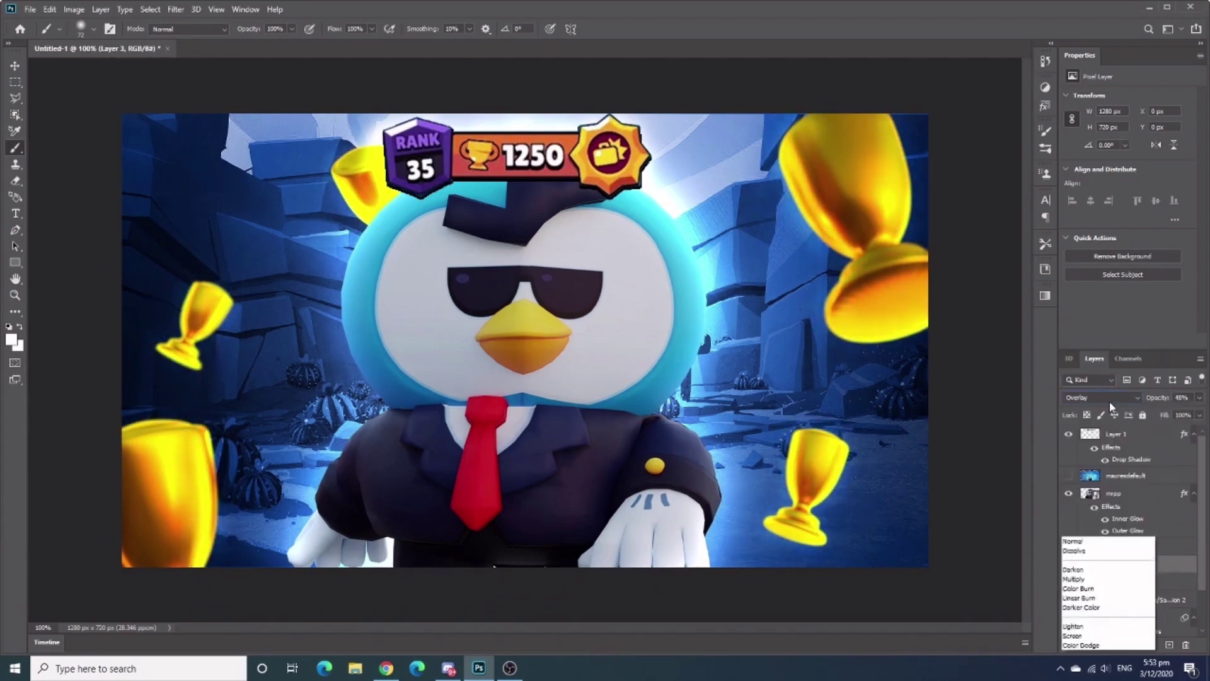
pyautogui.click(1074, 504)
pyautogui.moveTo(1112, 583); pyautogui.dragTo(1112, 432)
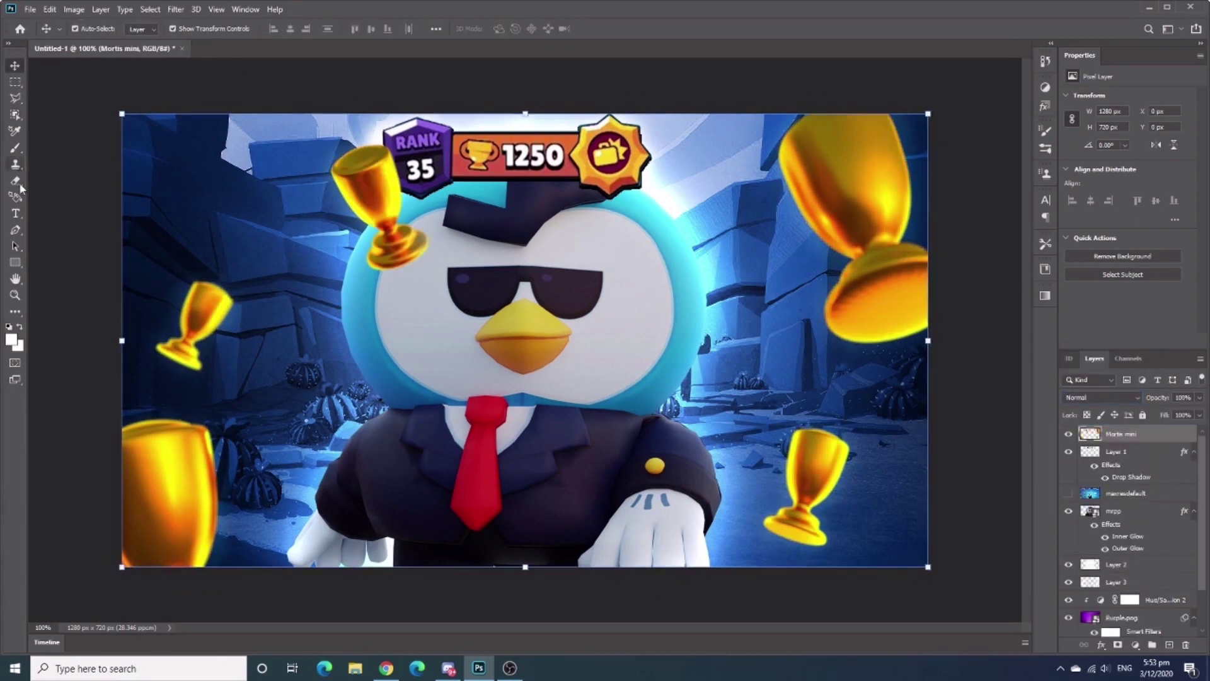
# - Undo the layer reorder, duplicate the Mortis mini trophy layer and shrink the copy
pyautogui.press('e')
pyautogui.hotkey('ctrl', 'z')
pyautogui.hotkey('ctrl', 'j')
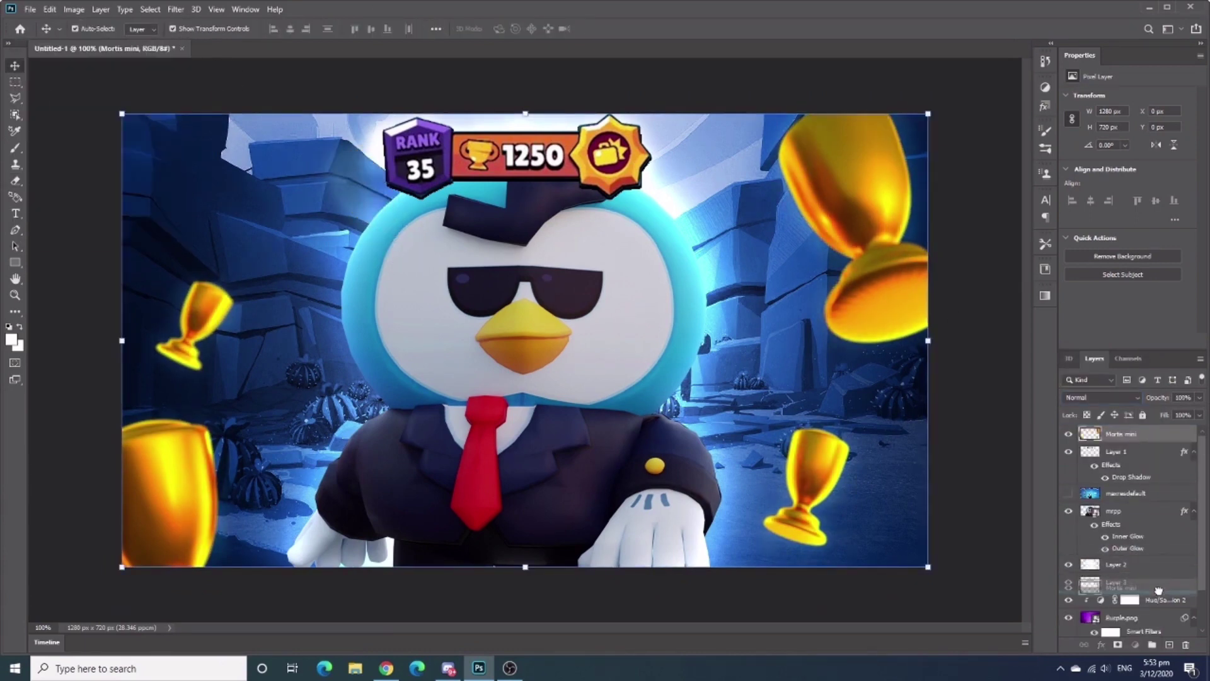
pyautogui.hotkey('ctrl', 't')
pyautogui.moveTo(928, 566)
pyautogui.mouseDown()
pyautogui.moveTo(728, 419)
pyautogui.moveTo(303, 212)
pyautogui.moveTo(567, 397)
pyautogui.mouseUp()
pyautogui.press('Return')
# - Enlarge and tilt the small trophy, then bring the trophy layers to the top
pyautogui.press('e')
pyautogui.hotkey('ctrl', 't')
pyautogui.moveTo(107, 120)
pyautogui.mouseDown()
pyautogui.moveTo(24, 239)
pyautogui.moveTo(100, 208)
pyautogui.mouseUp()
pyautogui.press('Return')
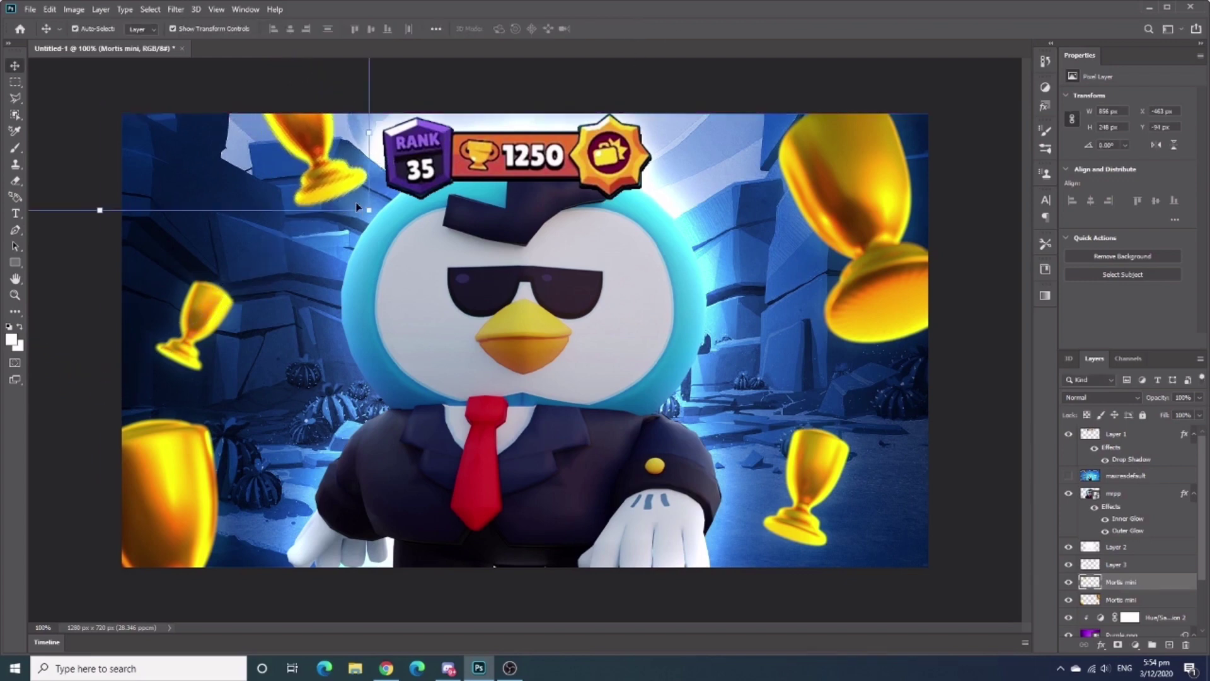
pyautogui.keyDown('ctrl'); pyautogui.click(321, 217); pyautogui.keyUp('ctrl')
pyautogui.keyDown('ctrl'); pyautogui.click(294, 290); pyautogui.keyUp('ctrl')
pyautogui.hotkey('ctrl', 'shift', ']')
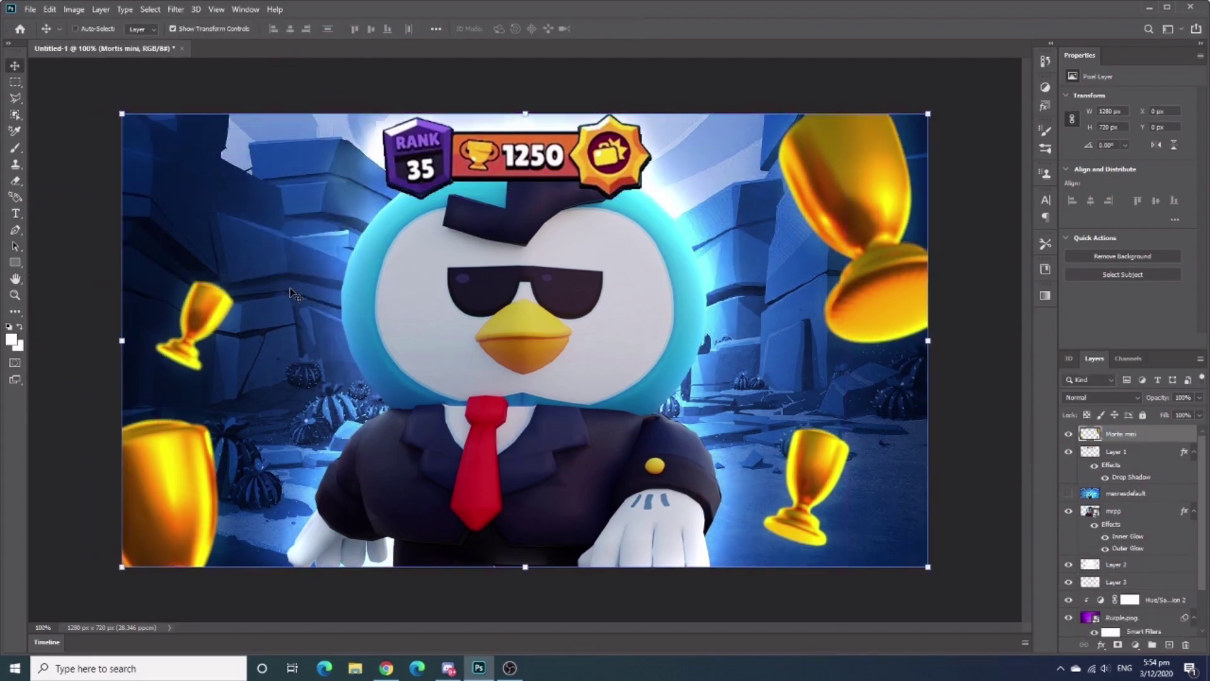
# - With Auto-Select on, enlarge the trophy beside the penguin's head, placing Mortis mini below Layer 3
pyautogui.click(75, 28)
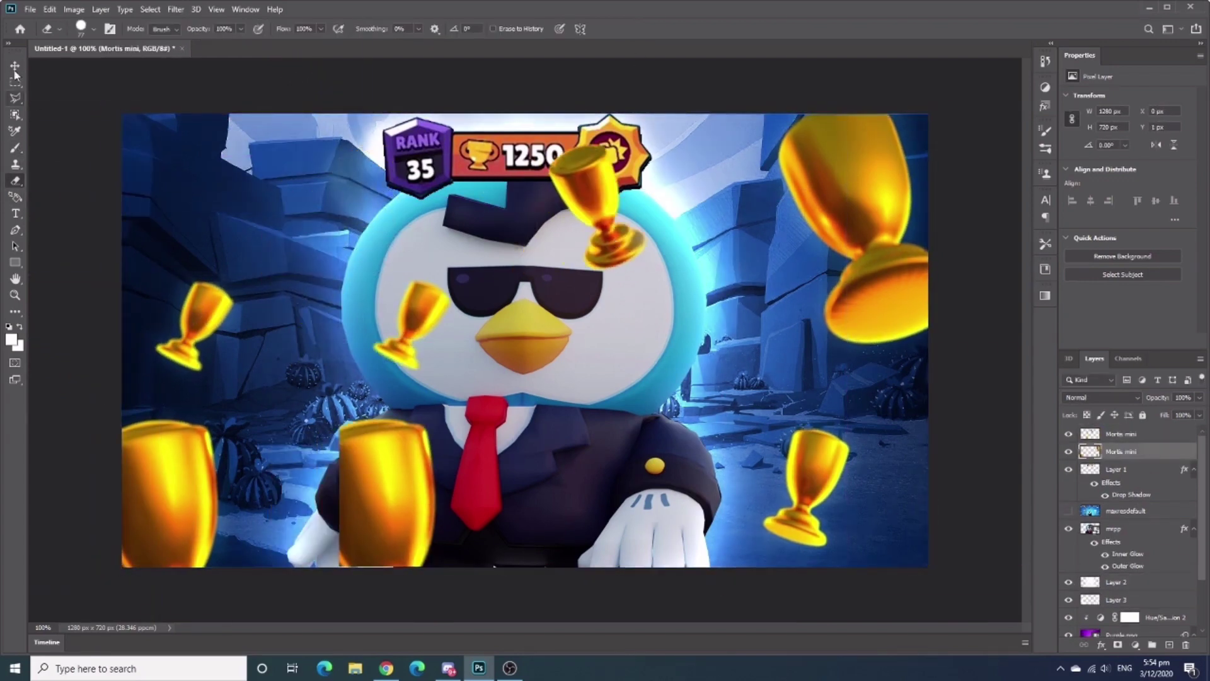
pyautogui.hotkey('ctrl', 't')
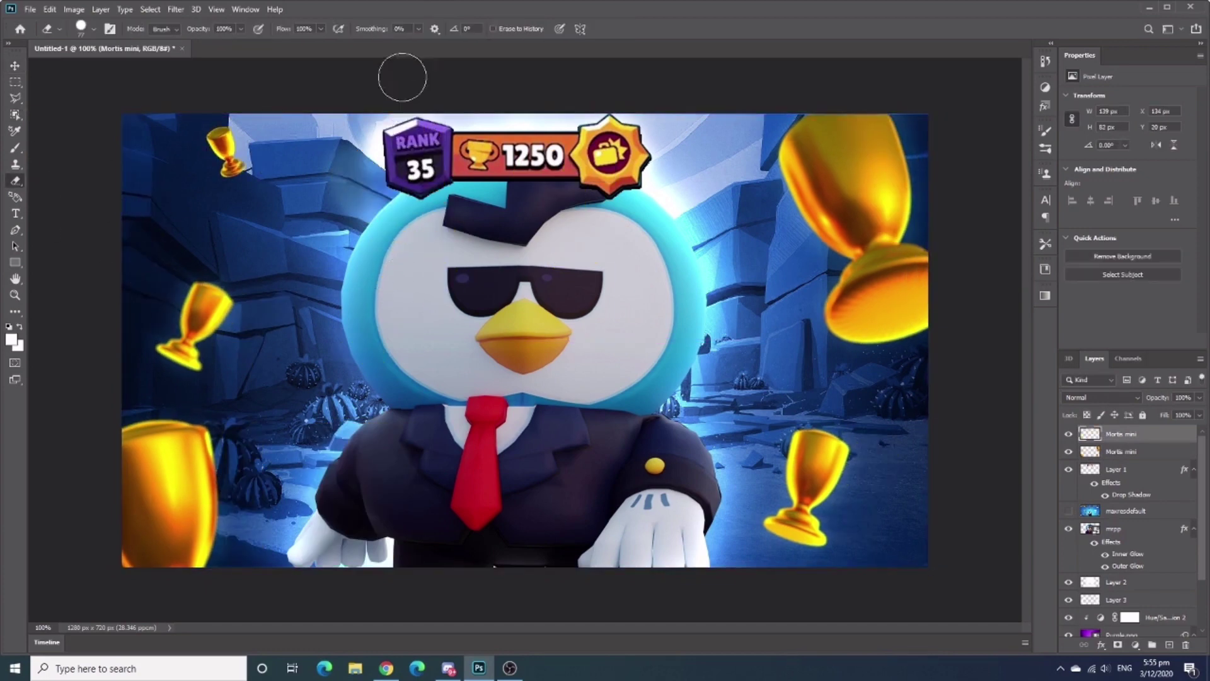
pyautogui.moveTo(378, 214)
pyautogui.mouseDown()
pyautogui.moveTo(299, 232)
pyautogui.moveTo(321, 175)
pyautogui.mouseUp()
pyautogui.press('Return')
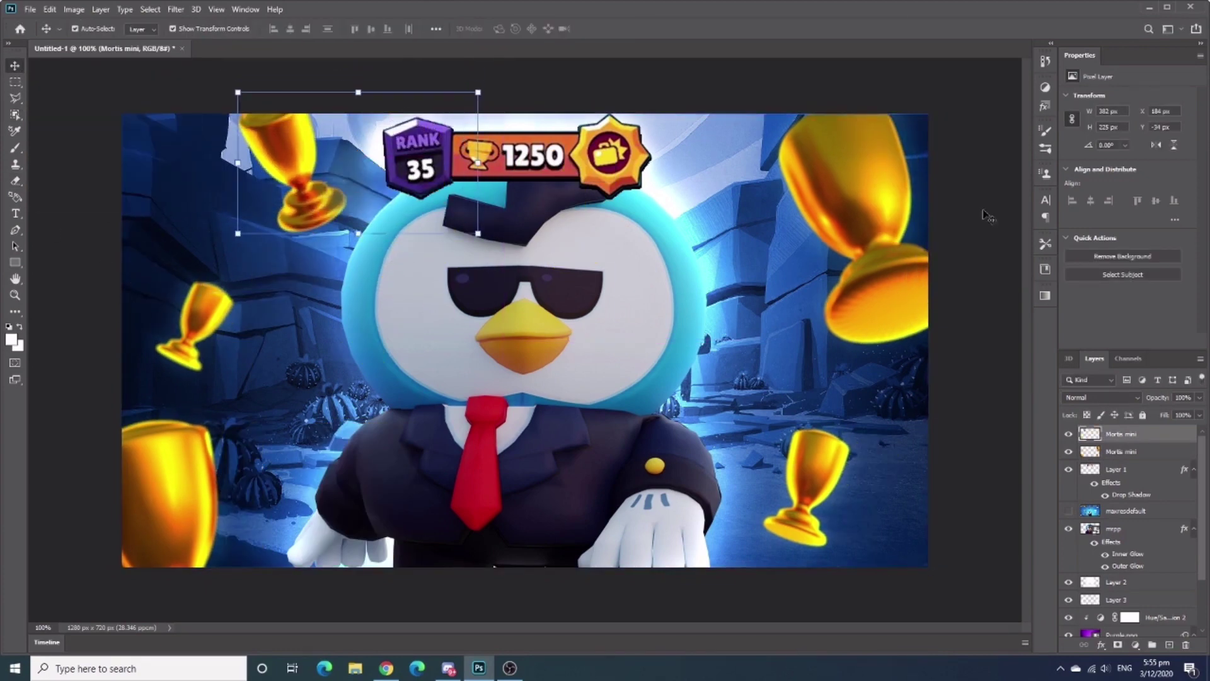
pyautogui.click(965, 359)
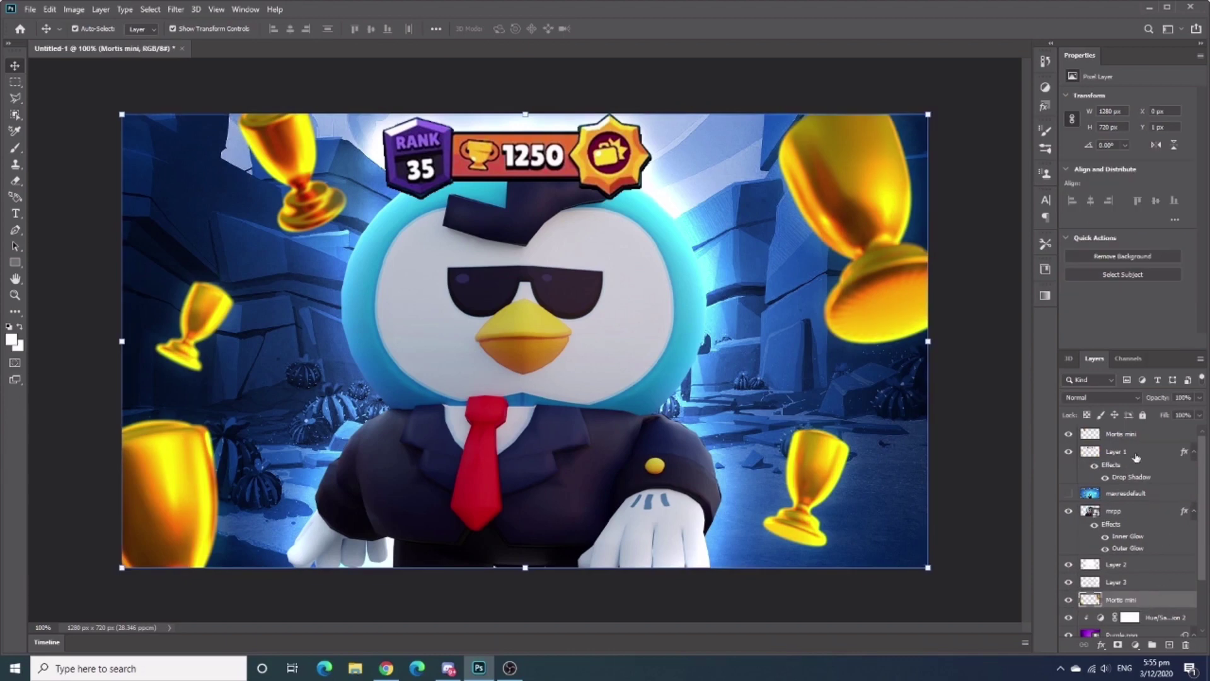
pyautogui.moveTo(1145, 604); pyautogui.dragTo(1132, 590)
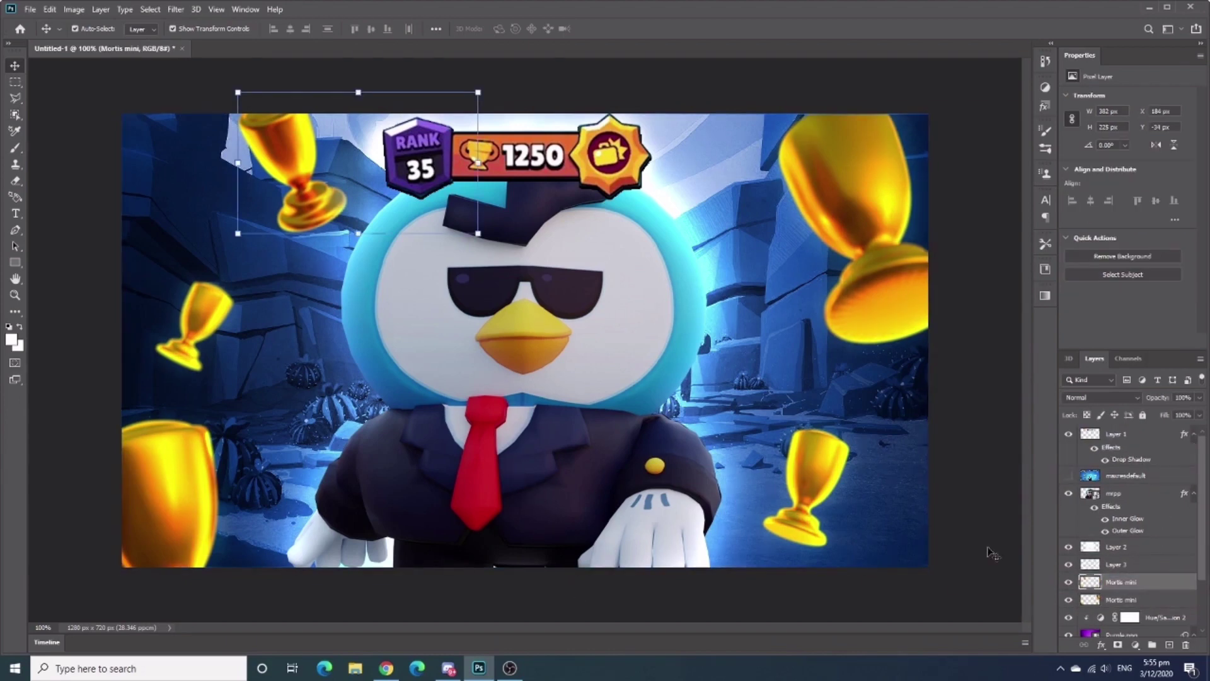
# - Clip a Brightness/Contrast adjustment to mrpp with brightness -12 and contrast 43
pyautogui.click(1128, 495)
pyautogui.click(1135, 644)
pyautogui.click(1122, 463)
pyautogui.rightClick(1161, 493)
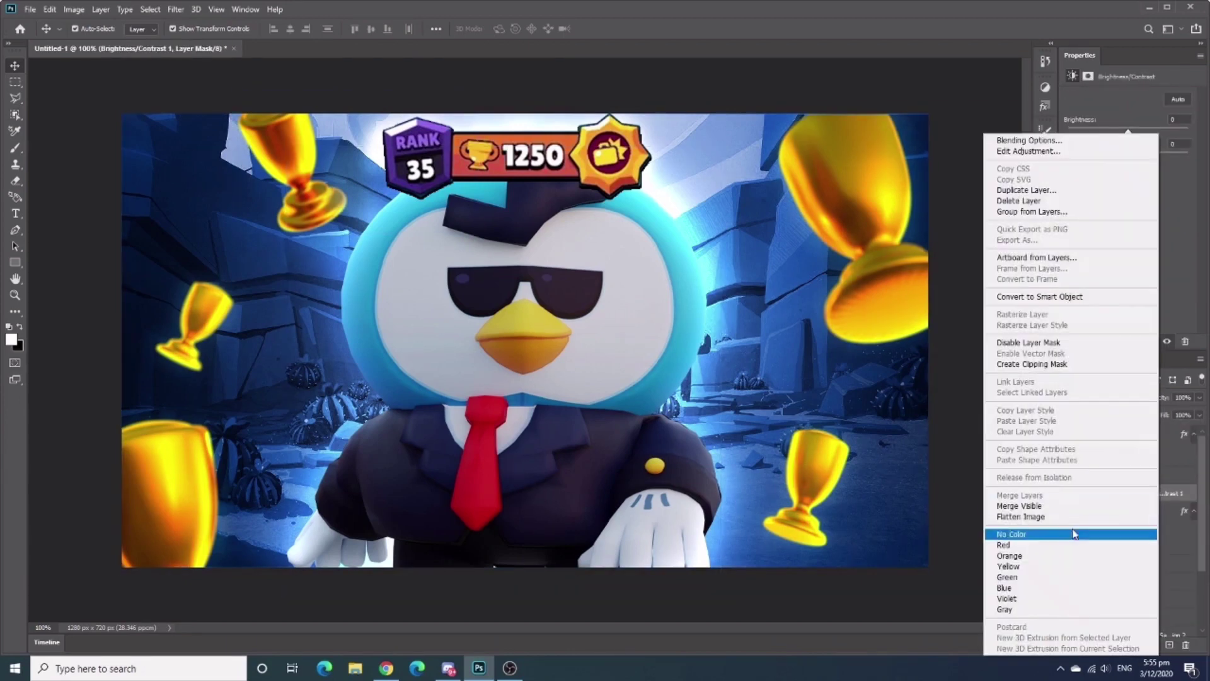
pyautogui.click(1071, 365)
pyautogui.moveTo(1128, 133); pyautogui.dragTo(1155, 156)
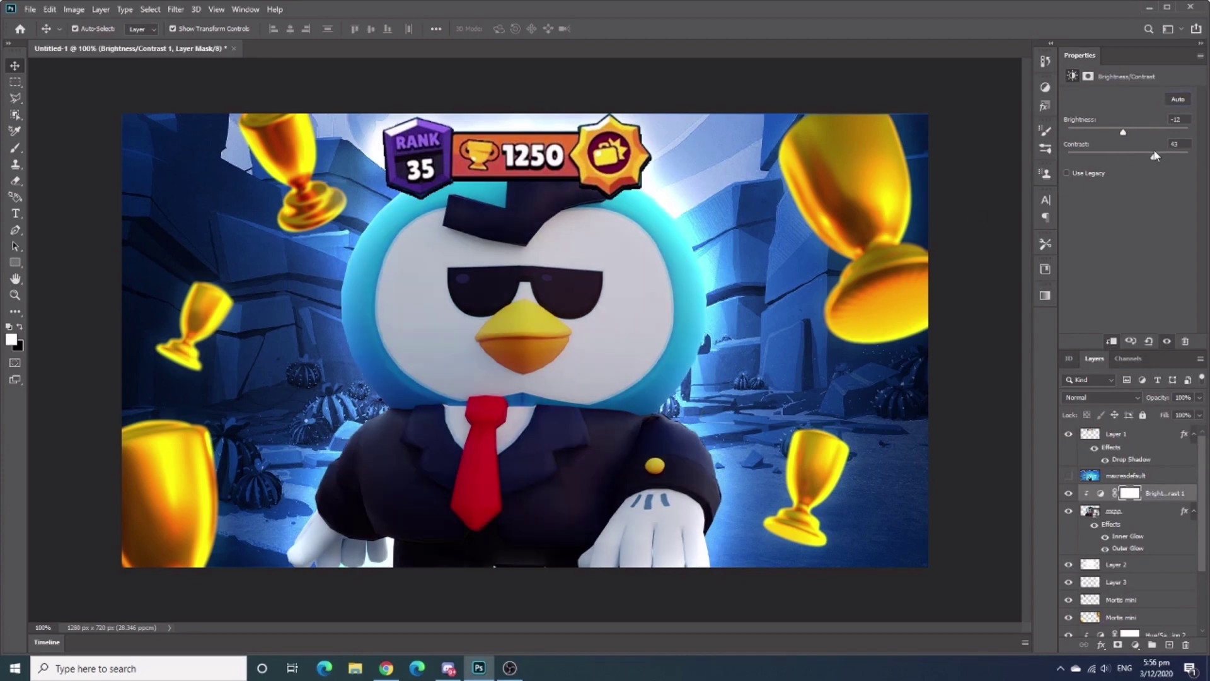
# - Add a new empty Layer 4 and switch to the Brush
pyautogui.click(970, 193)
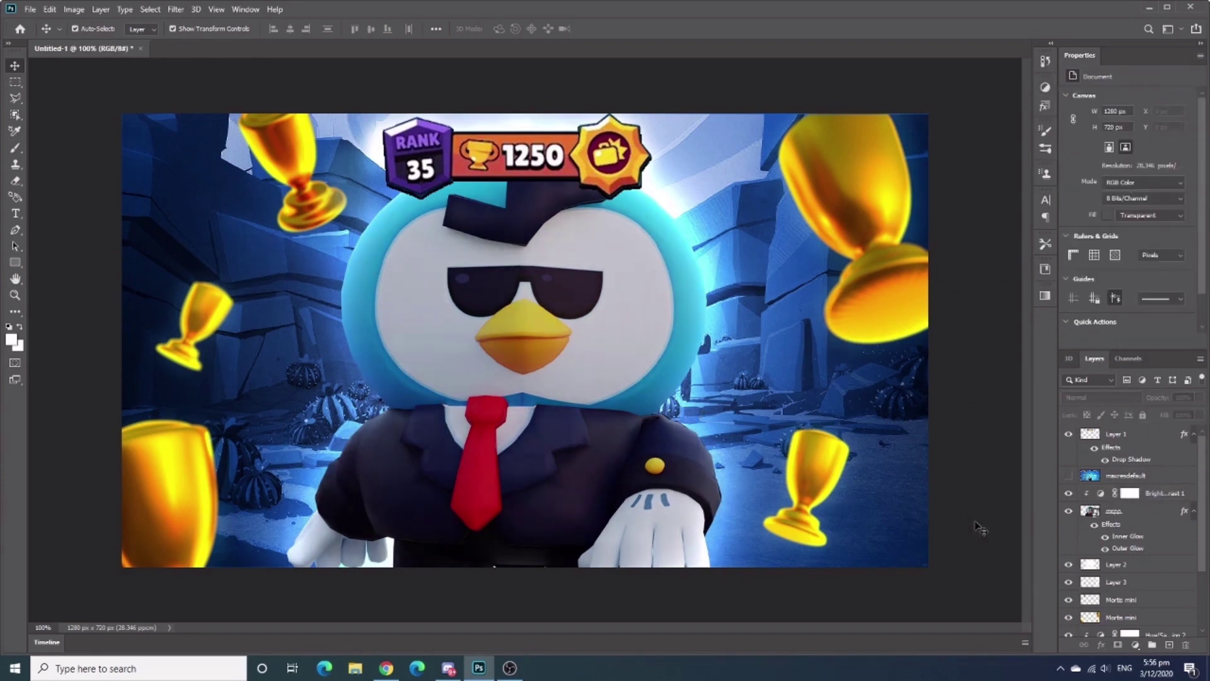
pyautogui.hotkey('ctrl', 'shift', 'alt', 'n')
pyautogui.press('b')
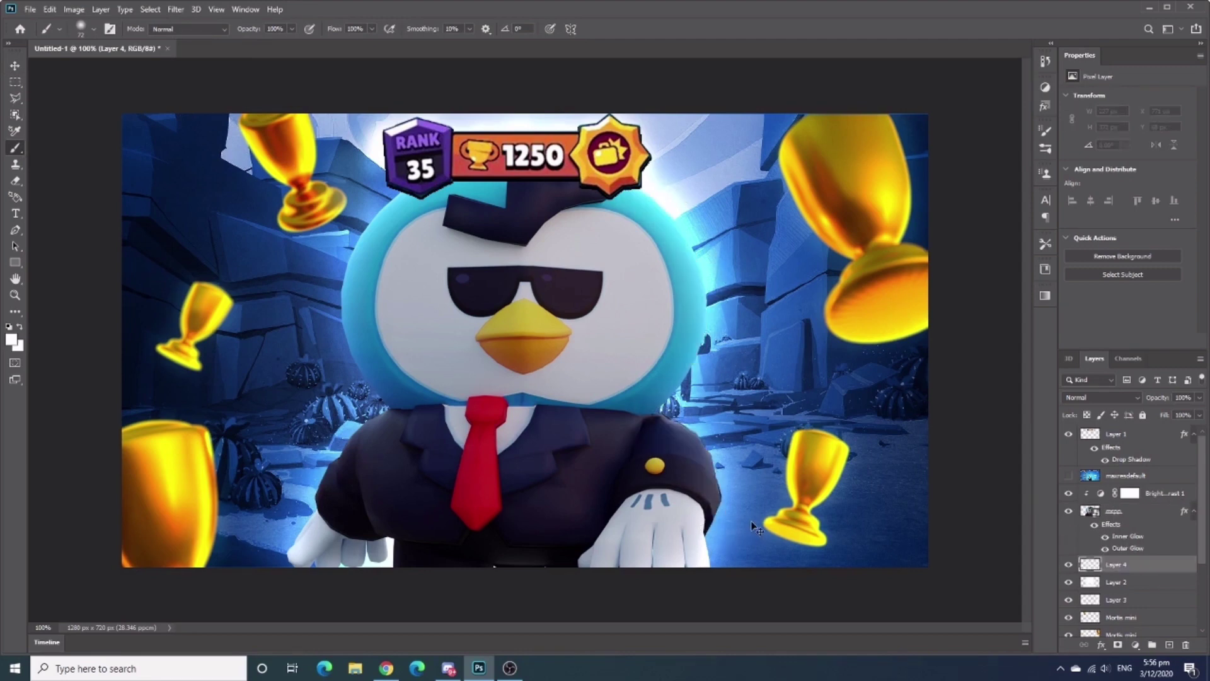
# - Move Layer 4 up, delete maxresdefault, and paint white beside the penguin's head
pyautogui.moveTo(1115, 565); pyautogui.dragTo(1116, 484)
pyautogui.rightClick(1125, 475)
pyautogui.click(1009, 214)
pyautogui.click(548, 249)
pyautogui.moveTo(656, 183); pyautogui.dragTo(687, 400)
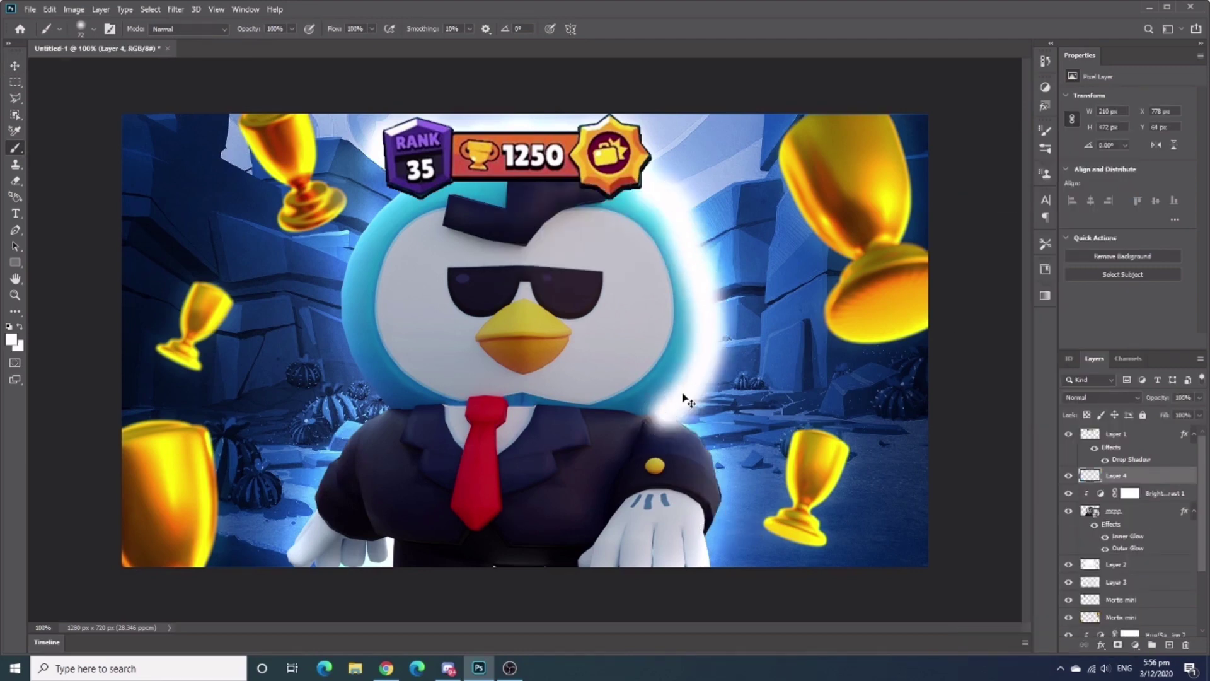
# - Clip Layer 4 to the penguin, paint white along its arm and head, and set Soft Light
pyautogui.rightClick(1135, 477)
pyautogui.click(1008, 366)
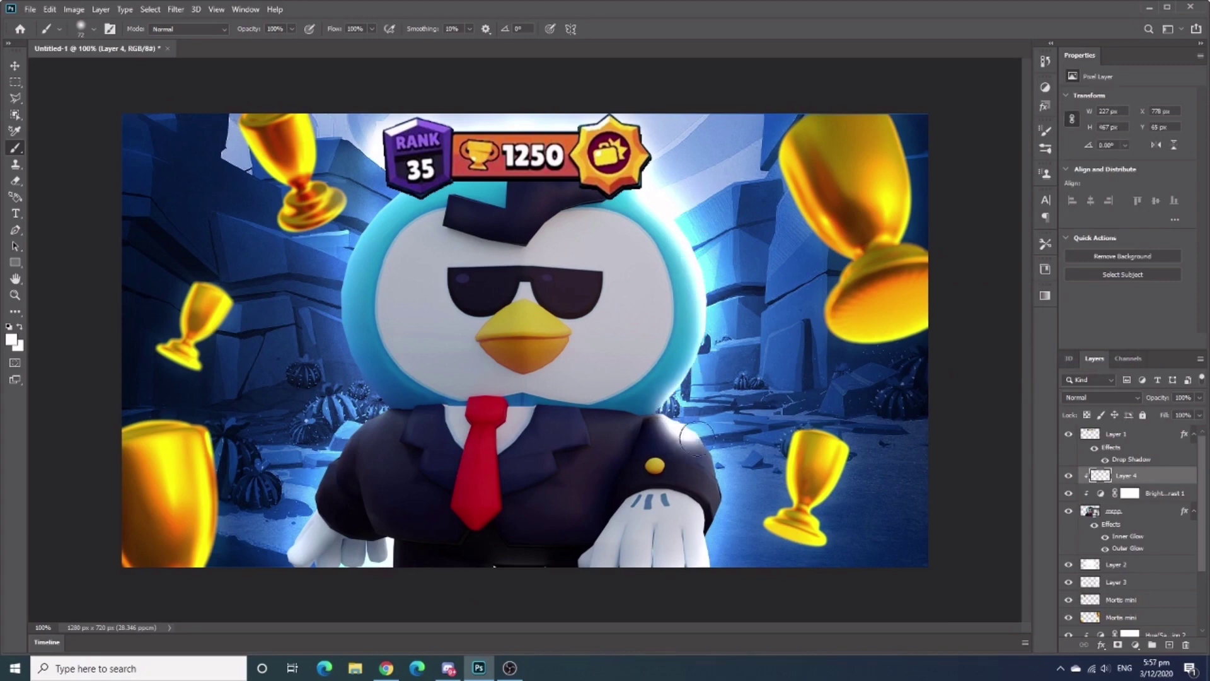
pyautogui.moveTo(377, 413); pyautogui.dragTo(301, 553)
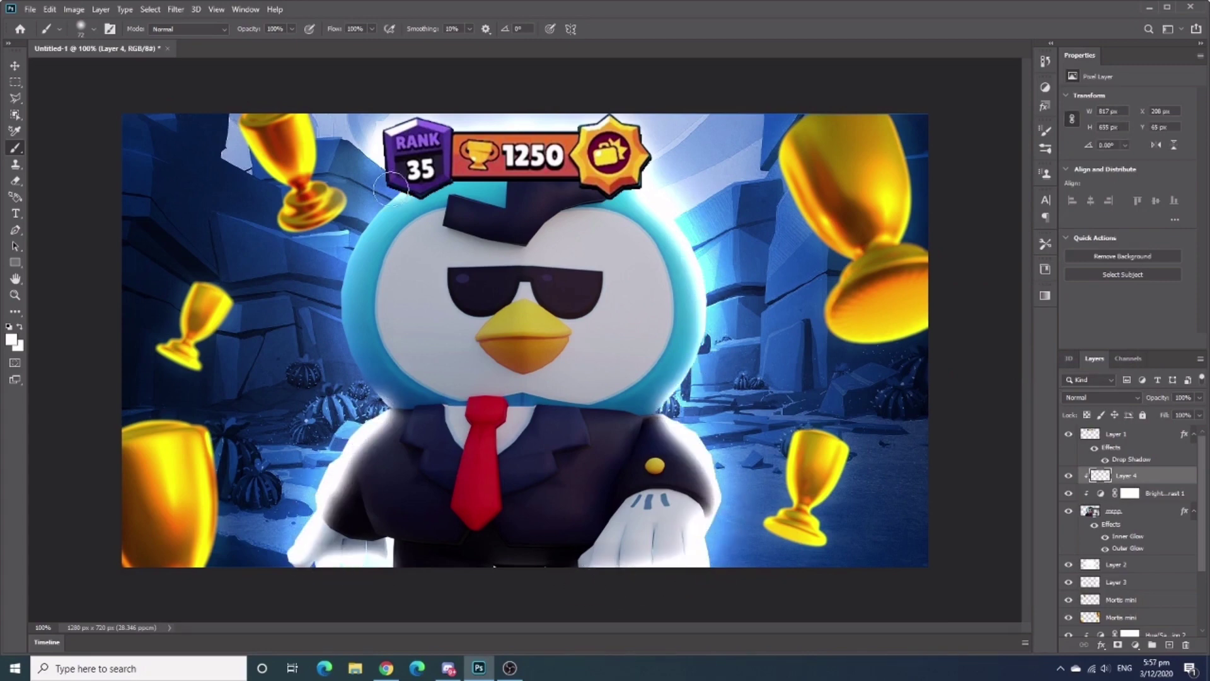
pyautogui.moveTo(392, 184); pyautogui.dragTo(432, 419)
pyautogui.click(1113, 397)
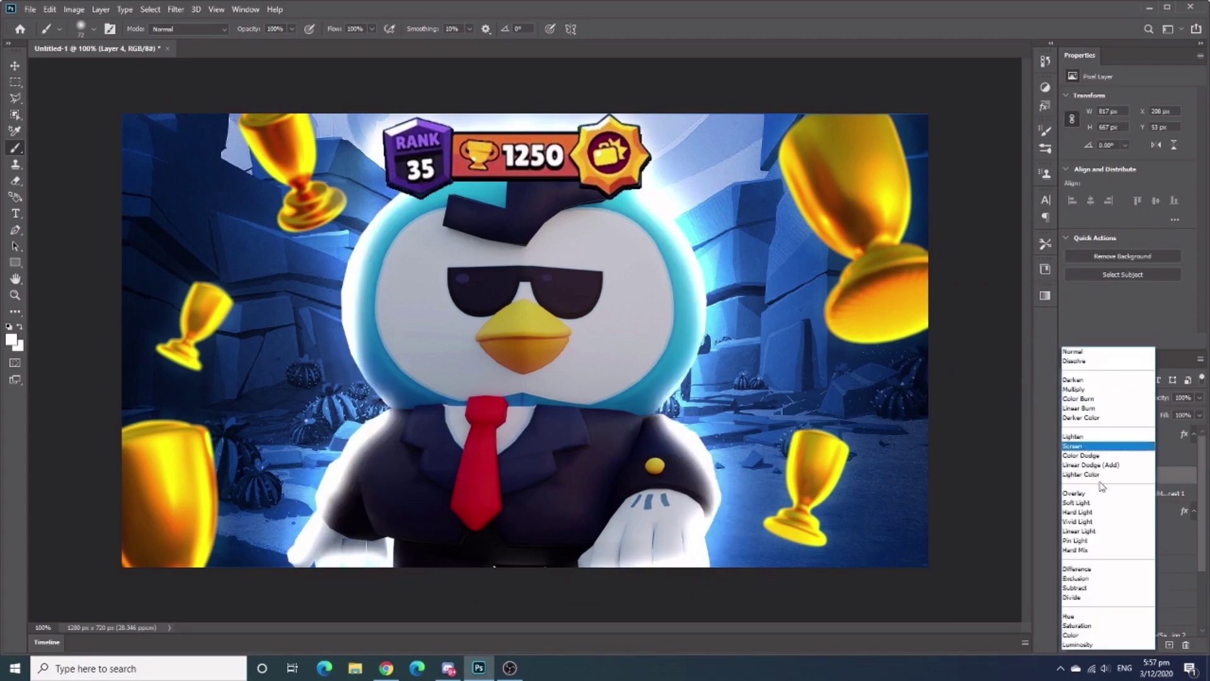
pyautogui.click(1090, 492)
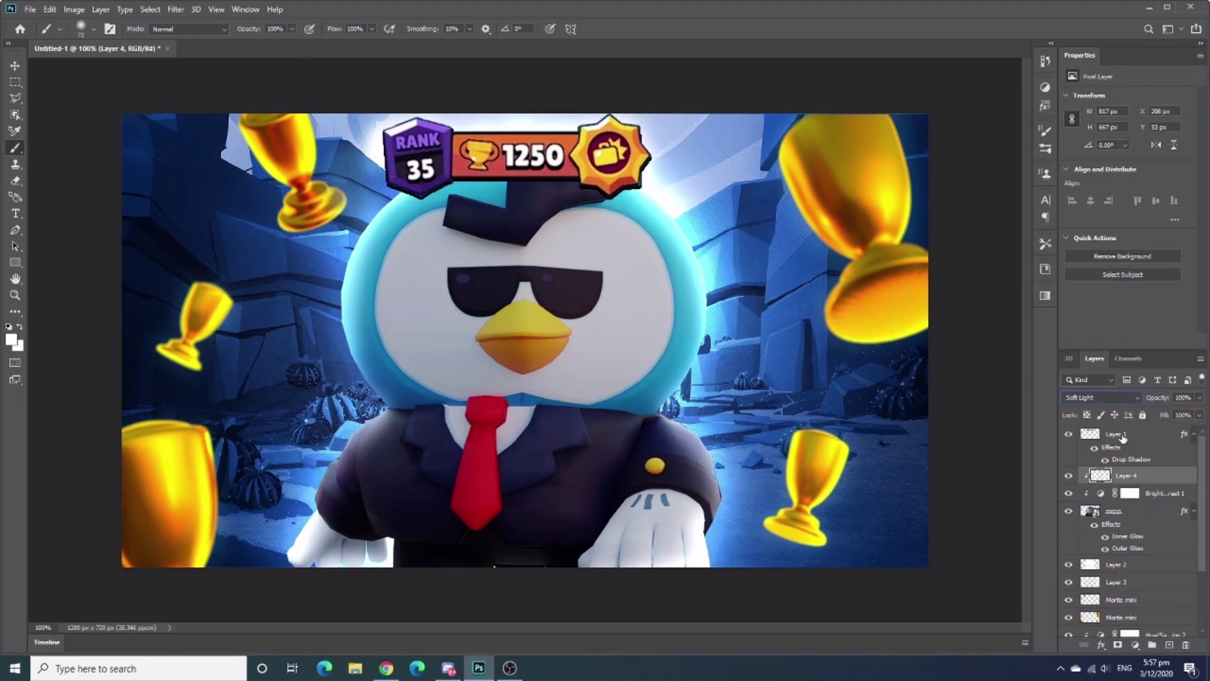
# - Merge all layers into a single layer
pyautogui.rightClick(1122, 435)
pyautogui.click(1084, 554)
pyautogui.click(175, 9)
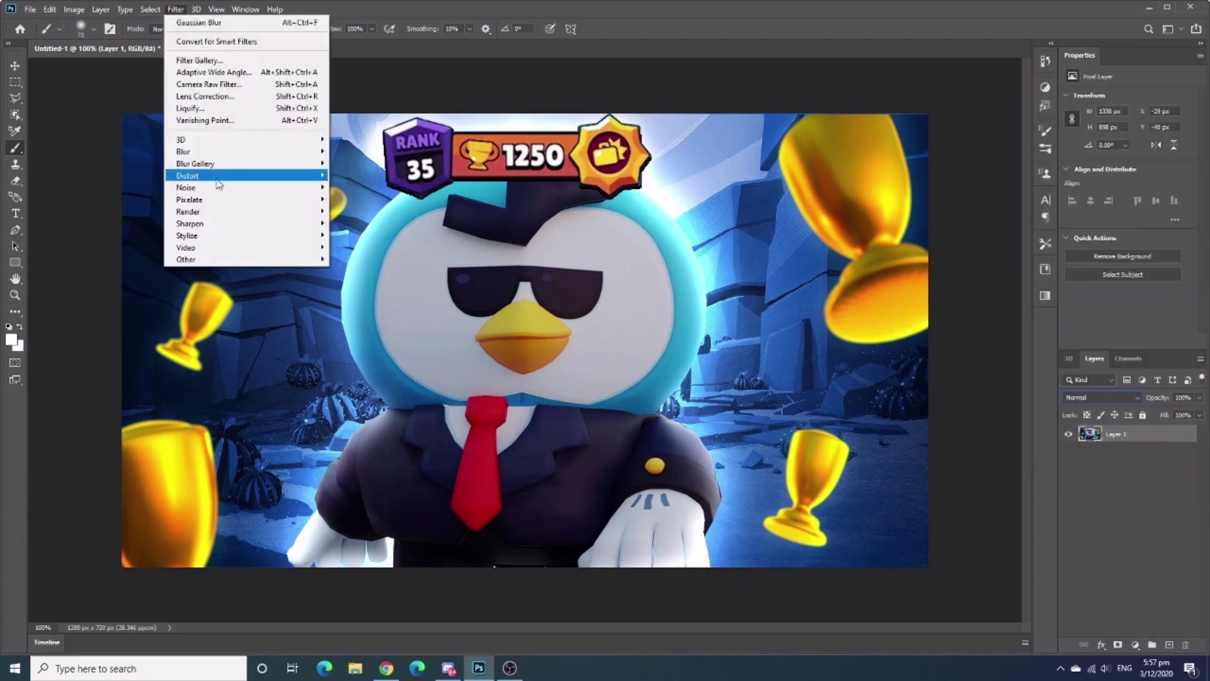
# - Apply a Camera Raw grade: Texture +11, Highlights -42, Clarity +11, with more exposure and contrast
pyautogui.click(208, 84)
pyautogui.moveTo(921, 430); pyautogui.dragTo(940, 433)
pyautogui.moveTo(921, 303)
pyautogui.mouseDown()
pyautogui.moveTo(933, 322)
pyautogui.moveTo(888, 341)
pyautogui.moveTo(915, 361)
pyautogui.mouseUp()
pyautogui.click(920, 361)
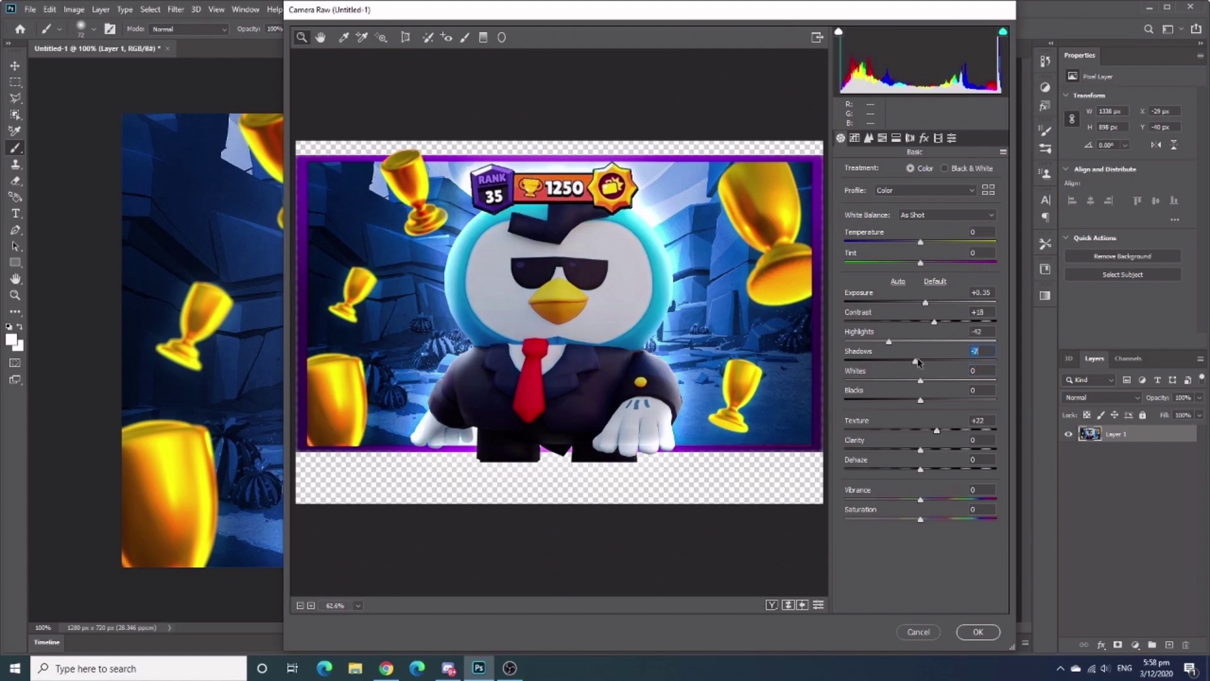
pyautogui.moveTo(920, 450); pyautogui.dragTo(951, 440)
pyautogui.click(952, 137)
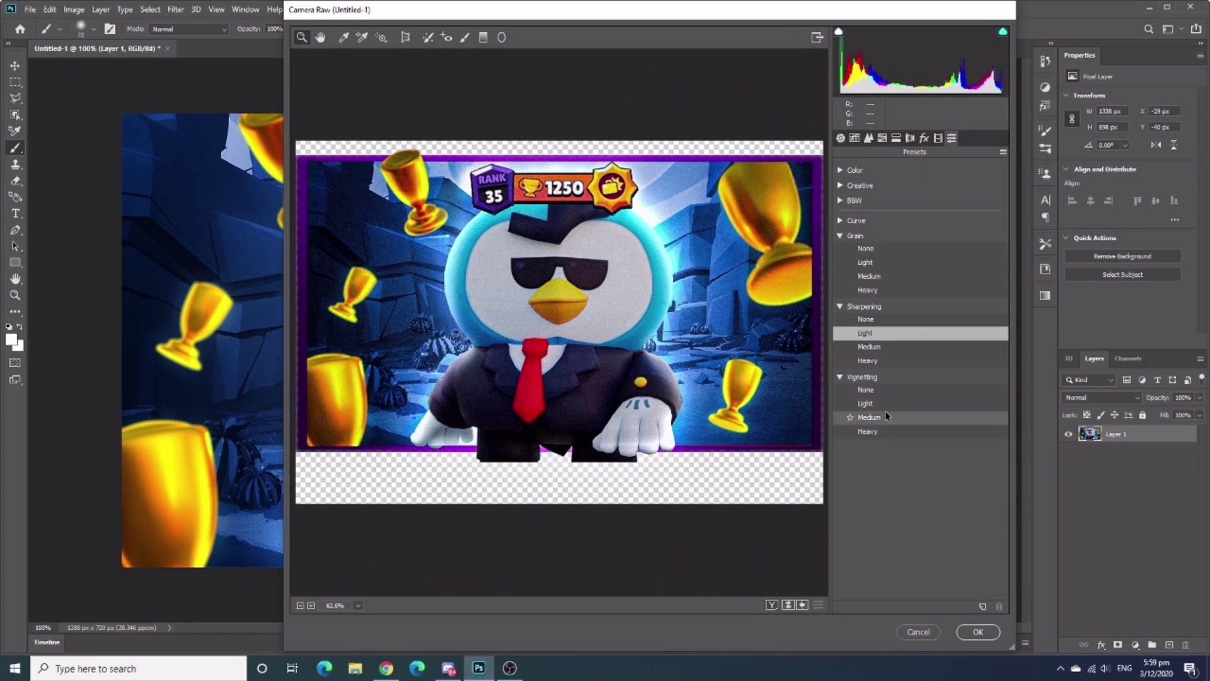
pyautogui.click(841, 138)
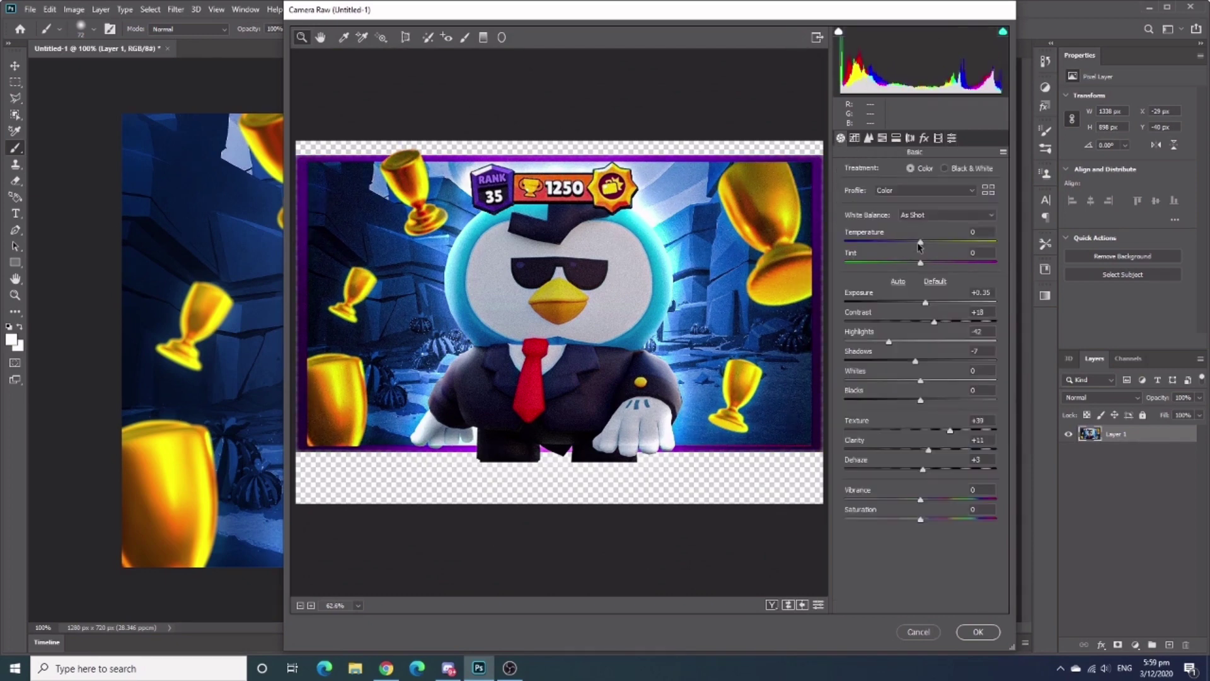
pyautogui.click(463, 38)
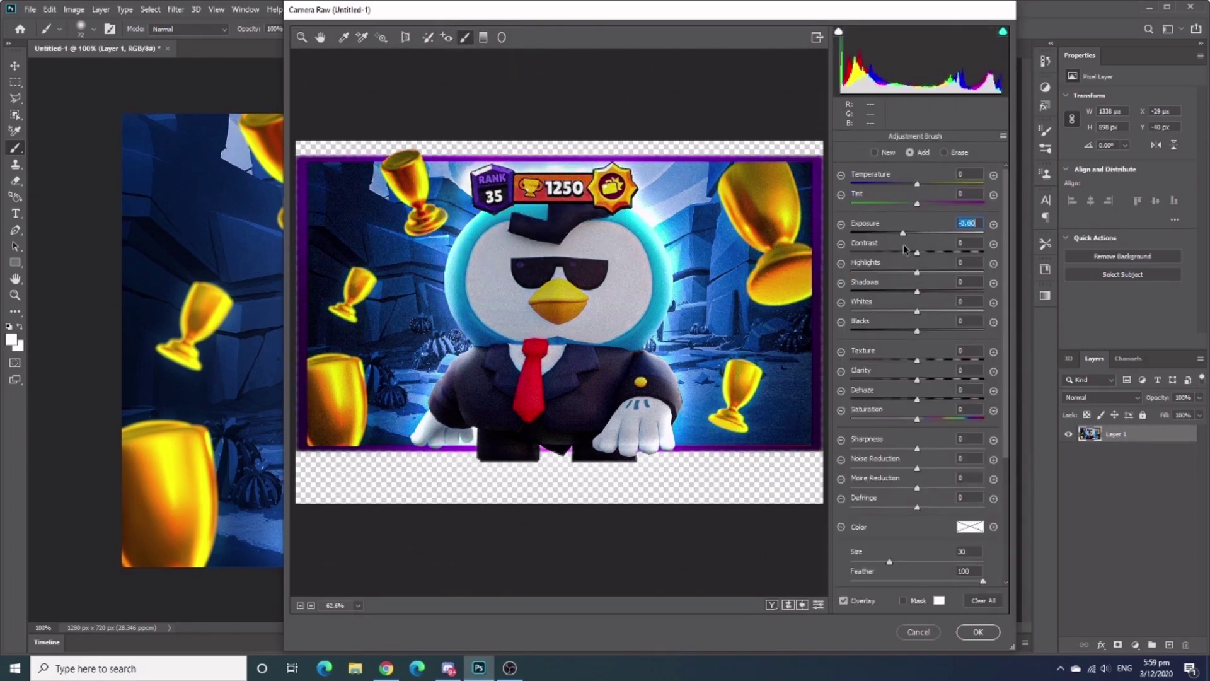
pyautogui.click(977, 631)
# - Save the finished banner as mrp.psd
pyautogui.click(30, 9)
pyautogui.click(49, 161)
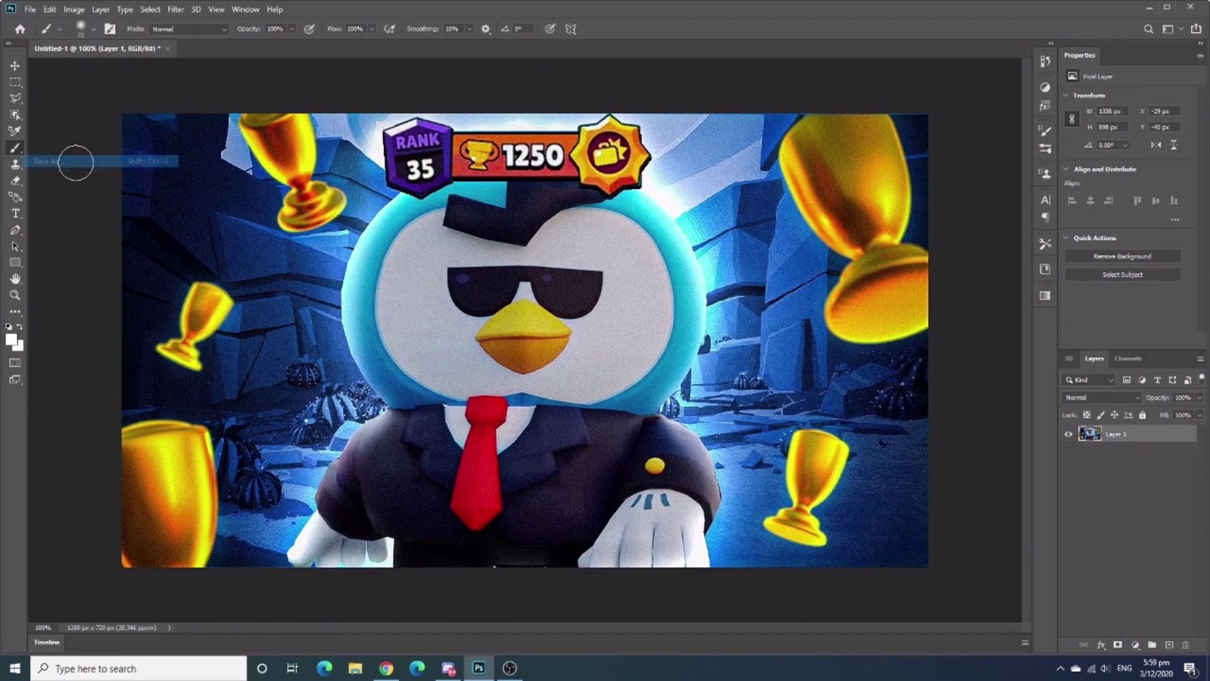
pyautogui.click(494, 389)
pyautogui.click(740, 187)
pyautogui.click(29, 9)
pyautogui.click(65, 217)
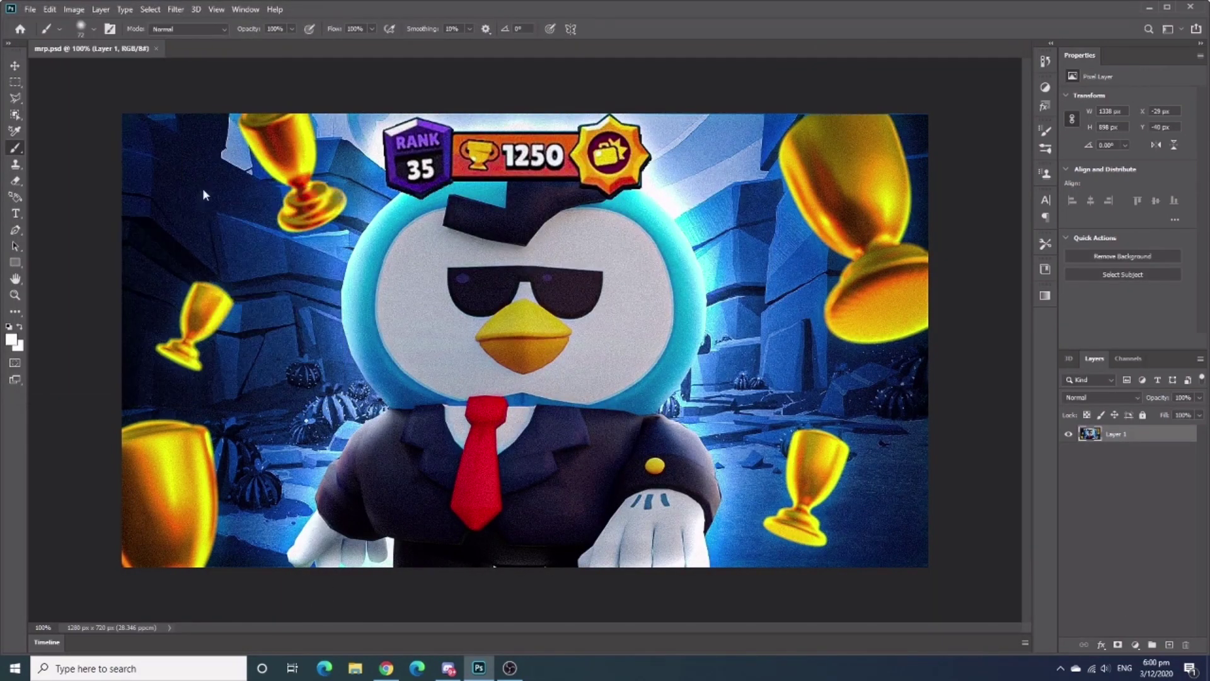
pyautogui.press('Escape')
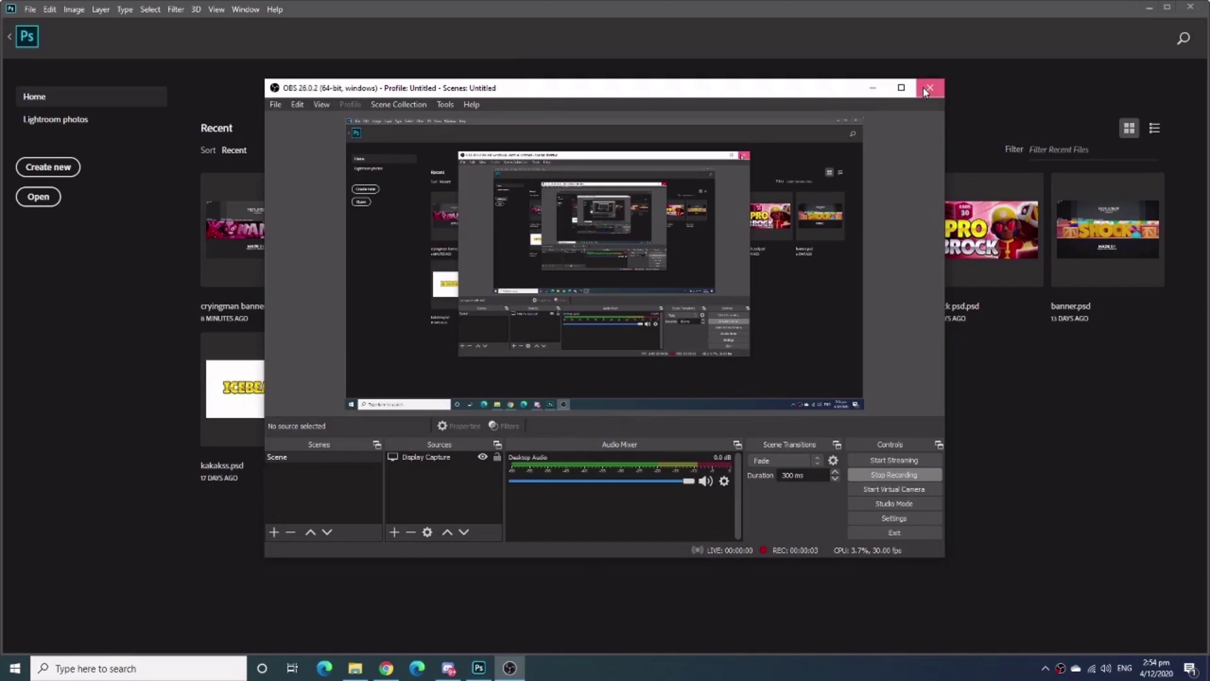
# - Create a new 2560 x 1440 document
pyautogui.click(925, 92)
pyautogui.click(60, 173)
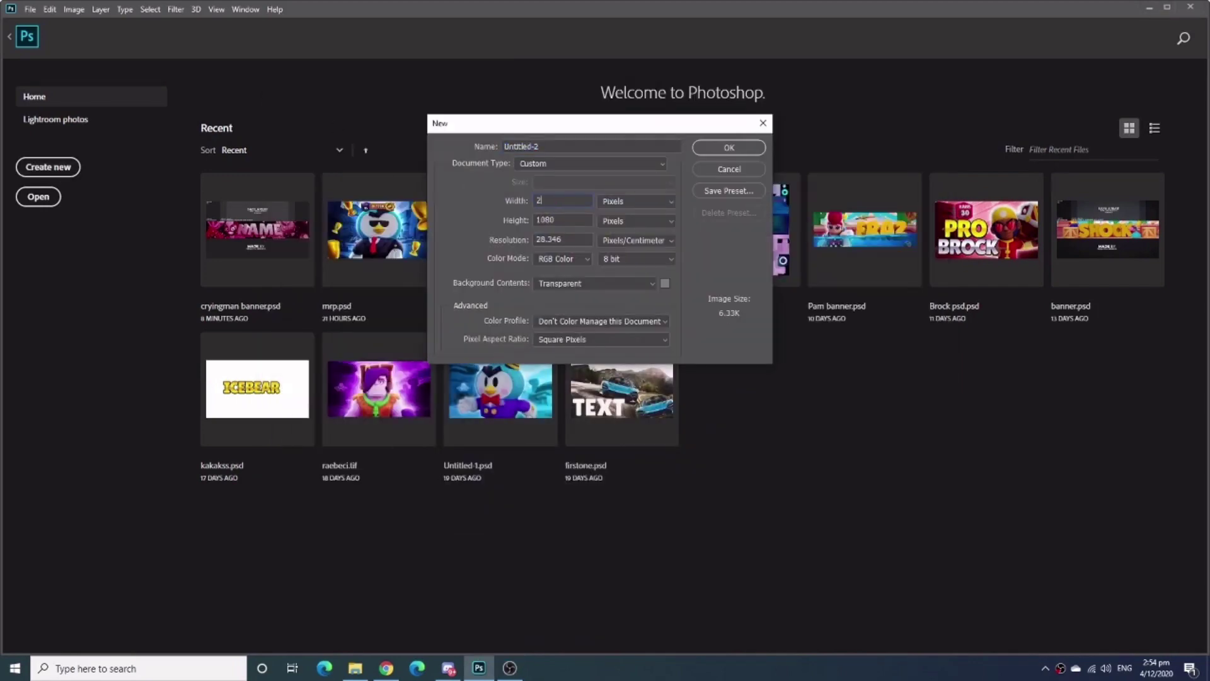
pyautogui.write('560')
pyautogui.press('Tab')
pyautogui.write('1440')
pyautogui.press('Return')
# - Place YT_BANNER_TEMPLATE and stretch it to fill the canvas
pyautogui.scroll(-5, 318, 105)
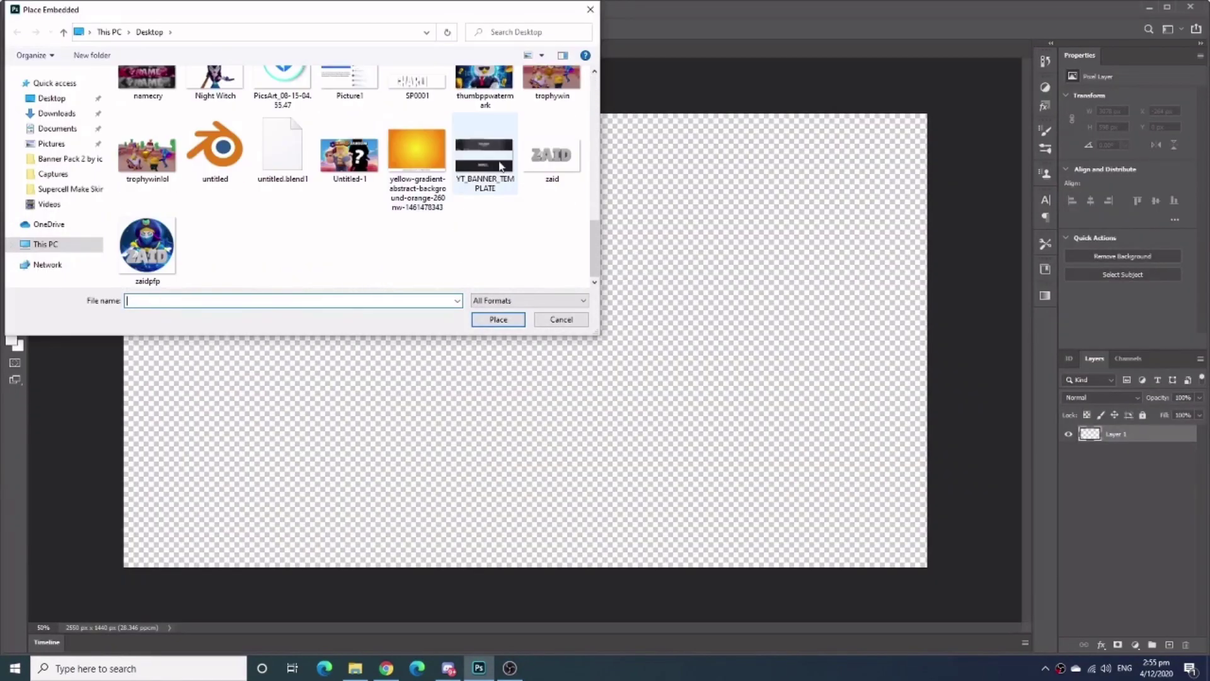
pyautogui.doubleClick(484, 151)
pyautogui.moveTo(332, 230); pyautogui.dragTo(121, 108)
pyautogui.moveTo(715, 445); pyautogui.dragTo(925, 564)
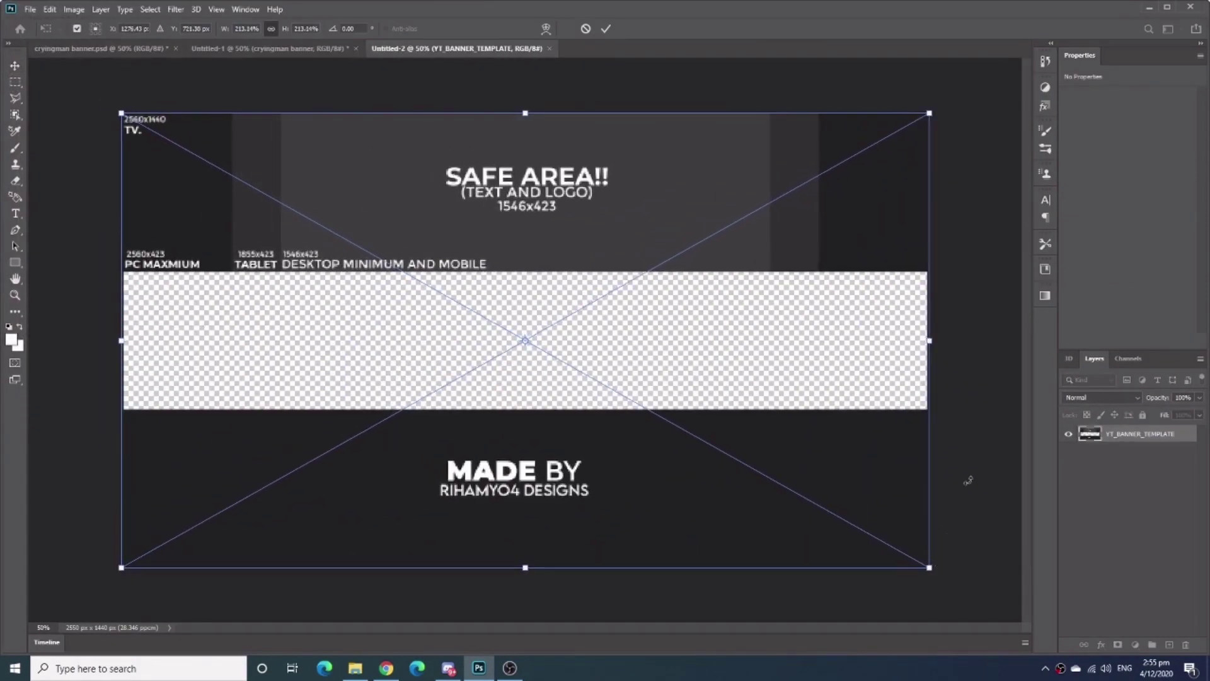
pyautogui.click(606, 29)
# - Place the Copy of Fondo-02 crates image from Downloads, enlarged, beneath the template
pyautogui.click(29, 8)
pyautogui.click(63, 275)
pyautogui.click(56, 112)
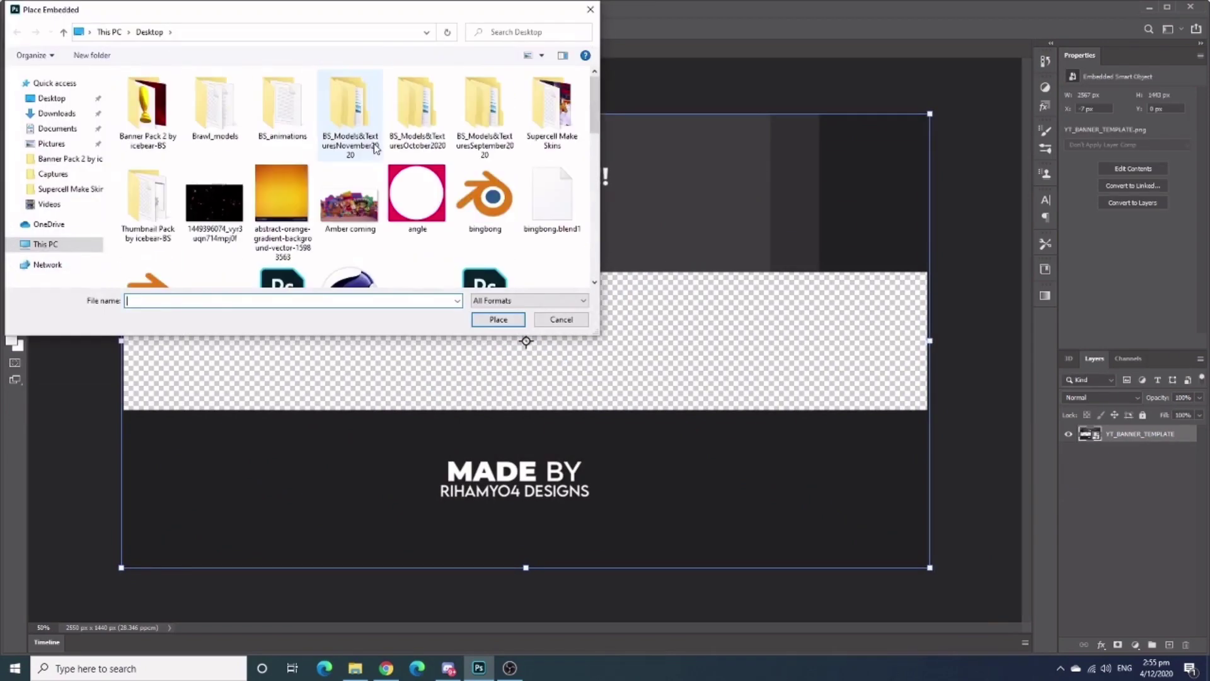
pyautogui.click(160, 162)
pyautogui.doubleClick(197, 165)
pyautogui.moveTo(324, 224); pyautogui.dragTo(176, 121)
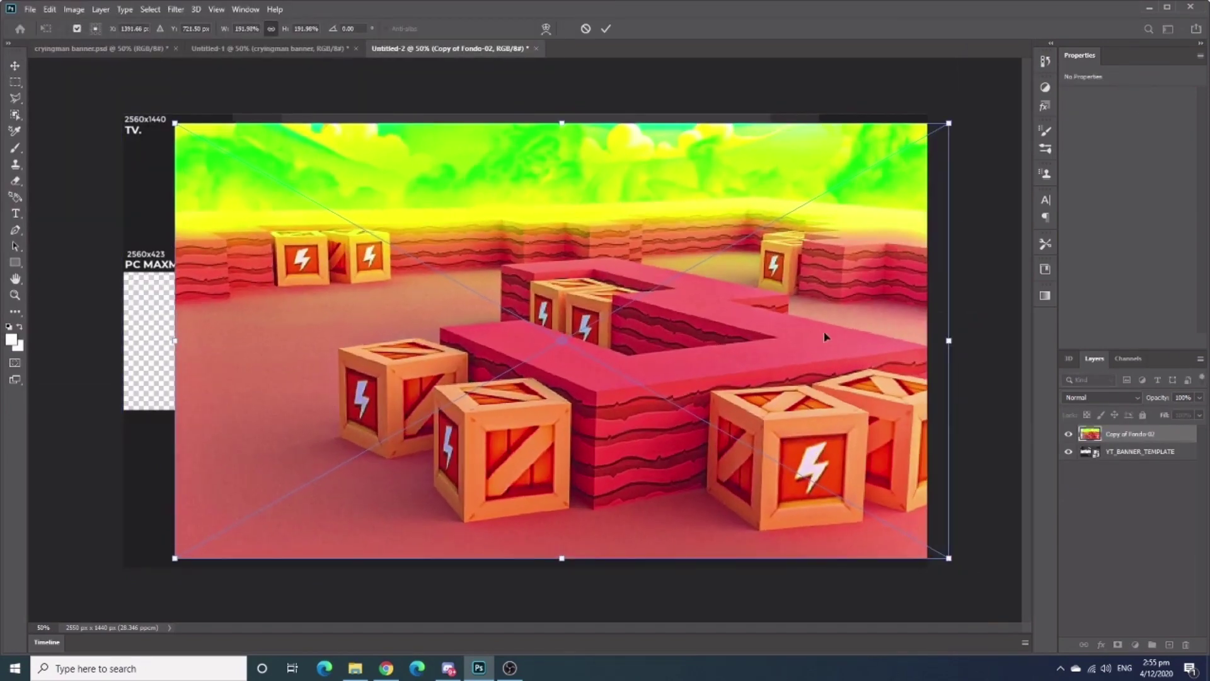
pyautogui.moveTo(813, 391); pyautogui.dragTo(758, 379)
pyautogui.moveTo(1131, 435); pyautogui.dragTo(1131, 458)
# - Add a Brightness/Contrast adjustment with brightness around -115 and contrast -50
pyautogui.click(1135, 644)
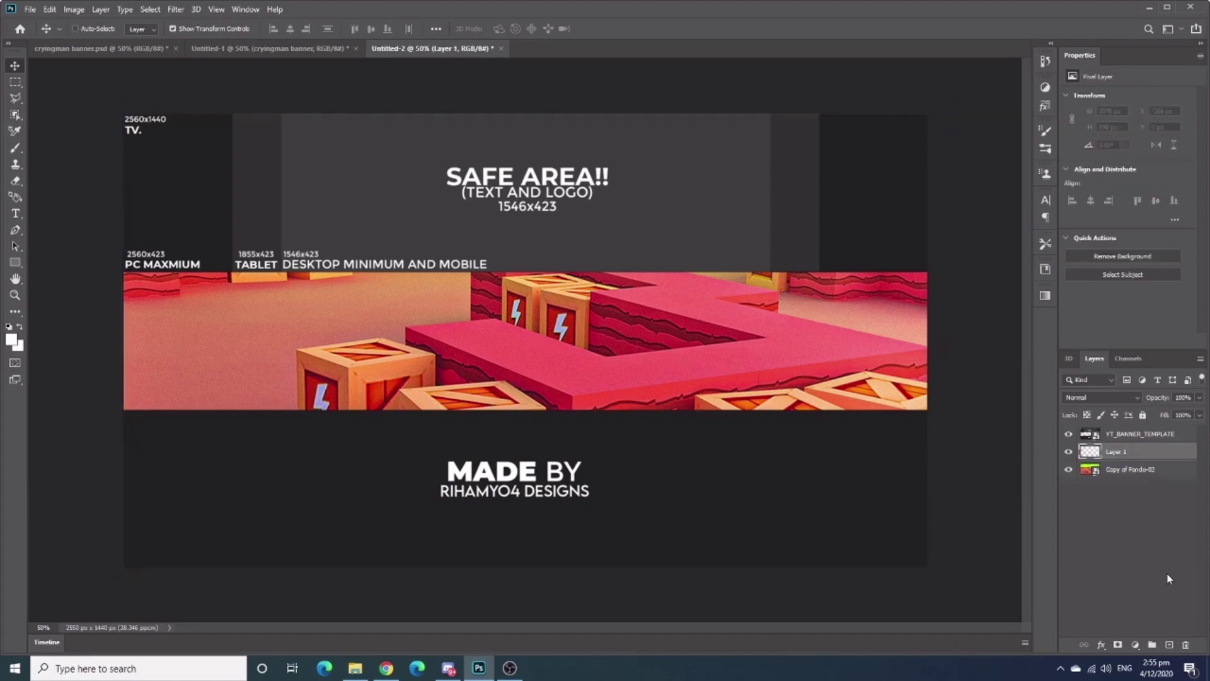
pyautogui.click(1109, 397)
pyautogui.moveTo(1128, 132); pyautogui.dragTo(1067, 131)
pyautogui.moveTo(1127, 156); pyautogui.dragTo(1067, 158)
pyautogui.moveTo(1067, 132); pyautogui.dragTo(1082, 136)
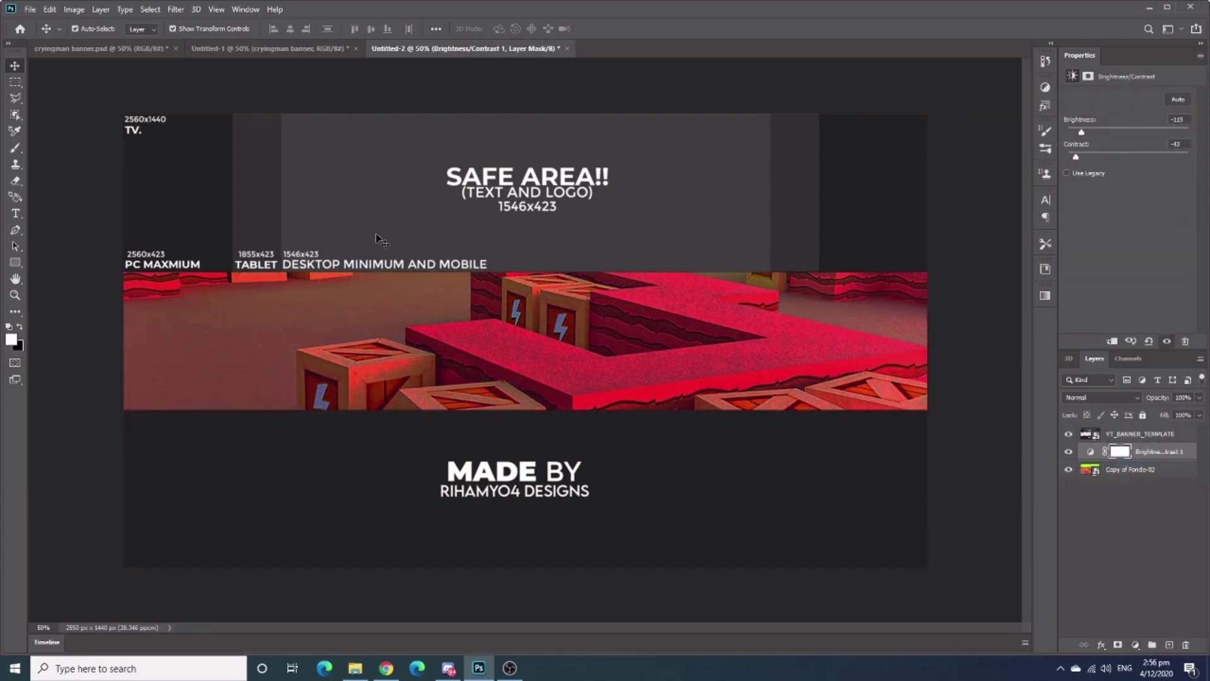
# - Apply a Gaussian Blur to the Fondo-02 background layer
pyautogui.click(175, 9)
pyautogui.click(351, 176)
pyautogui.click(176, 9)
pyautogui.click(378, 195)
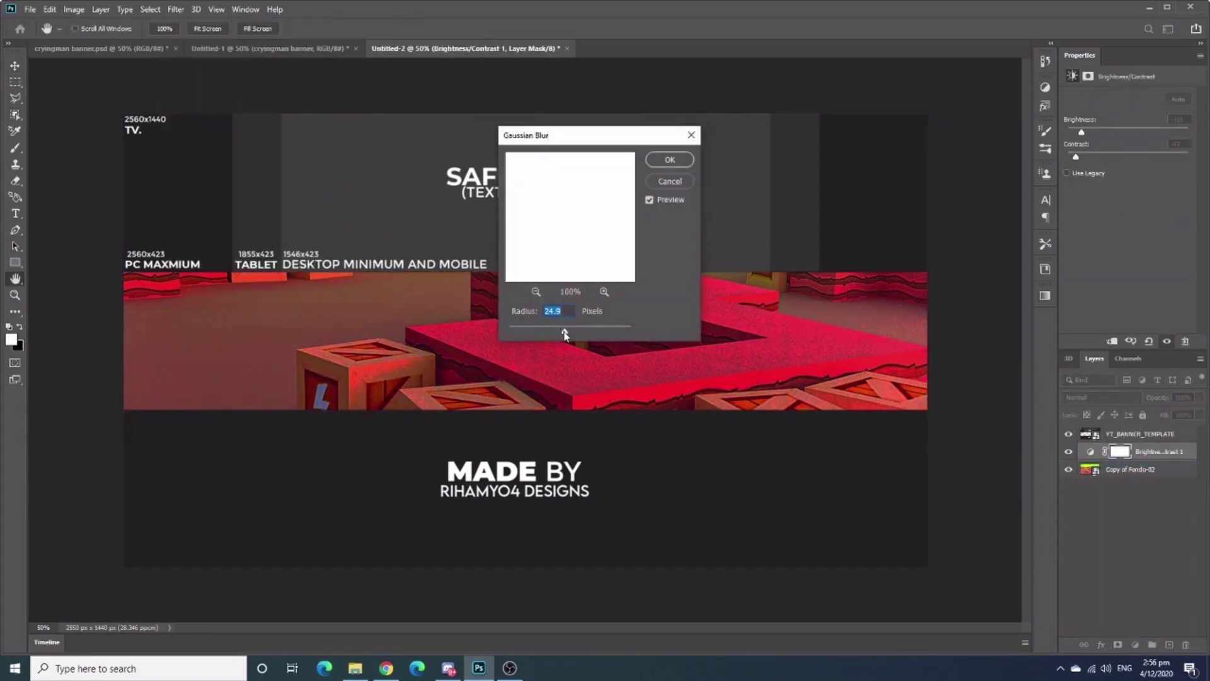
pyautogui.click(691, 136)
pyautogui.click(1128, 468)
pyautogui.click(175, 8)
pyautogui.click(378, 195)
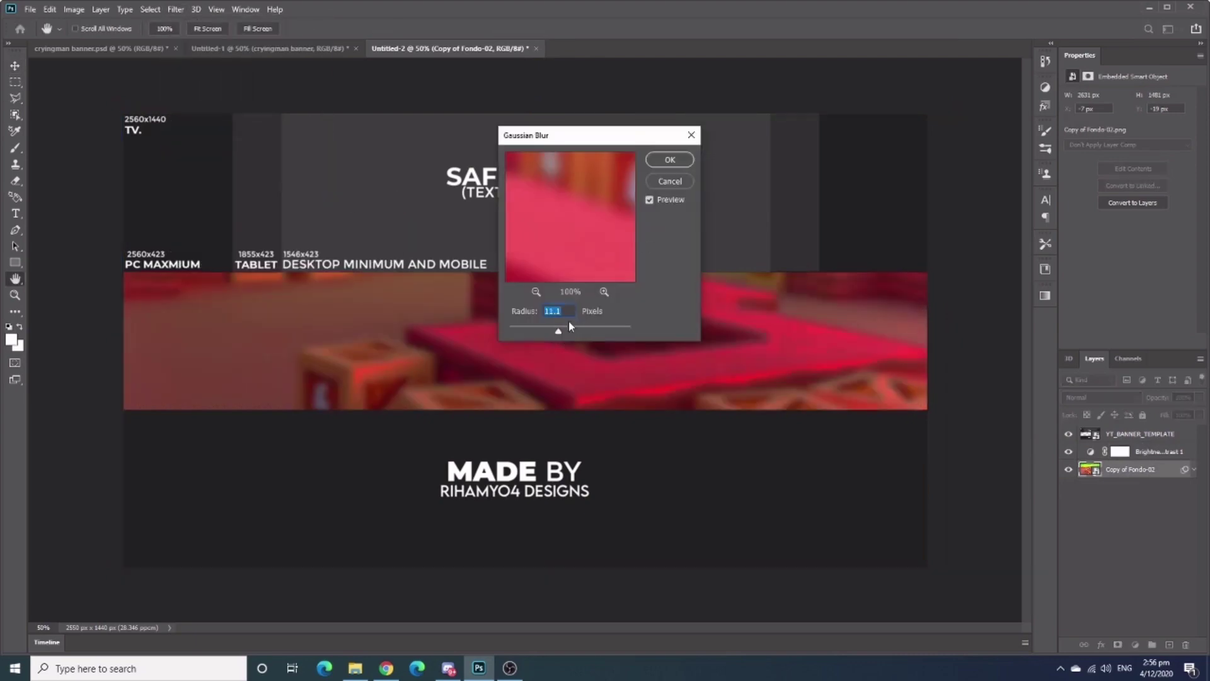
pyautogui.click(670, 159)
# - Place the Max character image and shrink it onto the banner's left side
pyautogui.click(1163, 451)
pyautogui.click(1118, 433)
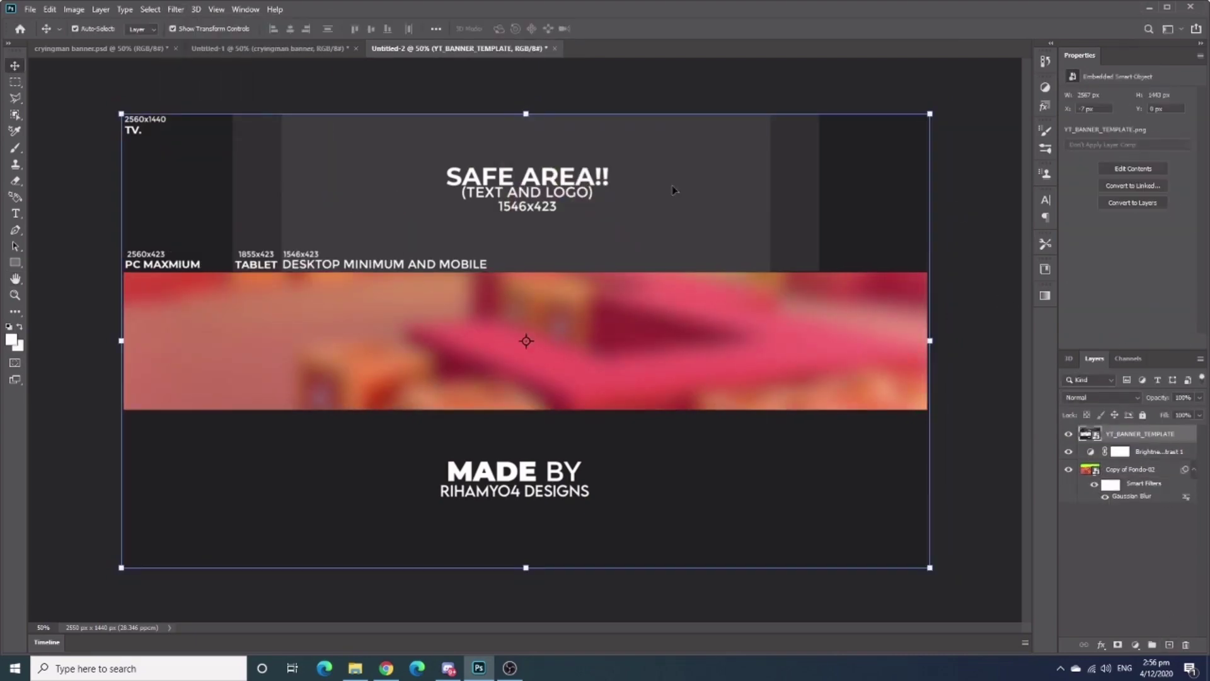
pyautogui.click(29, 9)
pyautogui.click(80, 260)
pyautogui.click(216, 197)
pyautogui.click(500, 392)
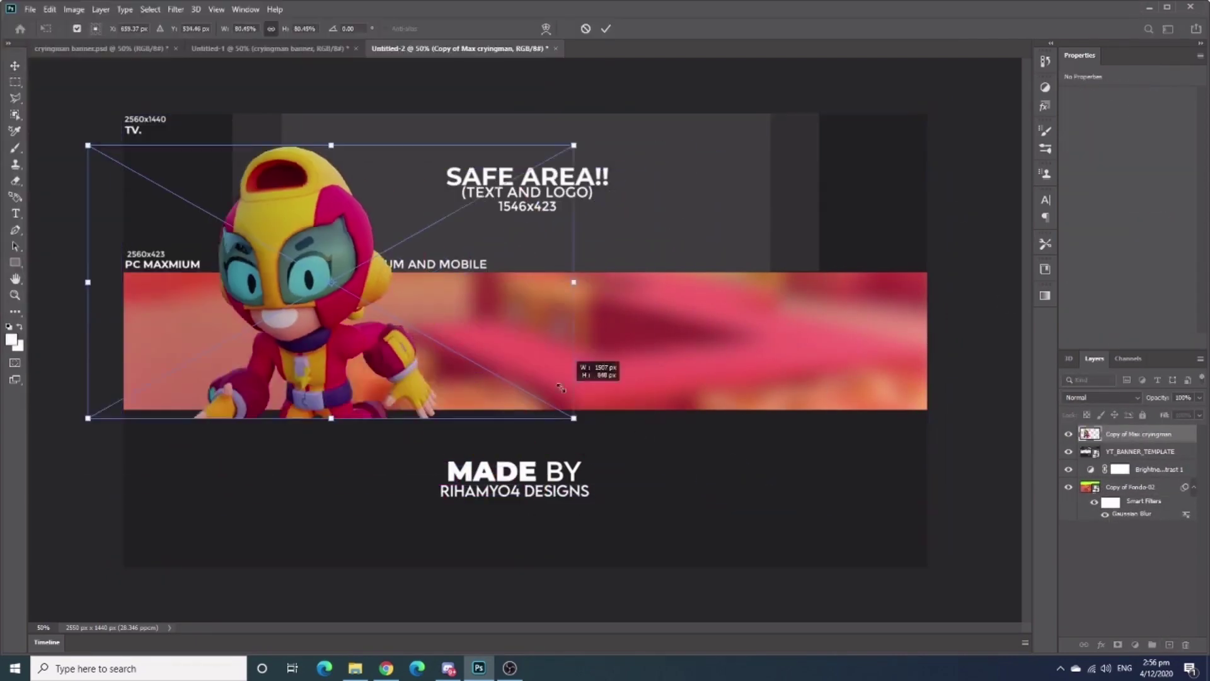
pyautogui.moveTo(593, 362)
pyautogui.mouseDown()
pyautogui.moveTo(509, 436)
pyautogui.moveTo(494, 424)
pyautogui.mouseUp()
pyautogui.press('Return')
# - Place Smoke-1 at the lower left and enlarge it
pyautogui.click(29, 9)
pyautogui.click(80, 260)
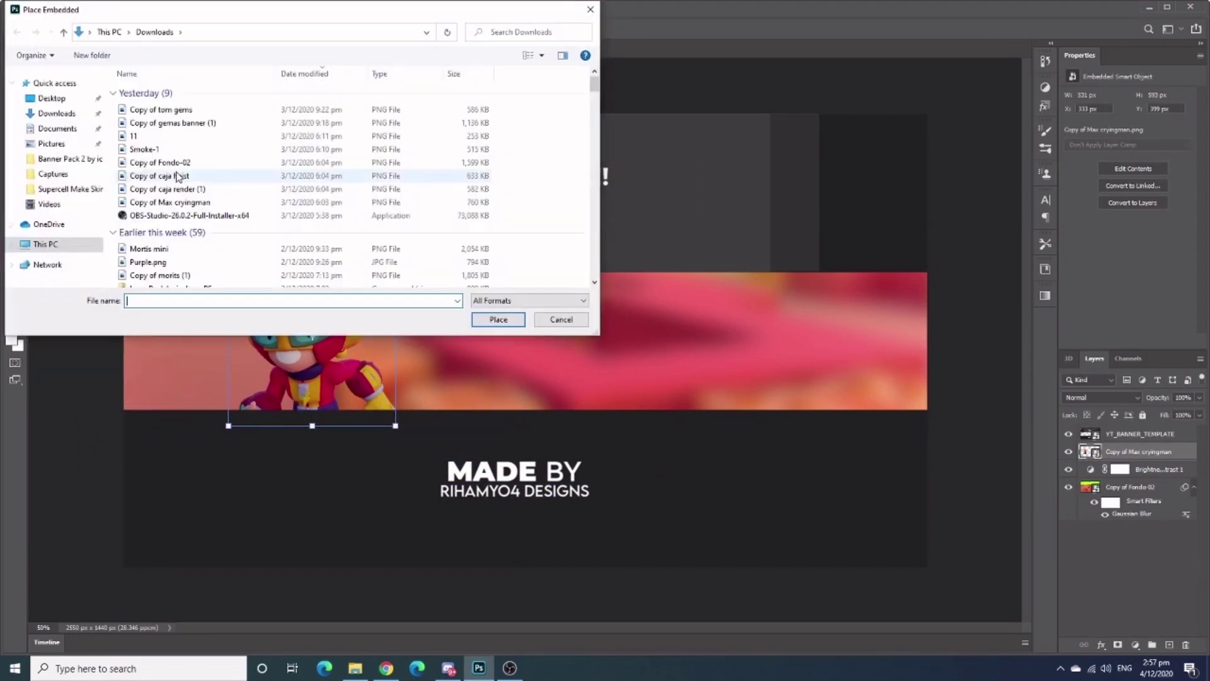
pyautogui.click(499, 392)
pyautogui.doubleClick(259, 152)
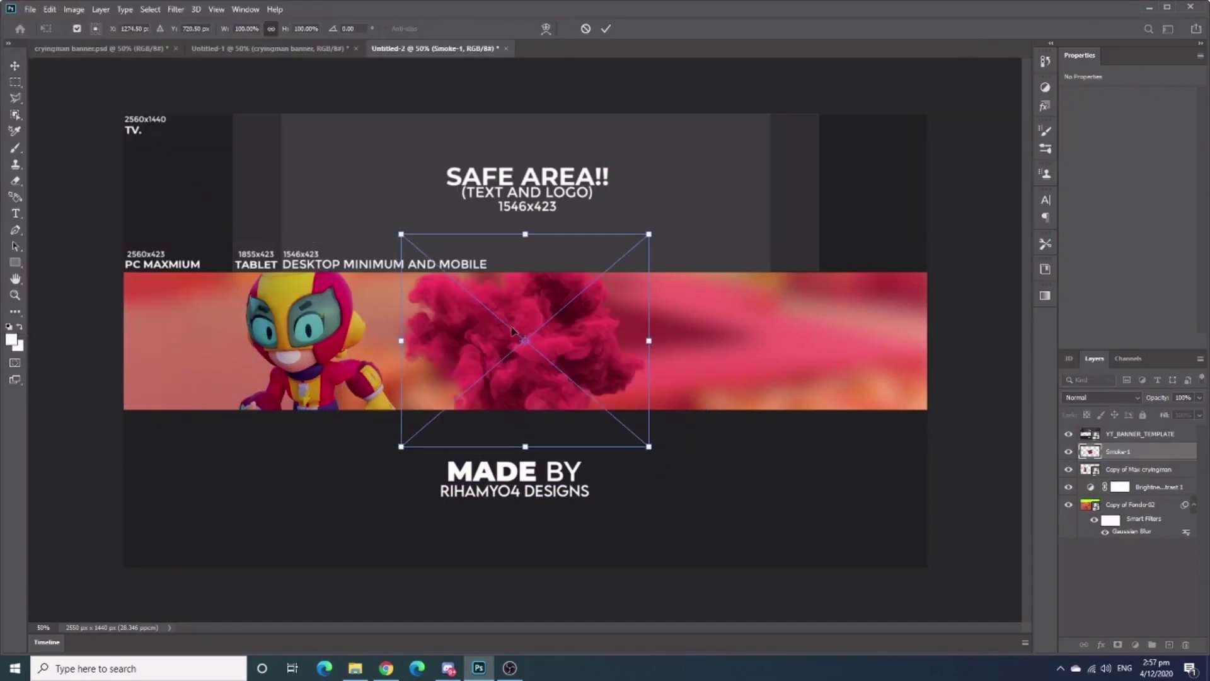
pyautogui.moveTo(526, 378); pyautogui.dragTo(226, 441)
pyautogui.click(100, 9)
pyautogui.press('Return')
pyautogui.click(100, 9)
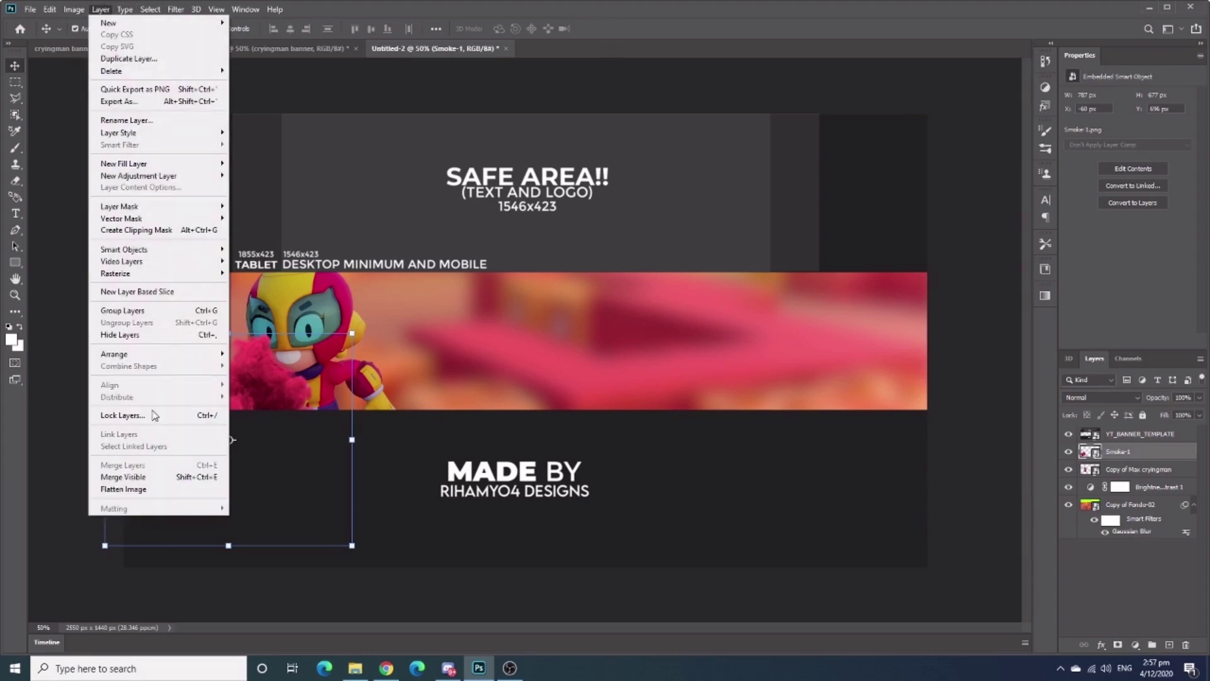
pyautogui.press('Escape')
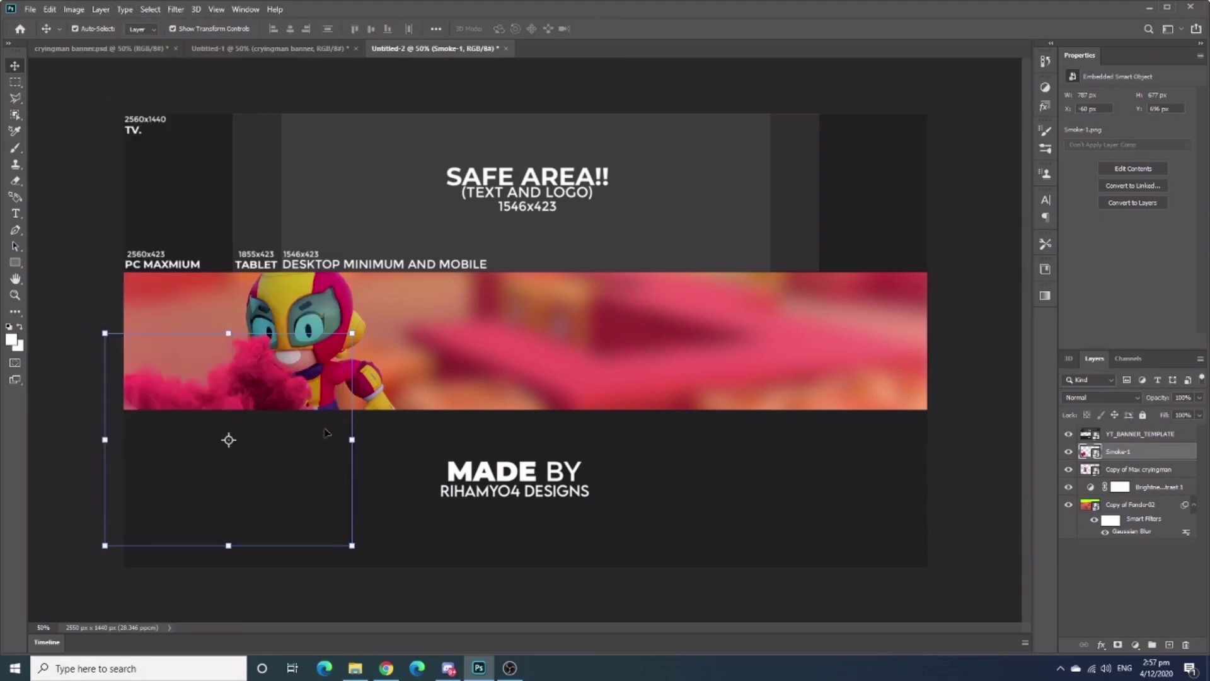
pyautogui.moveTo(352, 545); pyautogui.dragTo(535, 621)
# - Reposition the smoke left and down around Max
pyautogui.click(100, 9)
pyautogui.press('Return')
pyautogui.click(150, 8)
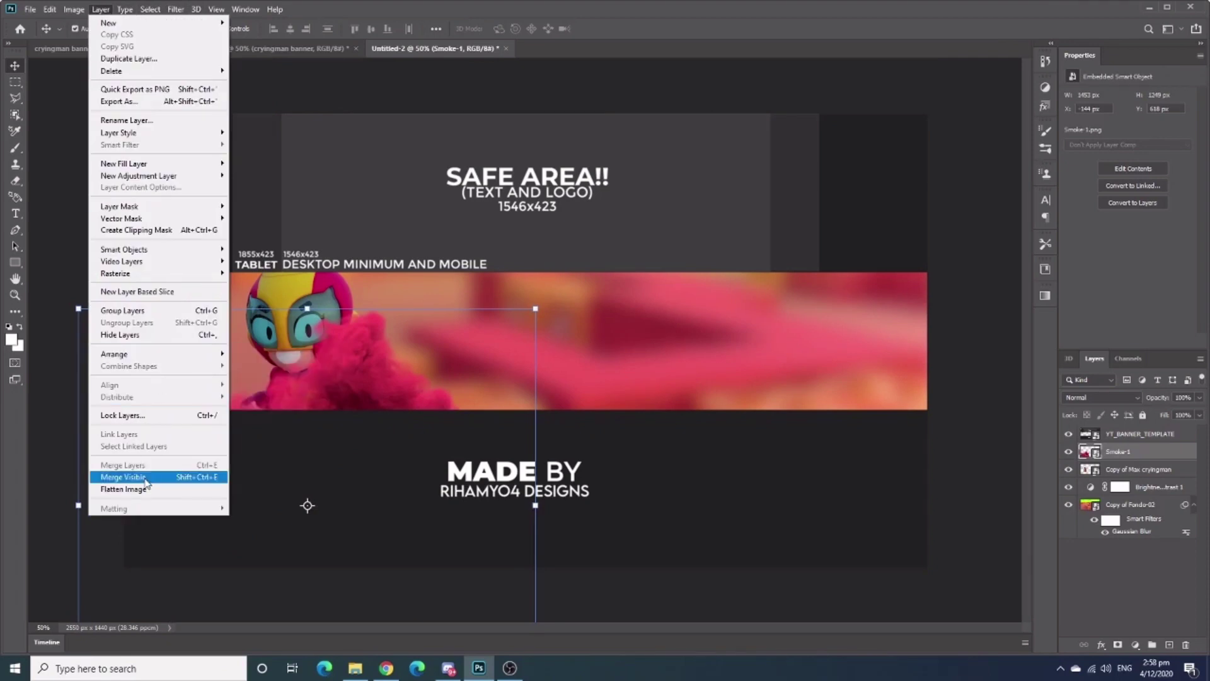
pyautogui.press('Escape')
pyautogui.moveTo(504, 296)
pyautogui.mouseDown()
pyautogui.moveTo(537, 326)
pyautogui.moveTo(691, 312)
pyautogui.mouseUp()
pyautogui.moveTo(441, 347); pyautogui.dragTo(154, 380)
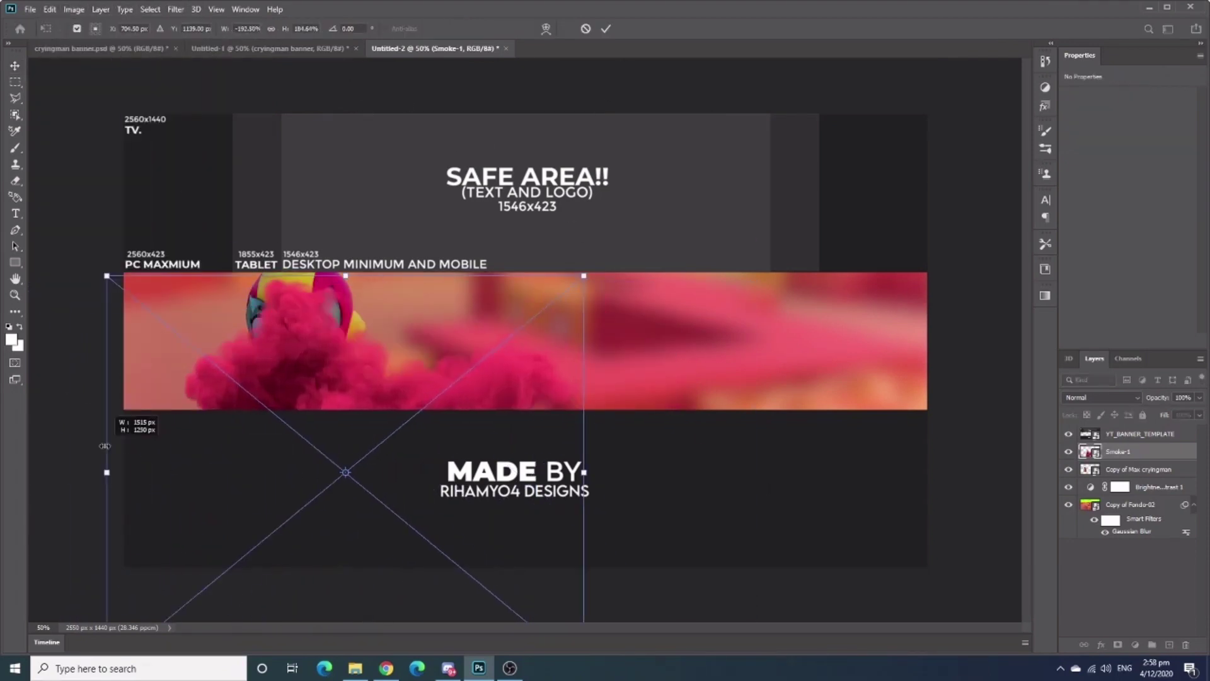
pyautogui.press('Return')
# - Place the Copy of caja heist crate, shrink it and move it right
pyautogui.doubleClick(189, 180)
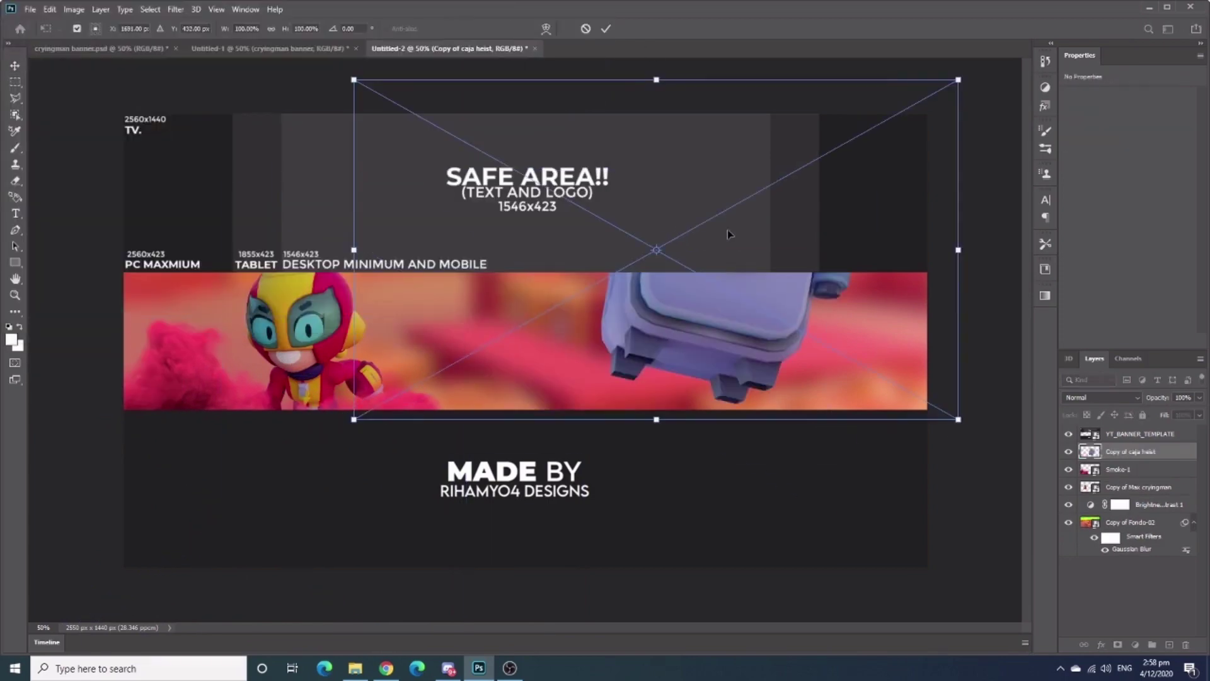
pyautogui.moveTo(750, 330); pyautogui.dragTo(685, 241)
pyautogui.moveTo(837, 324); pyautogui.dragTo(672, 258)
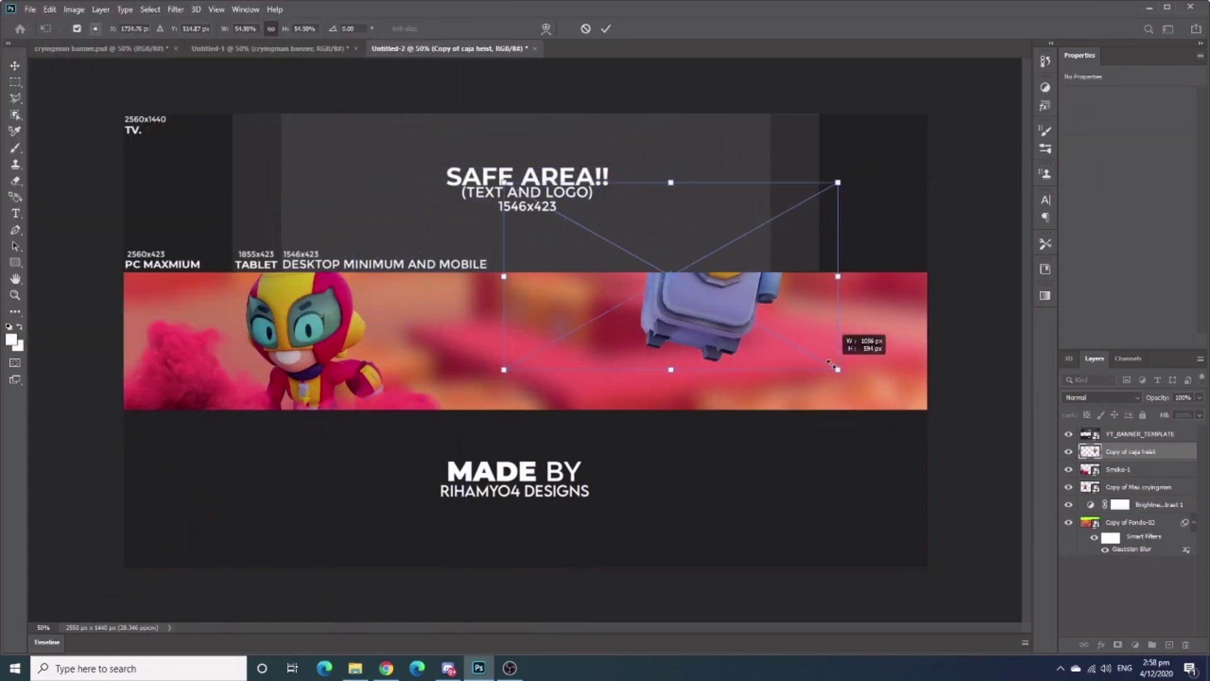
pyautogui.moveTo(567, 189); pyautogui.dragTo(761, 315)
# - Place Copy of caja render (1), shrink it, and layer it below Max
pyautogui.click(30, 9)
pyautogui.click(64, 258)
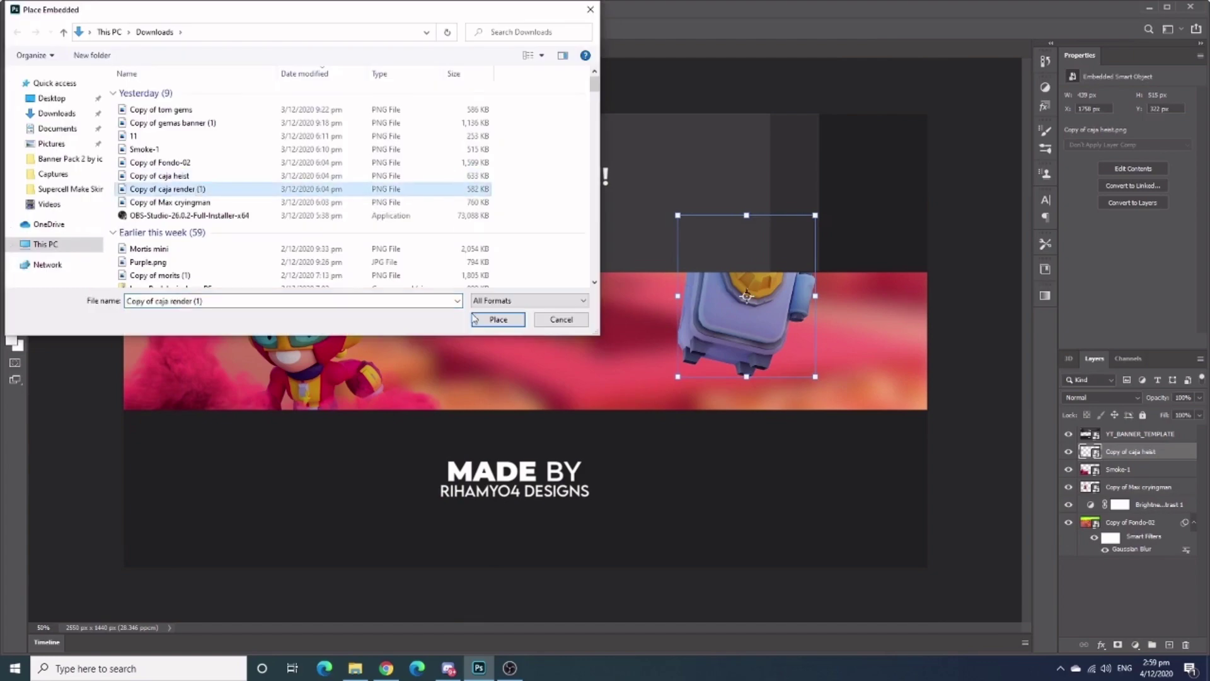
pyautogui.click(489, 389)
pyautogui.moveTo(630, 441)
pyautogui.mouseDown()
pyautogui.moveTo(452, 345)
pyautogui.moveTo(243, 351)
pyautogui.mouseUp()
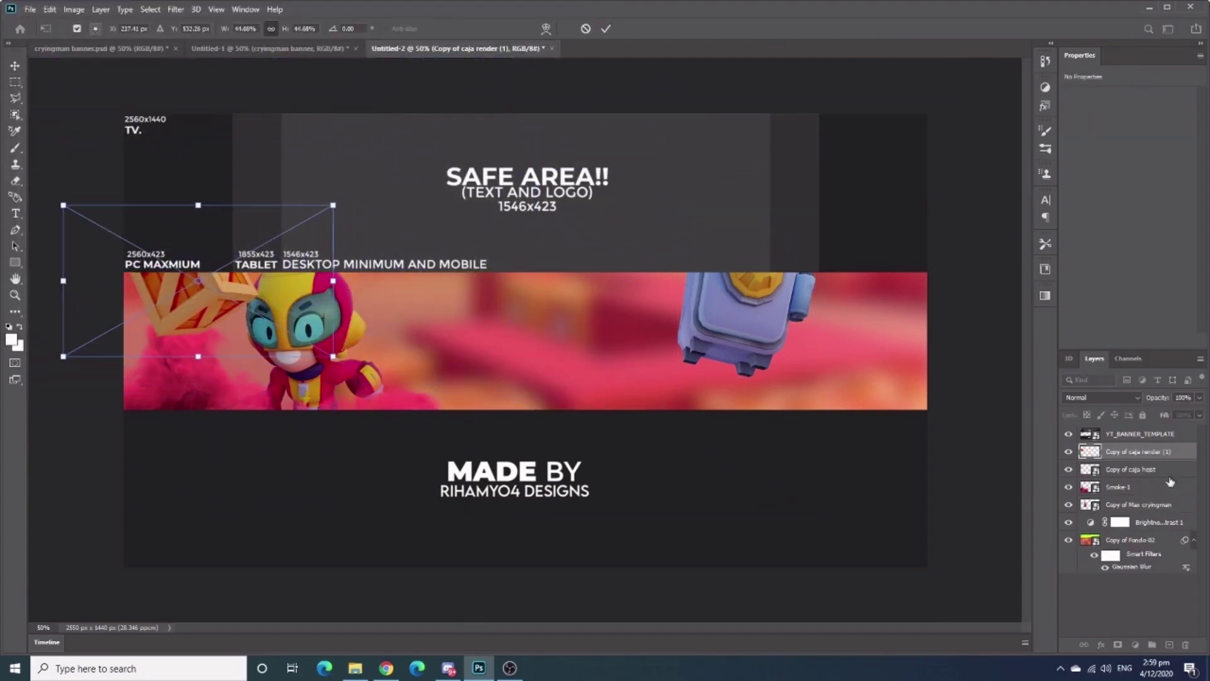
pyautogui.press('Return')
pyautogui.moveTo(1134, 451); pyautogui.dragTo(1135, 512)
pyautogui.moveTo(311, 349); pyautogui.dragTo(353, 350)
pyautogui.moveTo(742, 331); pyautogui.dragTo(760, 351)
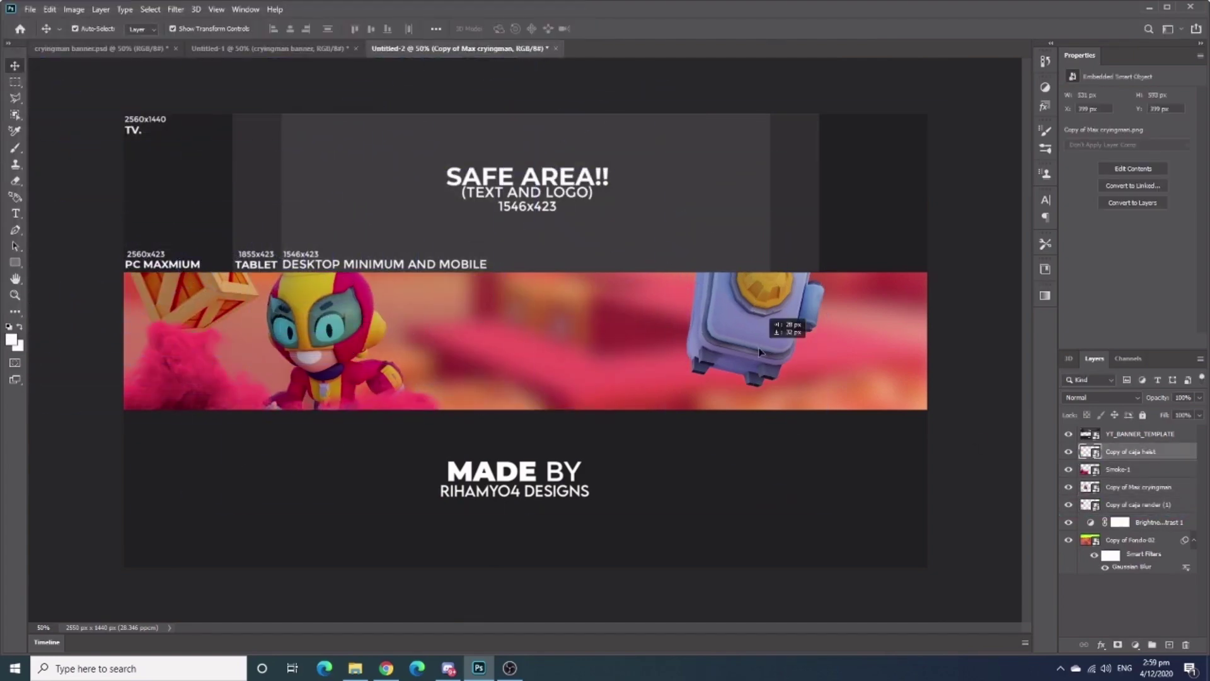
# - Start placing another image from the Desktop folder
pyautogui.click(21, 7)
pyautogui.click(64, 258)
pyautogui.click(51, 98)
pyautogui.scroll(-3, 352, 177)
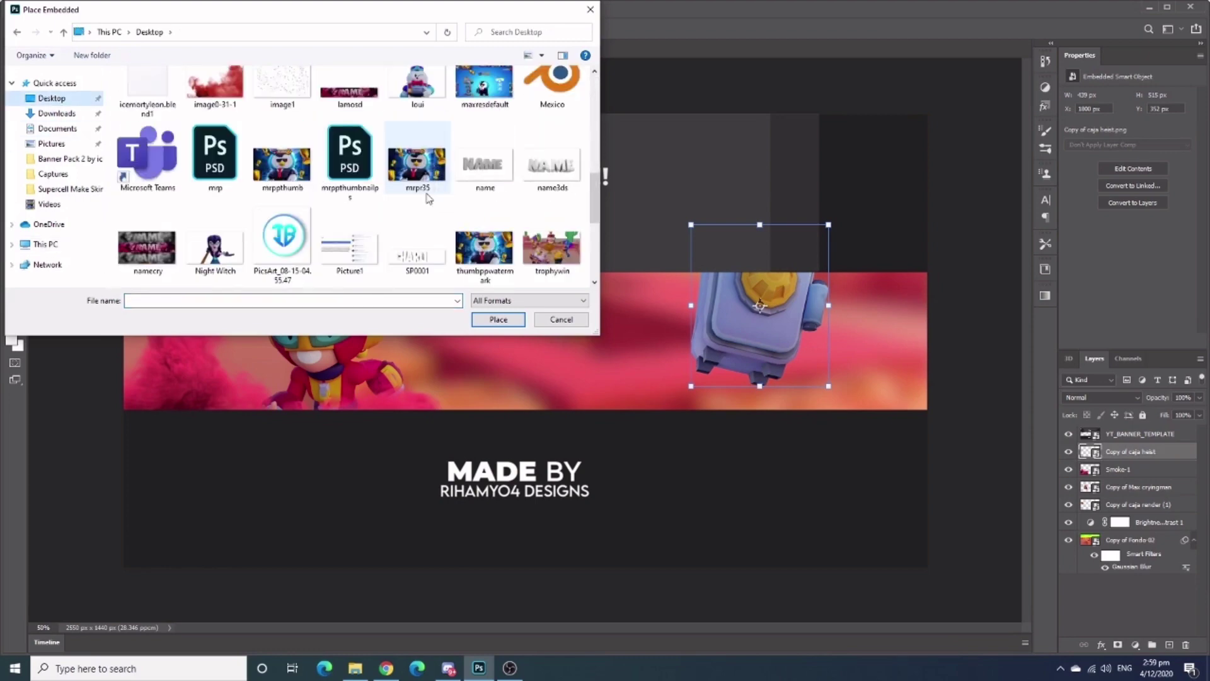
pyautogui.scroll(-2, 353, 177)
# - Enlarge the 3D NAME text across the banner centre, then duplicate Smoke-1 and move the copy right
pyautogui.doubleClick(554, 264)
pyautogui.moveTo(634, 413); pyautogui.dragTo(763, 464)
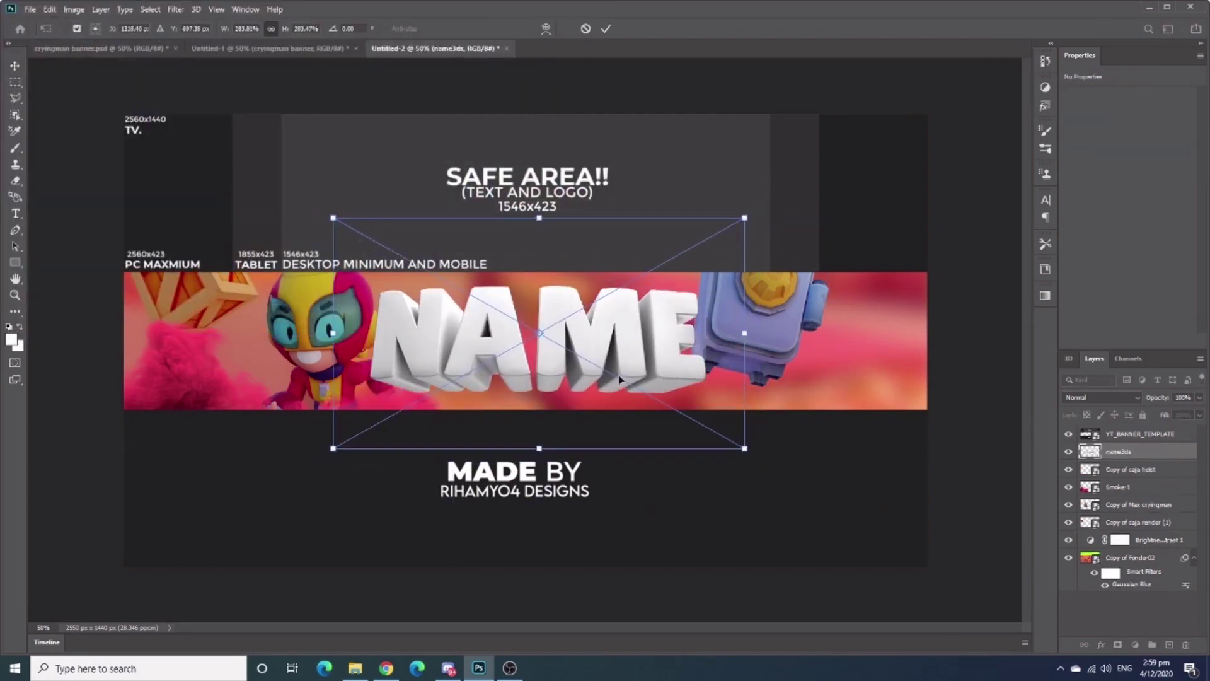
pyautogui.rightClick(1116, 491)
pyautogui.click(980, 144)
pyautogui.press('Return')
pyautogui.moveTo(225, 491); pyautogui.dragTo(560, 472)
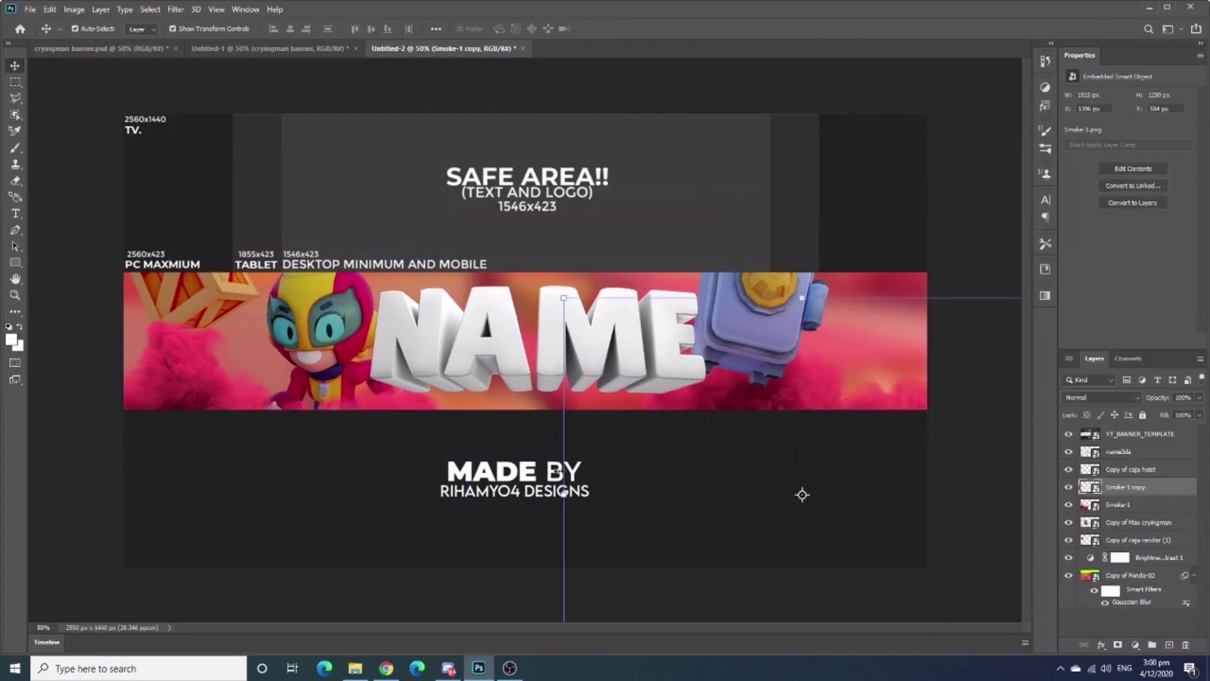
# - Resize the Smoke-1 copy on the right side of the banner
pyautogui.hotkey('ctrl', 't')
pyautogui.press('Return')
pyautogui.hotkey('ctrl', '-')
pyautogui.moveTo(933, 464); pyautogui.dragTo(750, 356)
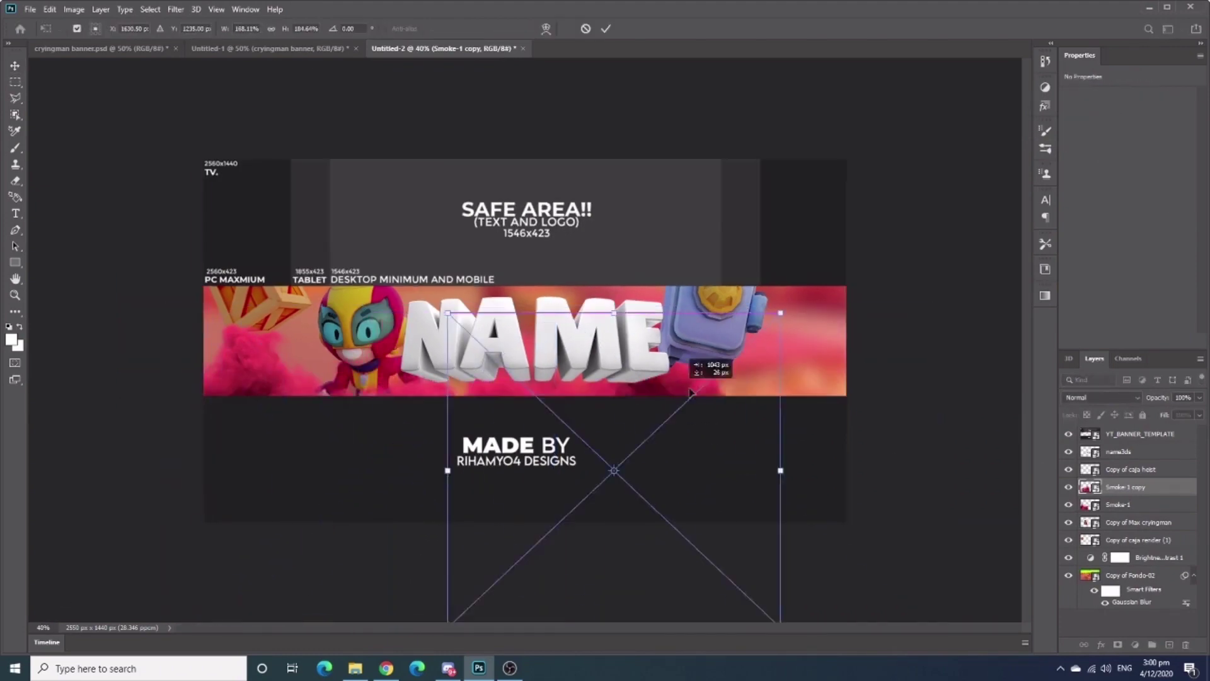
pyautogui.press('Return')
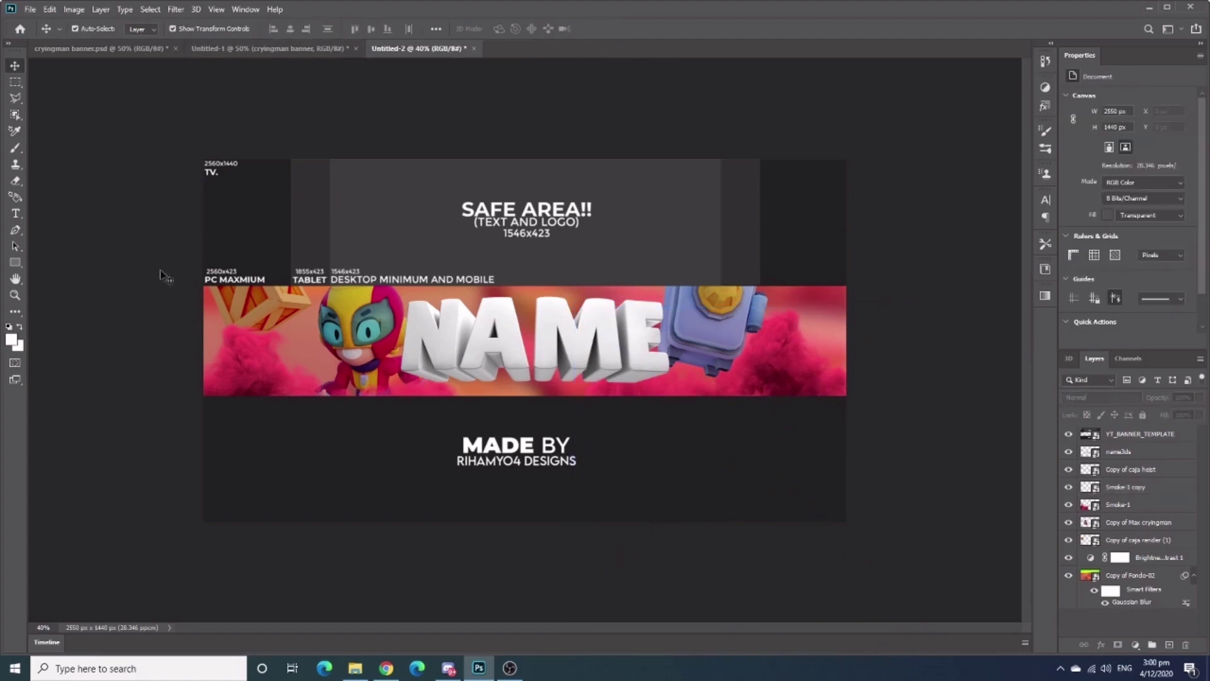
# - Place the Copy of tom gems image, shrunk and moved onto the banner
pyautogui.click(29, 9)
pyautogui.click(82, 261)
pyautogui.doubleClick(211, 103)
pyautogui.moveTo(767, 476); pyautogui.dragTo(485, 317)
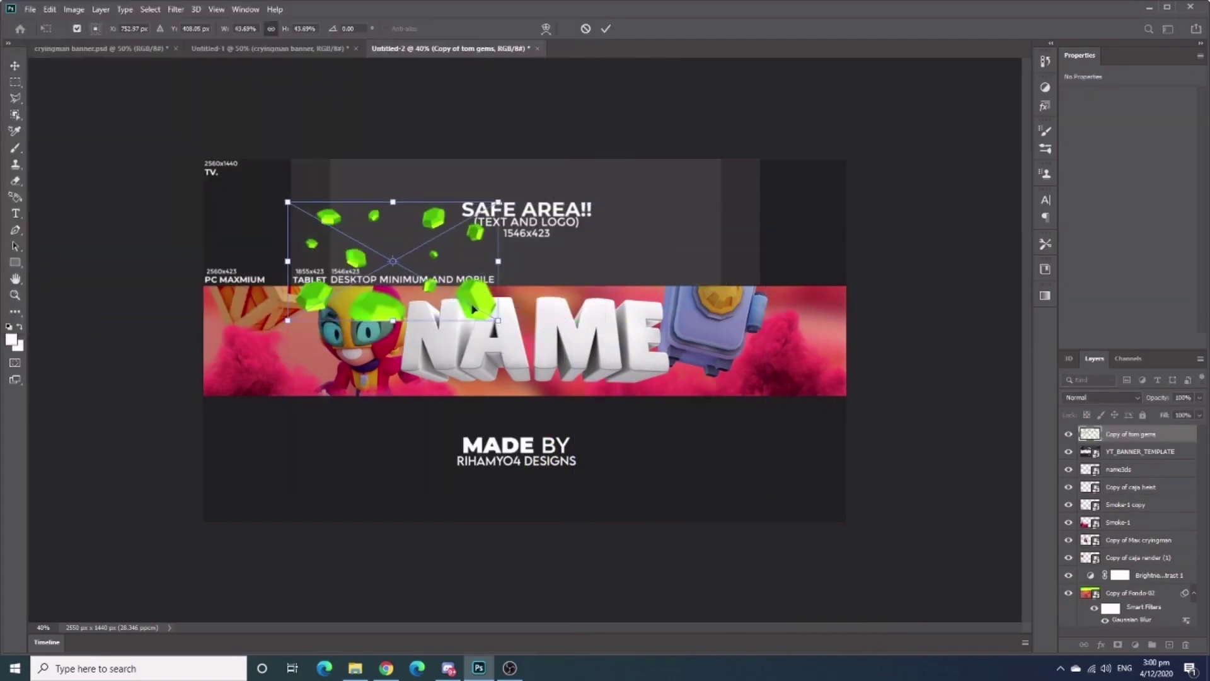
pyautogui.moveTo(384, 261); pyautogui.dragTo(700, 340)
pyautogui.press('Return')
# - Move the gems layer above the smoke copy and enlarge the gems on the right
pyautogui.moveTo(1130, 434); pyautogui.dragTo(1135, 547)
pyautogui.moveTo(1134, 522); pyautogui.dragTo(1141, 499)
pyautogui.hotkey('ctrl', 't')
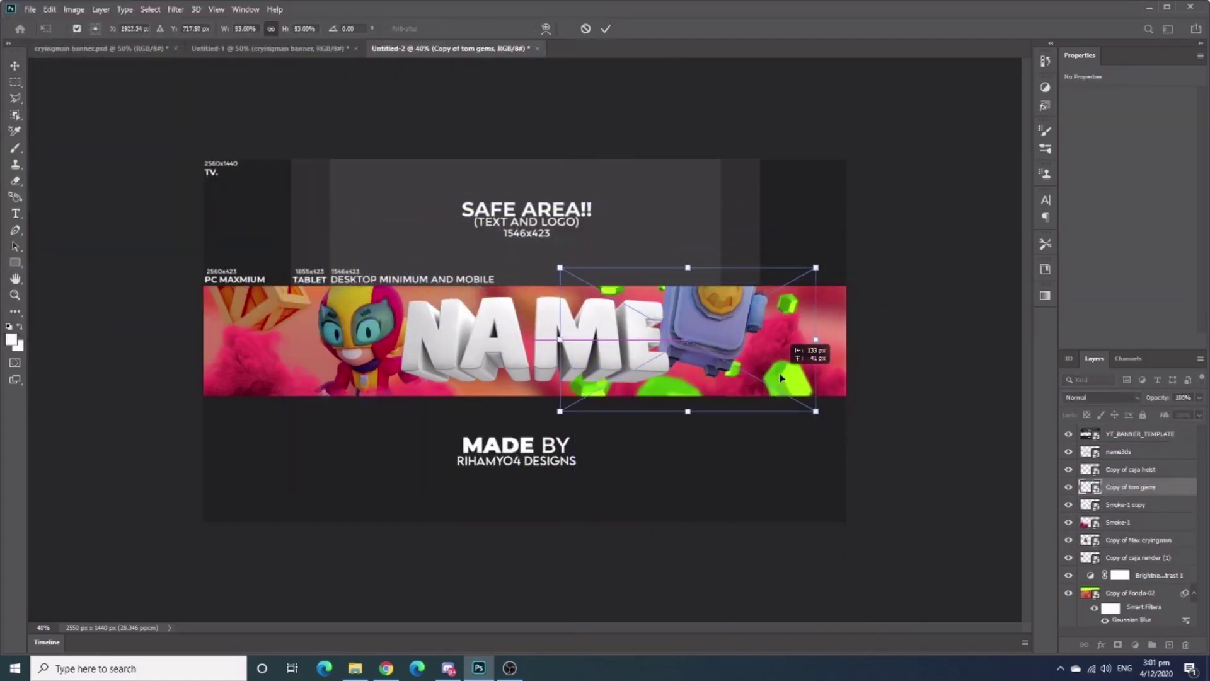
pyautogui.moveTo(755, 359); pyautogui.dragTo(796, 382)
# - Place the image1 picture, rotated, onto the banner
pyautogui.click(605, 28)
pyautogui.click(29, 9)
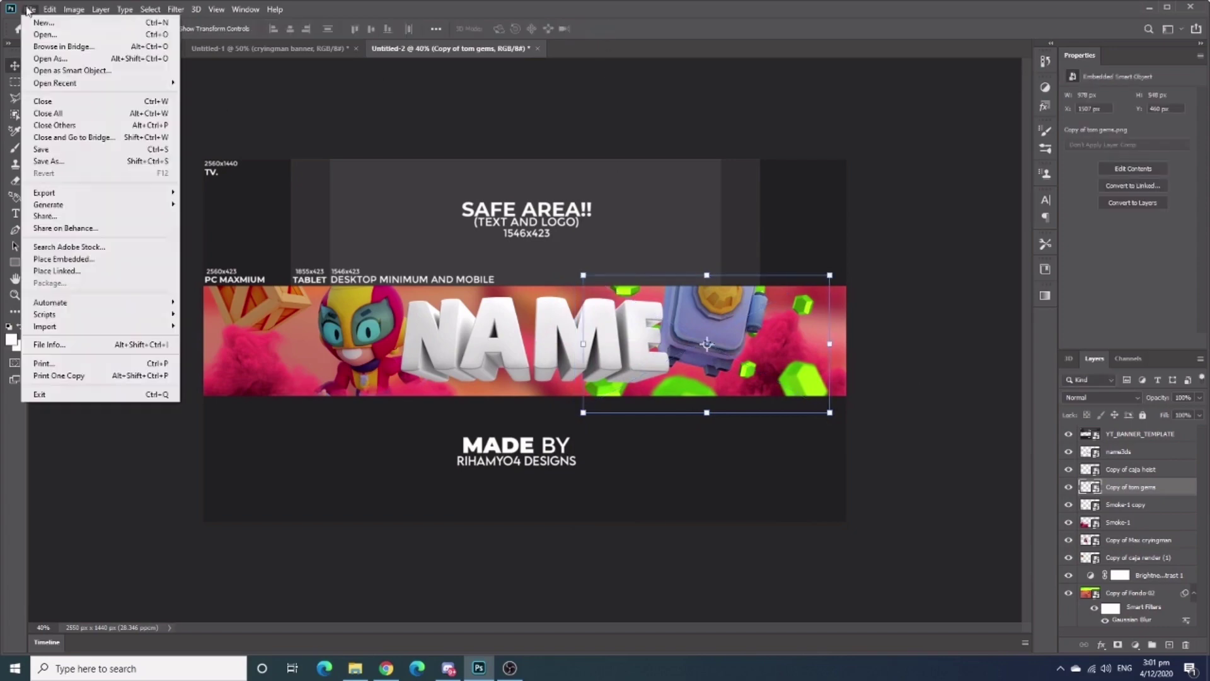
pyautogui.click(82, 261)
pyautogui.scroll(3, 352, 176)
pyautogui.doubleClick(350, 157)
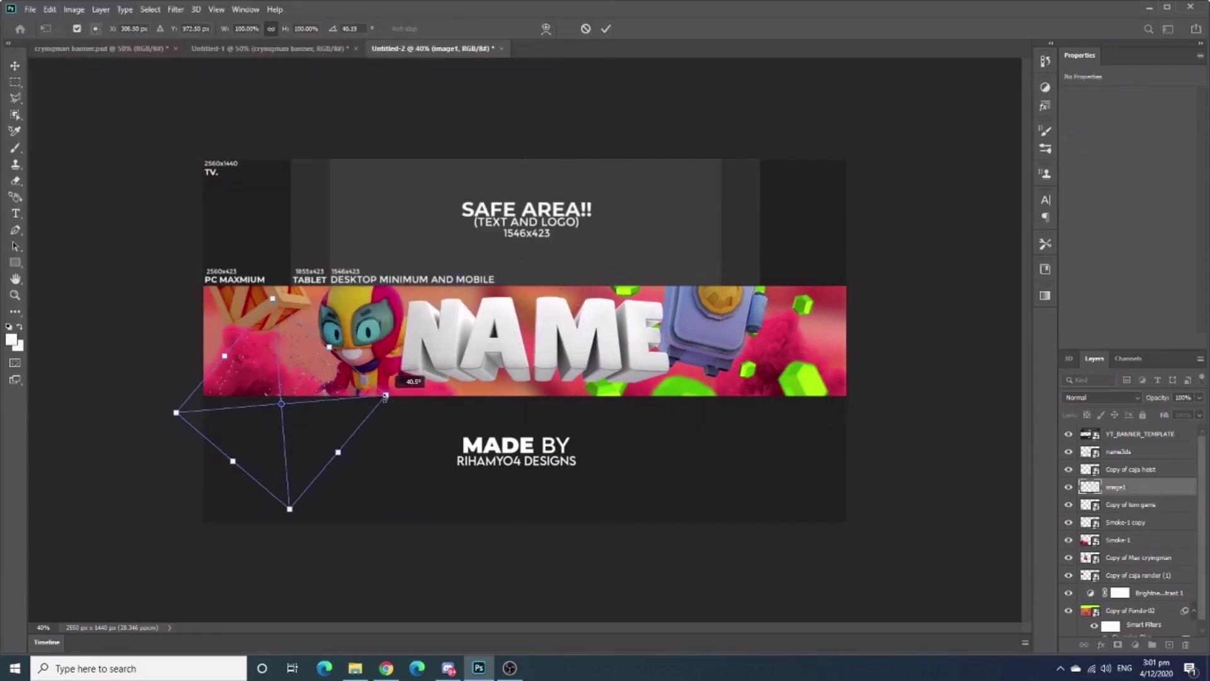
pyautogui.press('Return')
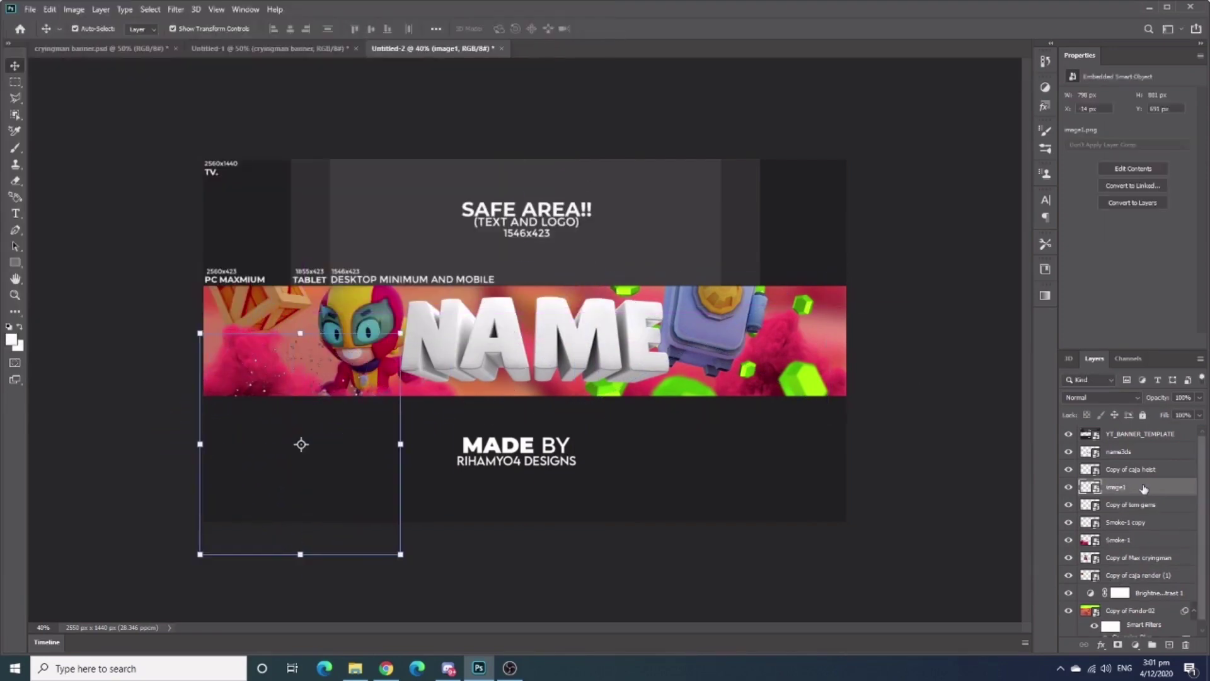
# - Duplicate image1, then scale, rotate and nudge the copy slightly up and right
pyautogui.rightClick(1144, 488)
pyautogui.click(1040, 184)
pyautogui.press('Return')
pyautogui.hotkey('ctrl', 't')
pyautogui.moveTo(400, 333); pyautogui.dragTo(440, 443)
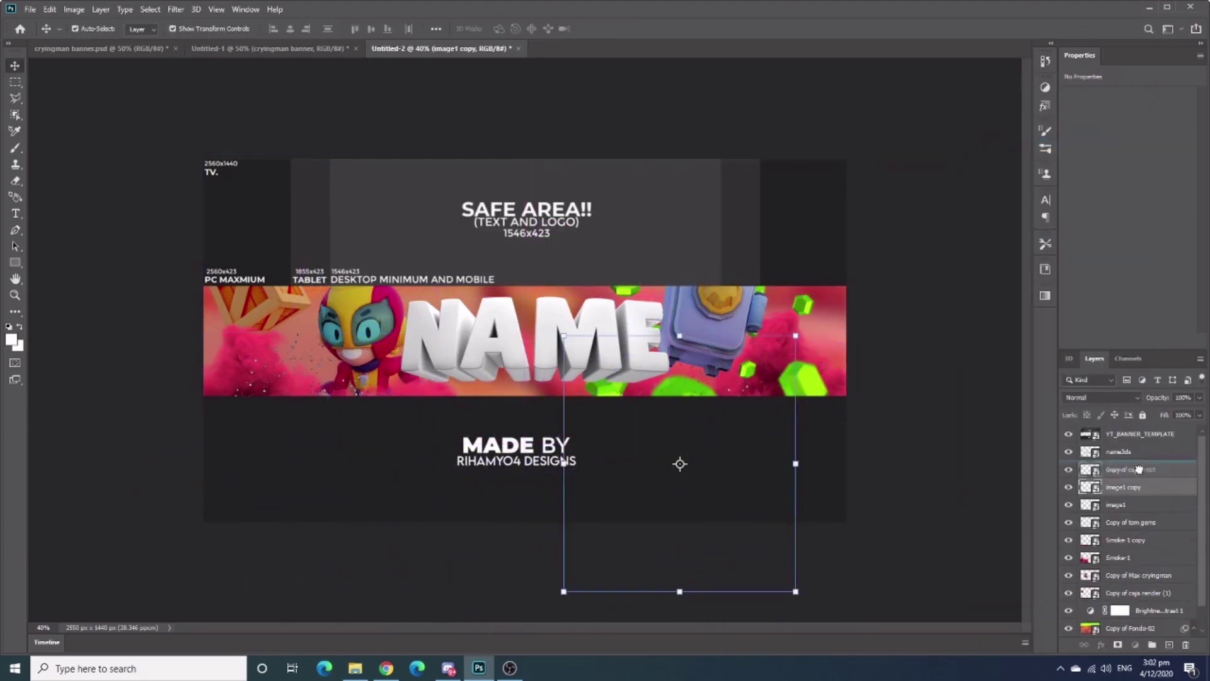
pyautogui.moveTo(792, 462); pyautogui.dragTo(834, 452)
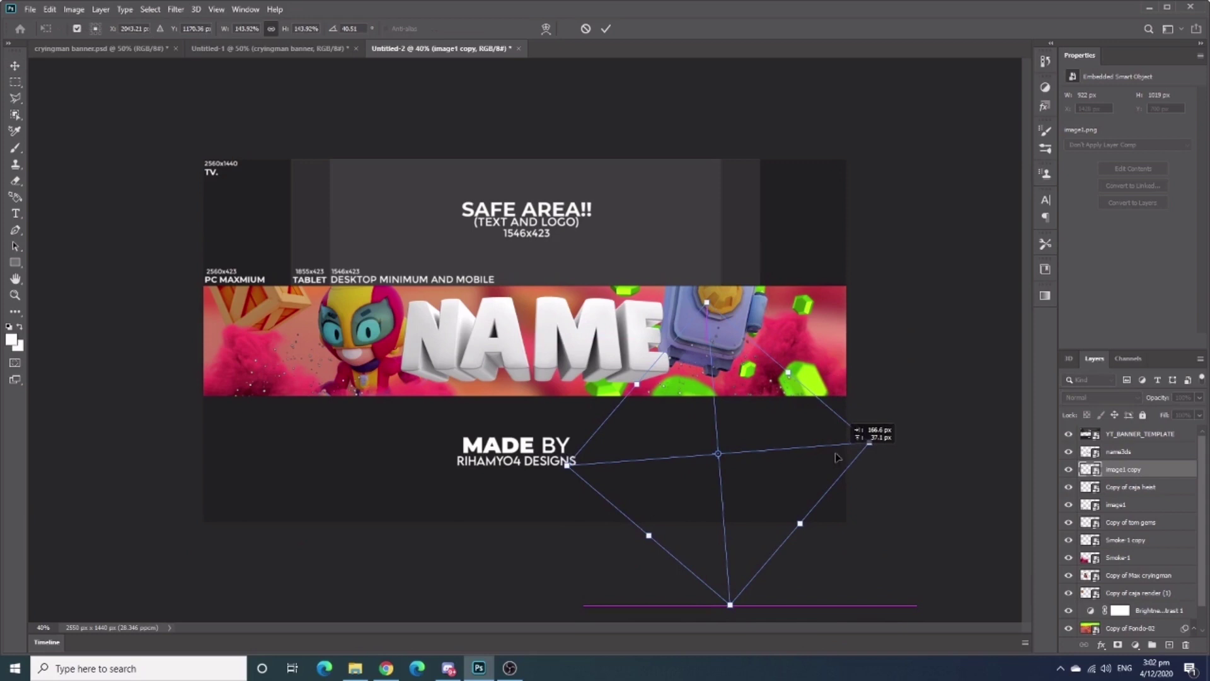
pyautogui.click(606, 28)
pyautogui.click(1119, 451)
# - Add Posterize, Black & White and Brightness/Contrast layers, raising posterize levels and brightness
pyautogui.click(1135, 645)
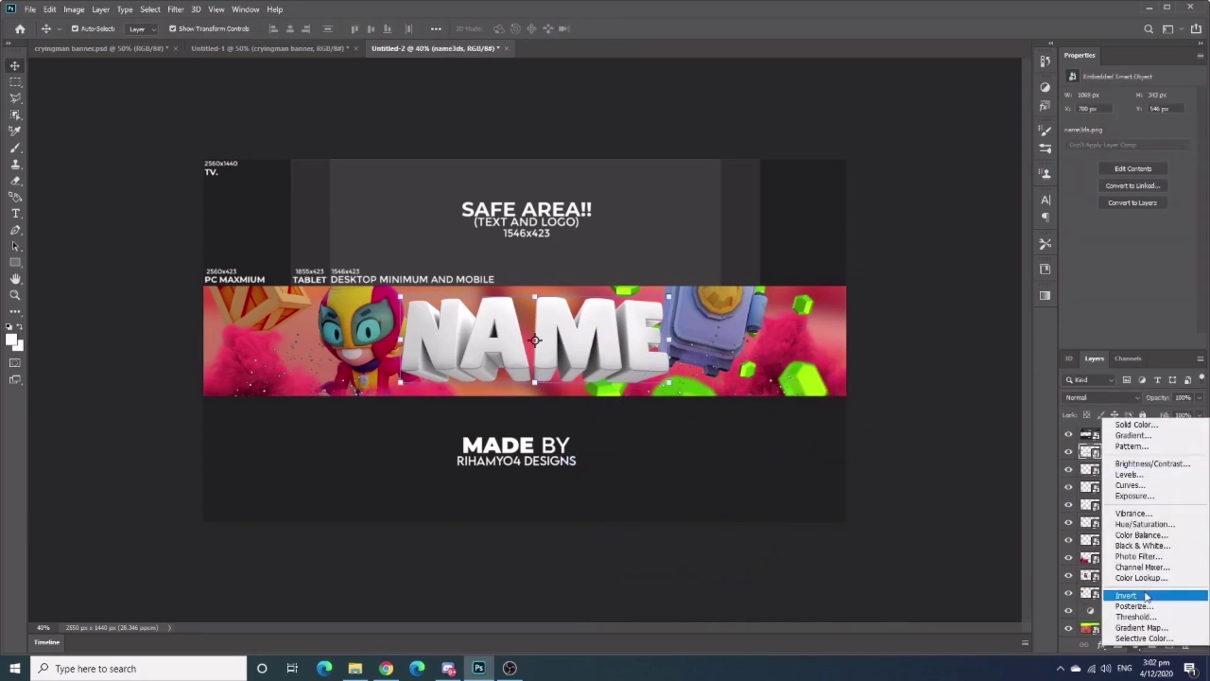
pyautogui.click(1134, 606)
pyautogui.click(1135, 645)
pyautogui.click(1141, 545)
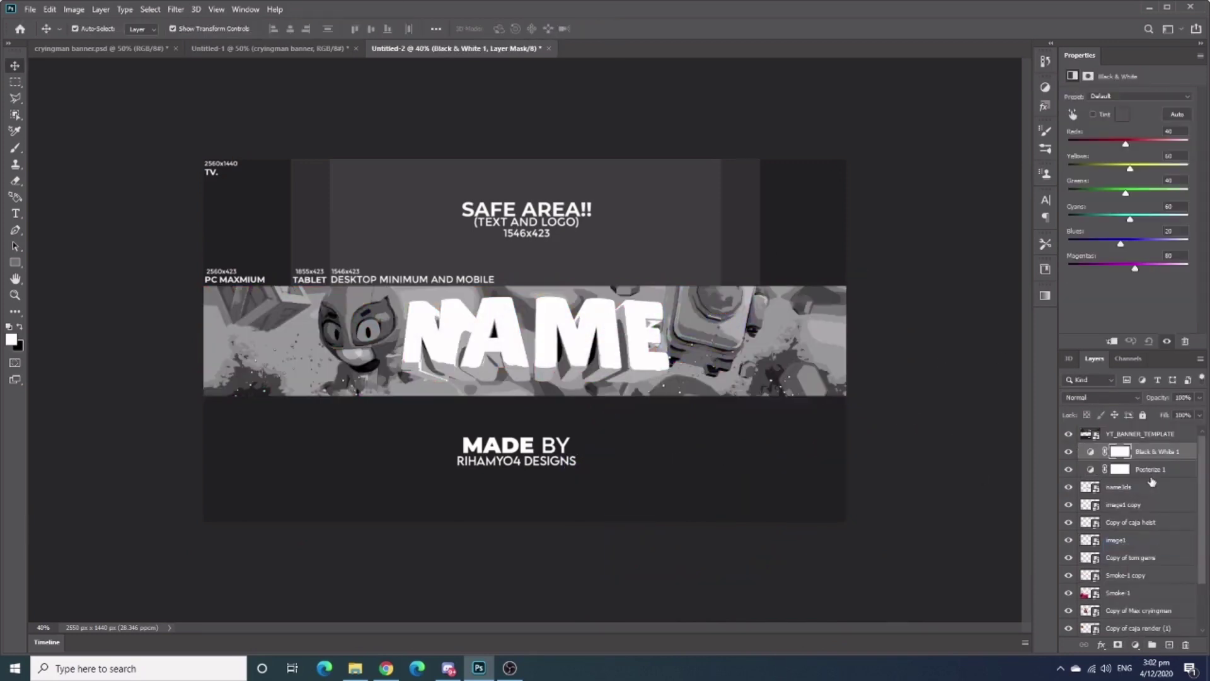
pyautogui.click(1149, 470)
pyautogui.moveTo(1071, 108)
pyautogui.mouseDown()
pyautogui.moveTo(1125, 109)
pyautogui.moveTo(1163, 130)
pyautogui.mouseUp()
pyautogui.click(1135, 645)
pyautogui.click(1128, 413)
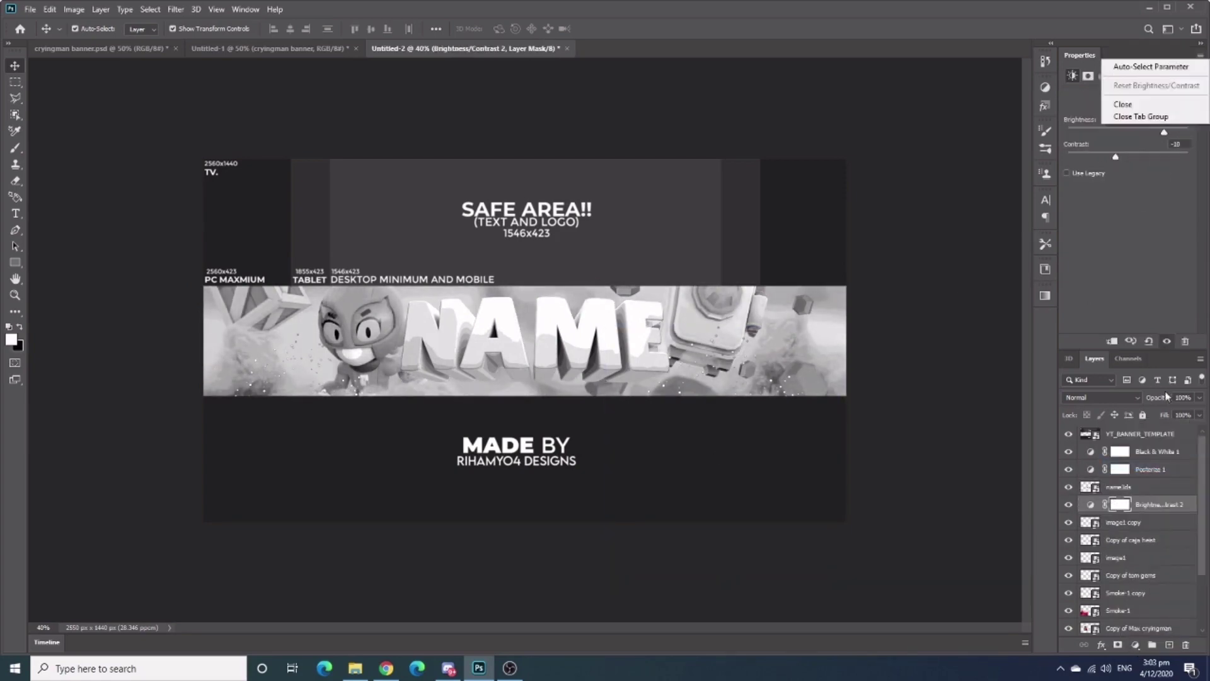
# - Place Purple.png stretched across the banner and set it to Color Burn
pyautogui.click(1141, 434)
pyautogui.doubleClick(162, 263)
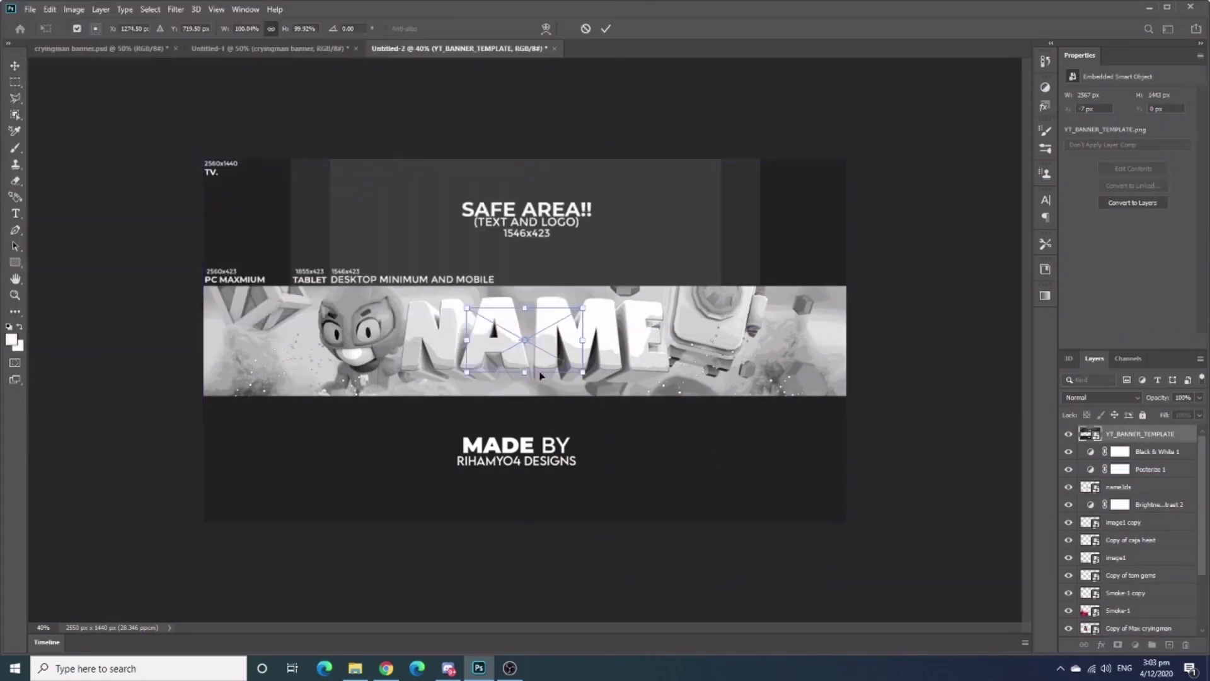
pyautogui.moveTo(489, 478); pyautogui.dragTo(529, 445)
pyautogui.moveTo(529, 211); pyautogui.dragTo(529, 275)
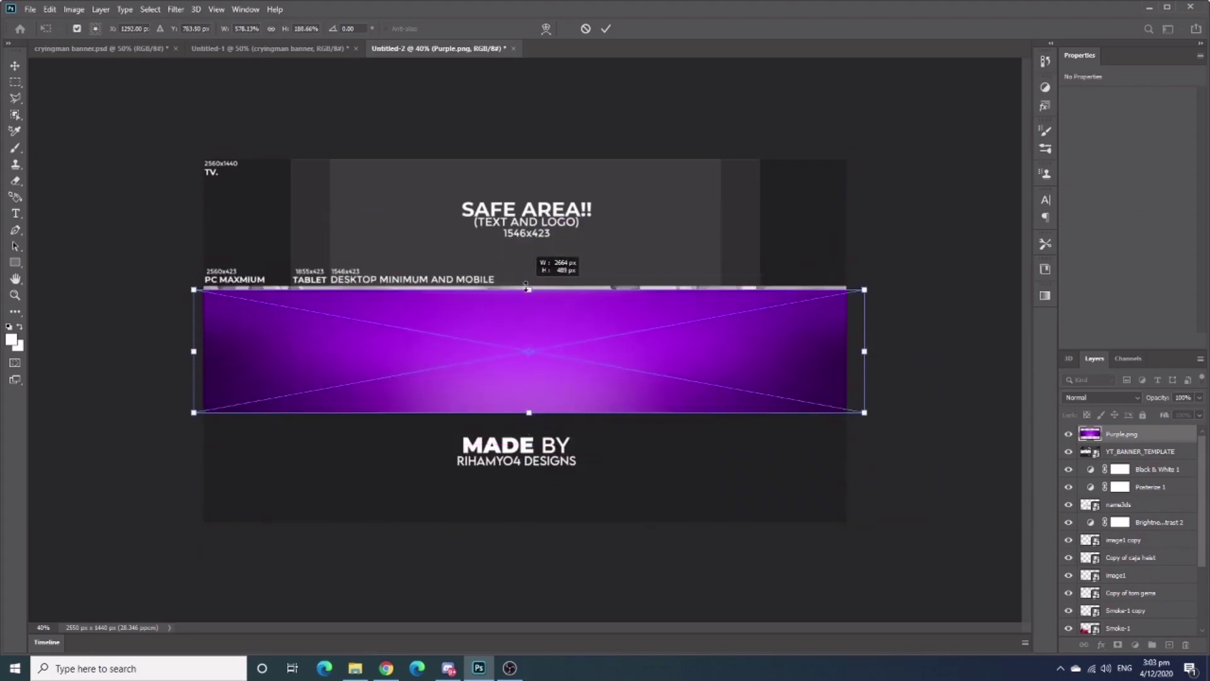
pyautogui.press('Return')
pyautogui.click(1101, 397)
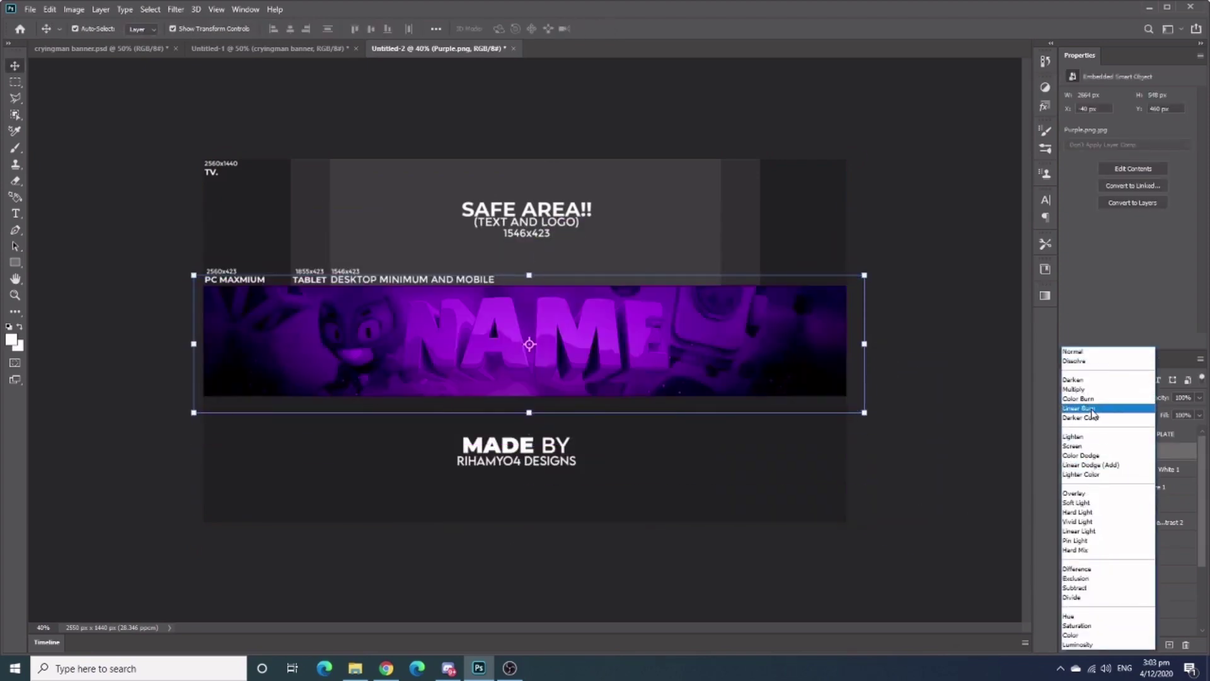
pyautogui.click(1079, 398)
# - Add a Hue/Saturation layer shifting the banner red, and brighten via Brightness/Contrast 2
pyautogui.click(1135, 644)
pyautogui.moveTo(1127, 142); pyautogui.dragTo(1187, 131)
pyautogui.click(1158, 539)
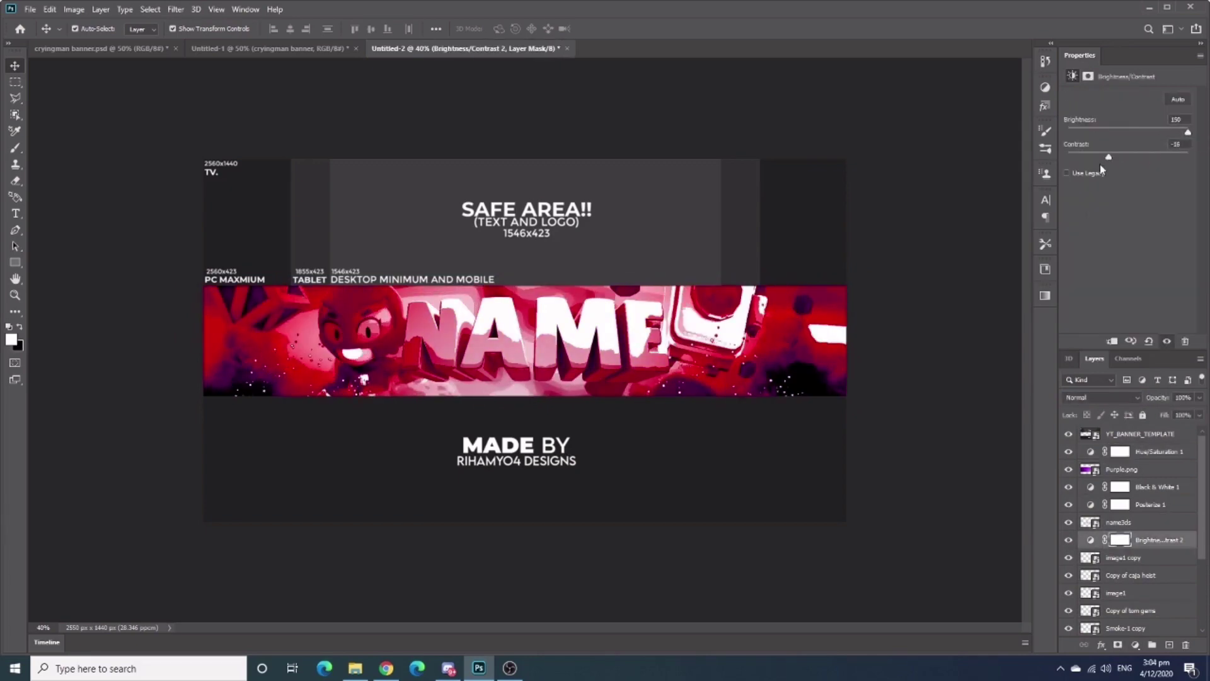
# - Reorder the smoke layers above Brightness/Contrast 2 and turn the grading layers back on
pyautogui.scroll(-1, 1128, 535)
pyautogui.click(1122, 463)
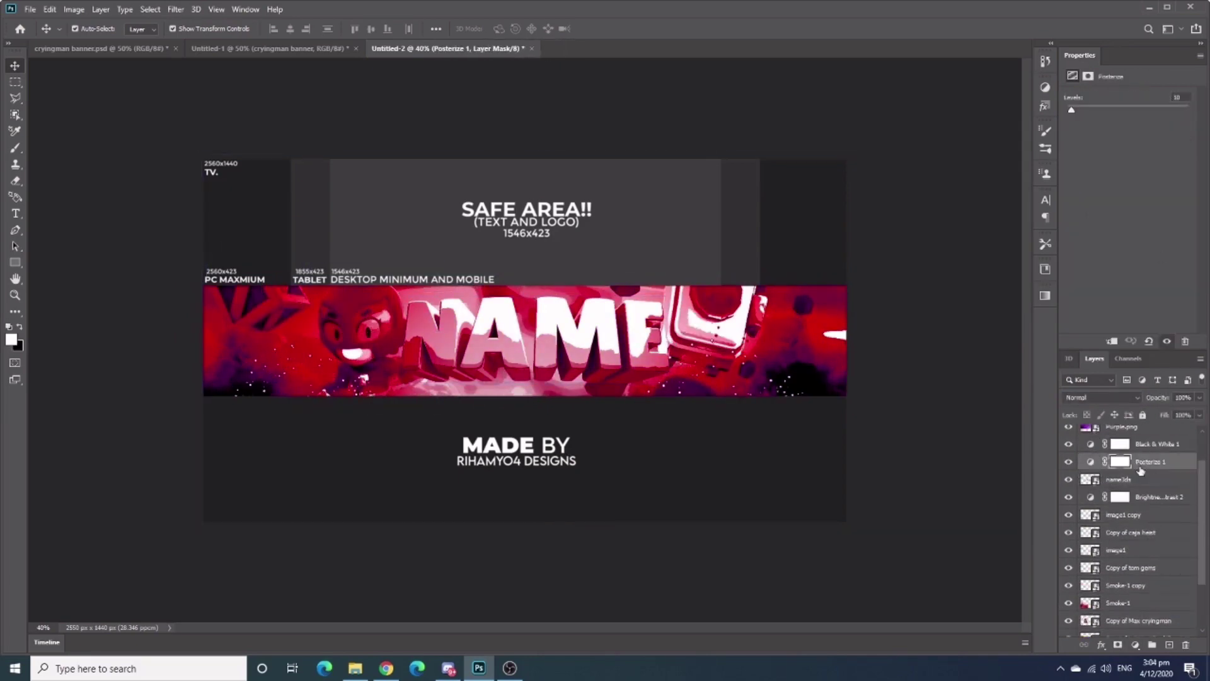
pyautogui.scroll(1, 1123, 470)
pyautogui.click(1157, 461)
pyautogui.moveTo(1068, 427); pyautogui.dragTo(1068, 479)
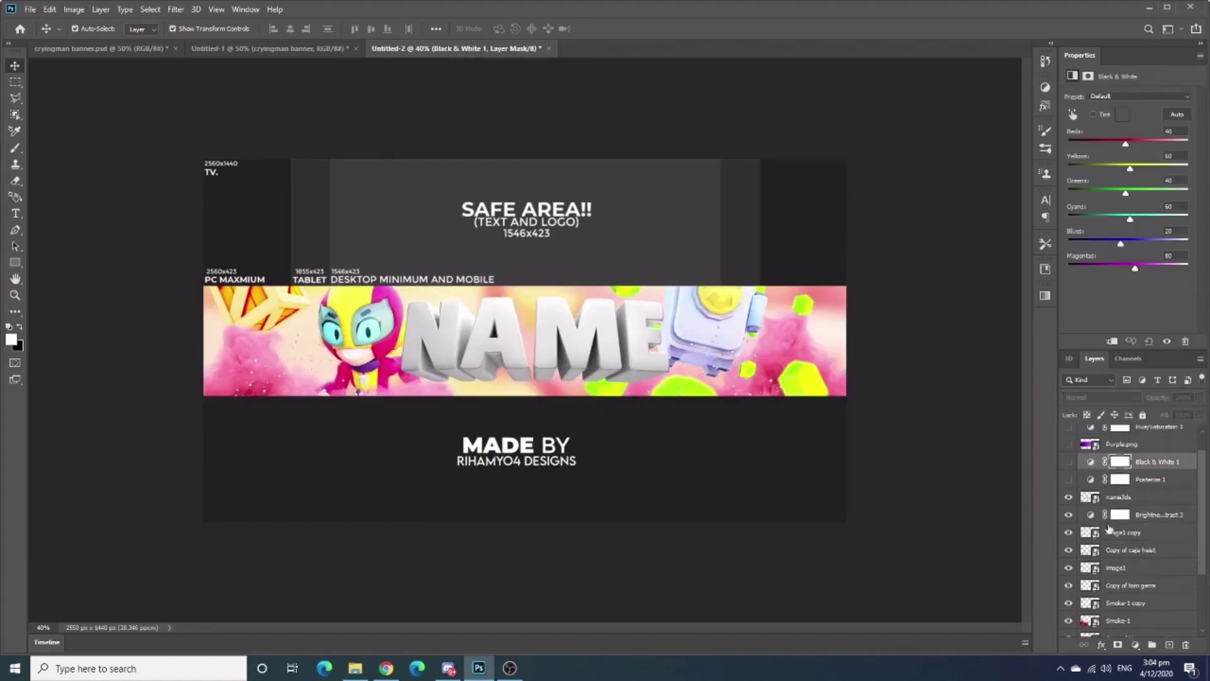
pyautogui.moveTo(1142, 469); pyautogui.dragTo(1142, 472)
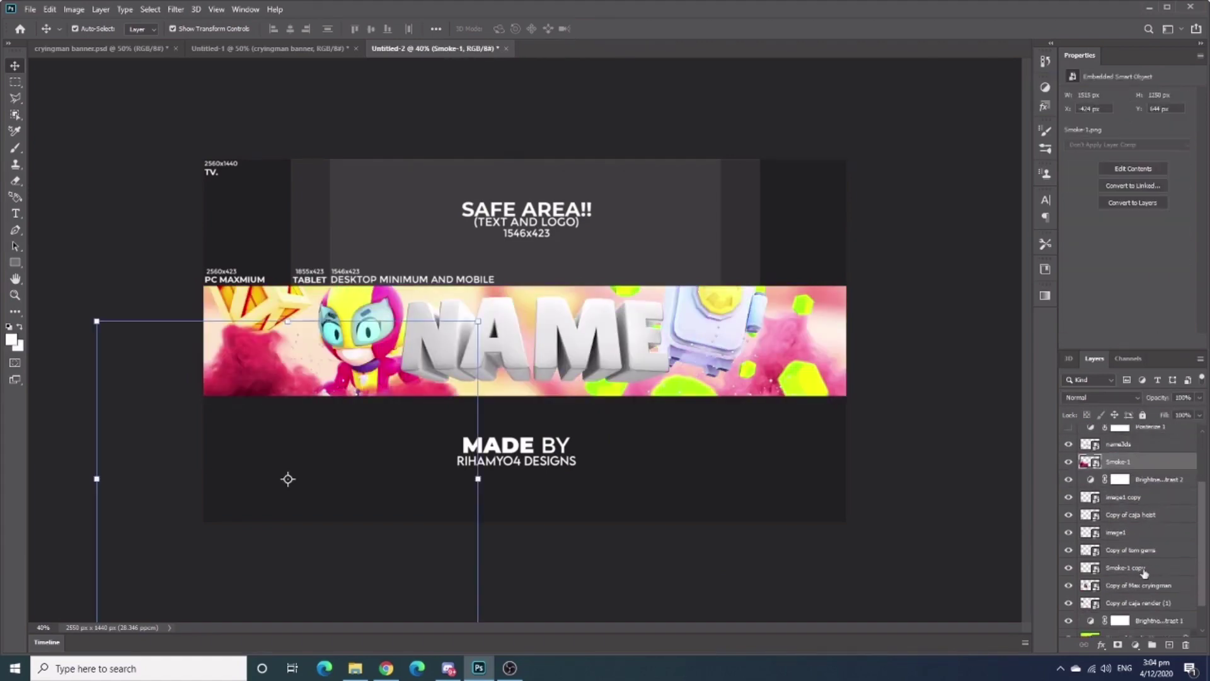
pyautogui.moveTo(1143, 571); pyautogui.dragTo(1143, 469)
pyautogui.moveTo(1071, 466); pyautogui.dragTo(1069, 467)
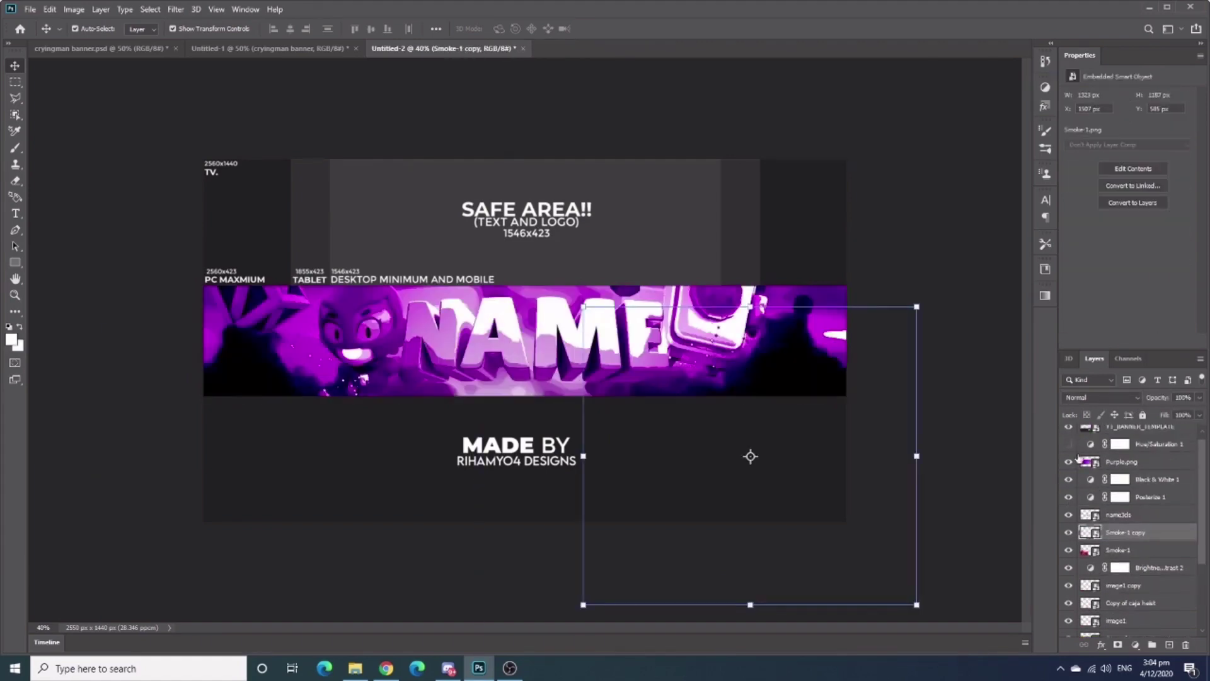
pyautogui.click(1068, 443)
# - Adjust the Black & White 1 colour mix
pyautogui.click(1120, 479)
pyautogui.moveTo(1135, 169)
pyautogui.mouseDown()
pyautogui.moveTo(1119, 177)
pyautogui.moveTo(1132, 169)
pyautogui.moveTo(1132, 197)
pyautogui.moveTo(1137, 170)
pyautogui.mouseUp()
pyautogui.click(1151, 512)
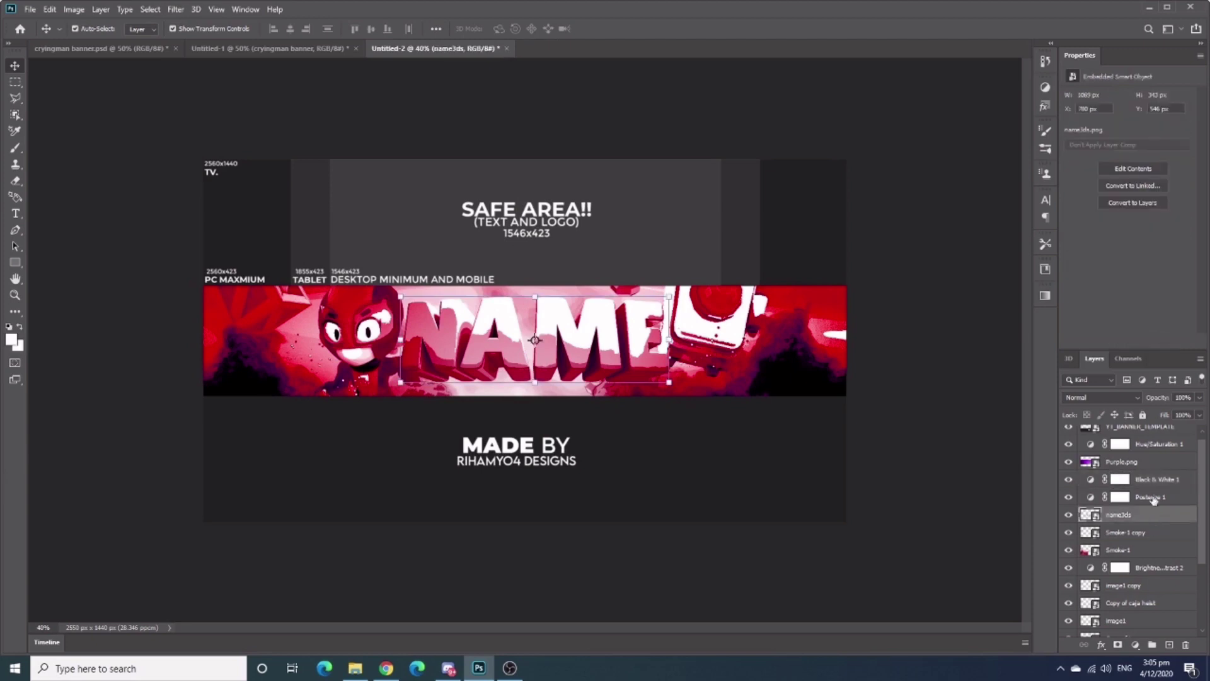
pyautogui.click(1157, 532)
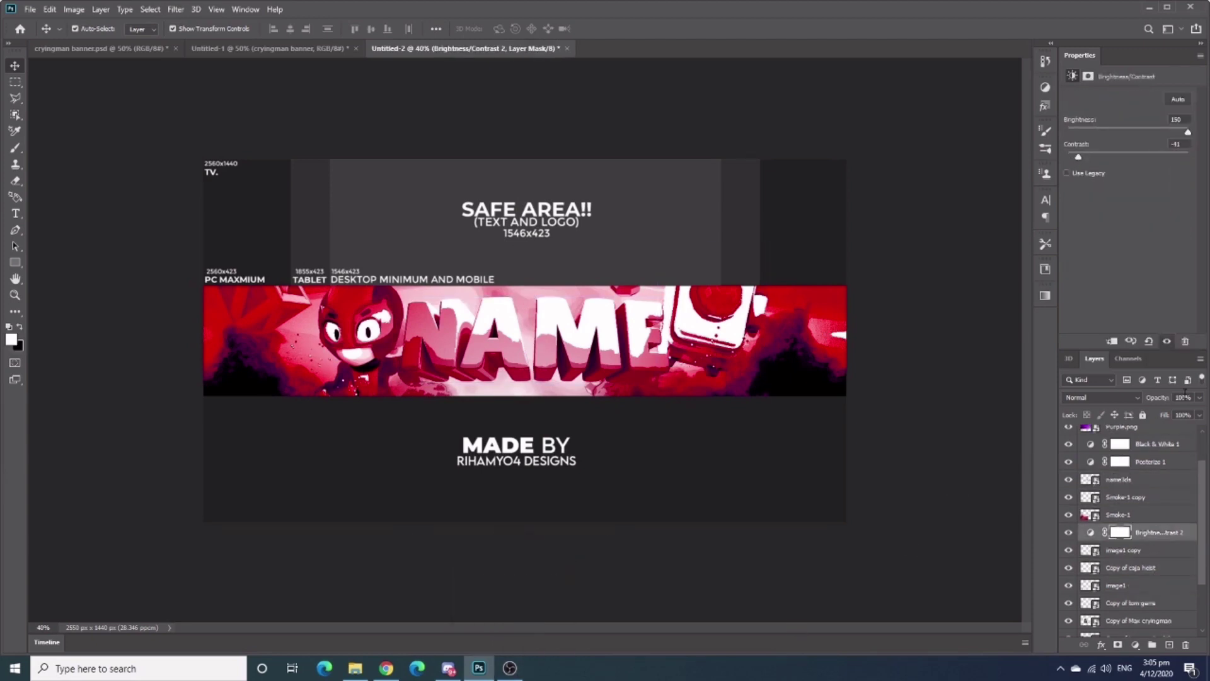
pyautogui.click(1131, 567)
# - Add a Brightness/Contrast layer clipped to Copy of caja heist, darkened to -37
pyautogui.click(1135, 644)
pyautogui.click(1128, 467)
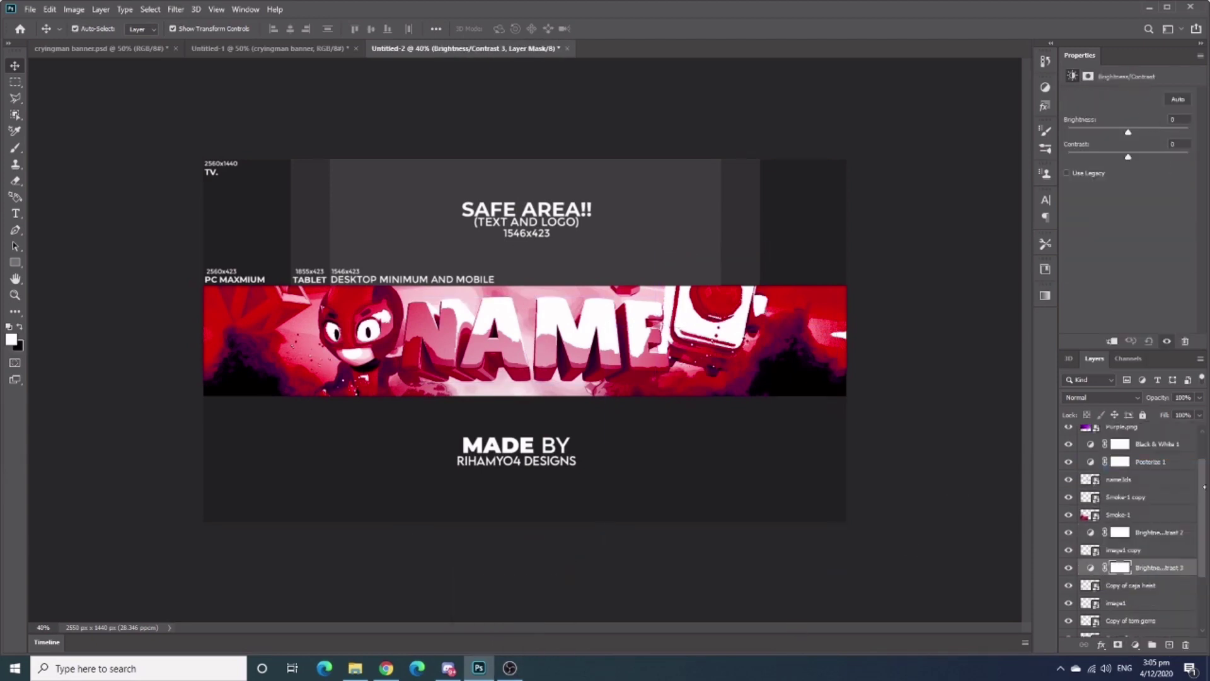
pyautogui.rightClick(1159, 567)
pyautogui.click(1107, 269)
pyautogui.moveTo(1128, 131)
pyautogui.mouseDown()
pyautogui.moveTo(1113, 133)
pyautogui.moveTo(1135, 146)
pyautogui.mouseUp()
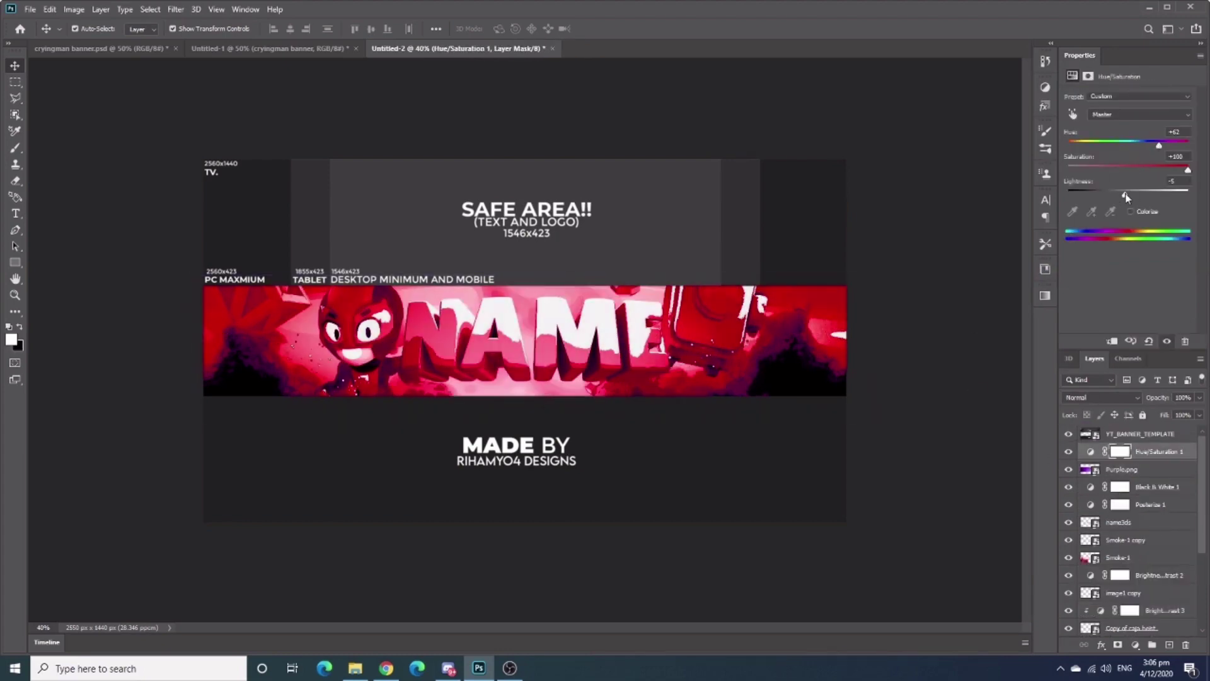
# - Push the hue further red and delete Brightness/Contrast 3 and the Smoke-1 copy
pyautogui.click(1151, 504)
pyautogui.moveTo(1084, 109); pyautogui.dragTo(1095, 112)
pyautogui.click(1150, 577)
pyautogui.press('Delete')
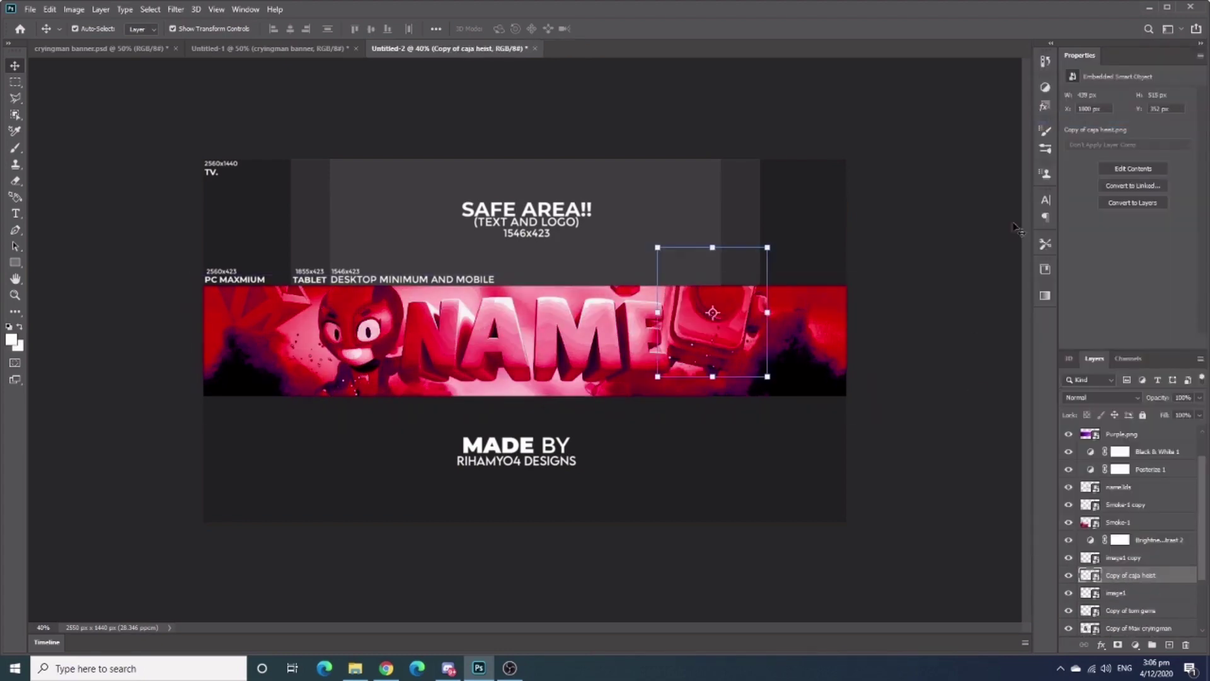
pyautogui.moveTo(1131, 517); pyautogui.dragTo(1126, 536)
pyautogui.press('Delete')
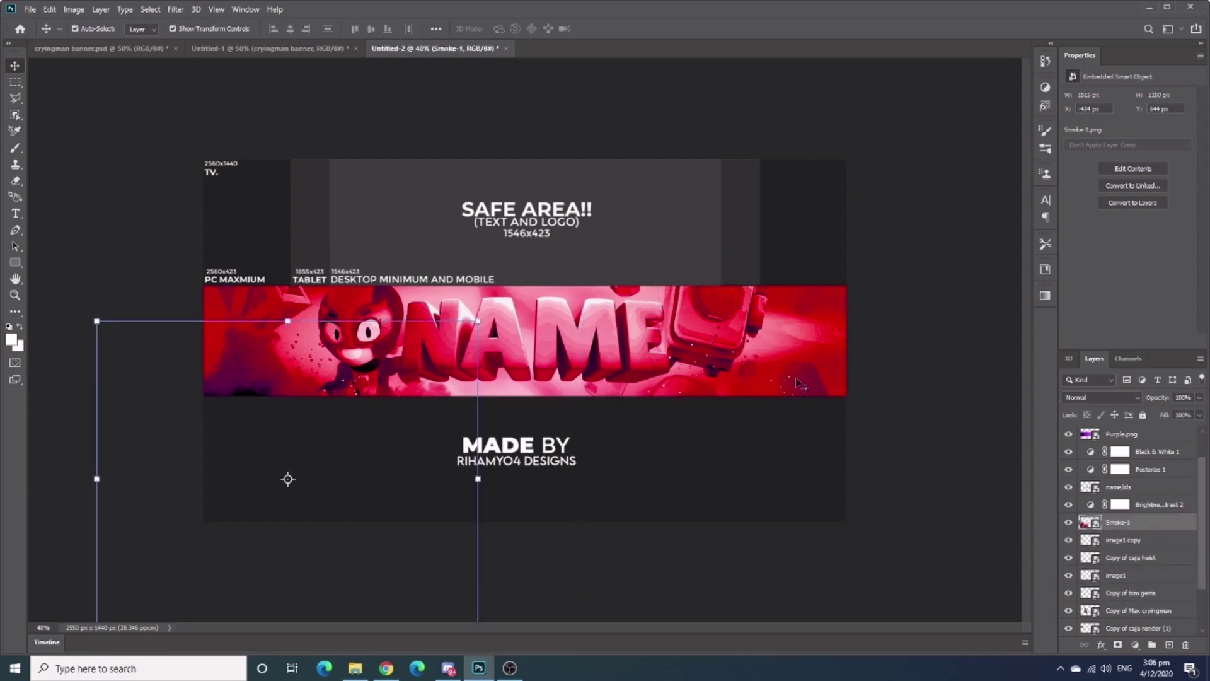
# - Stretch the Purple.png overlay taller and wider to cover the banner
pyautogui.click(1151, 576)
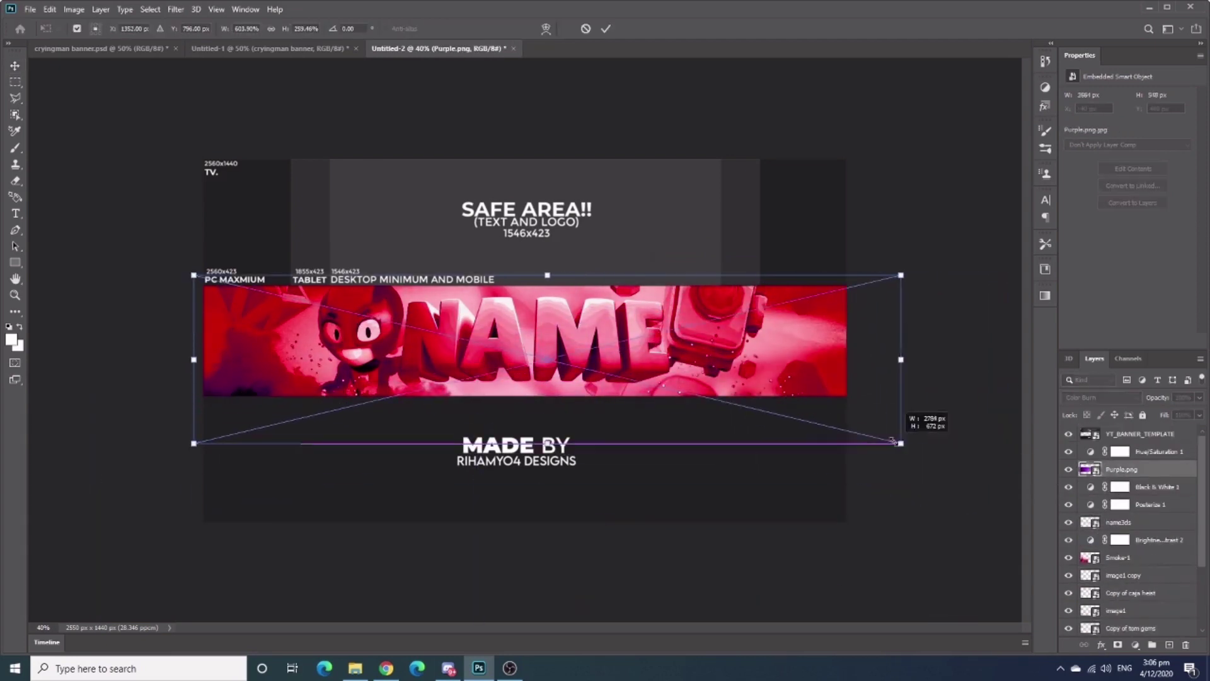
pyautogui.moveTo(905, 413); pyautogui.dragTo(876, 396)
pyautogui.moveTo(533, 396); pyautogui.dragTo(820, 351)
pyautogui.moveTo(245, 333); pyautogui.dragTo(201, 335)
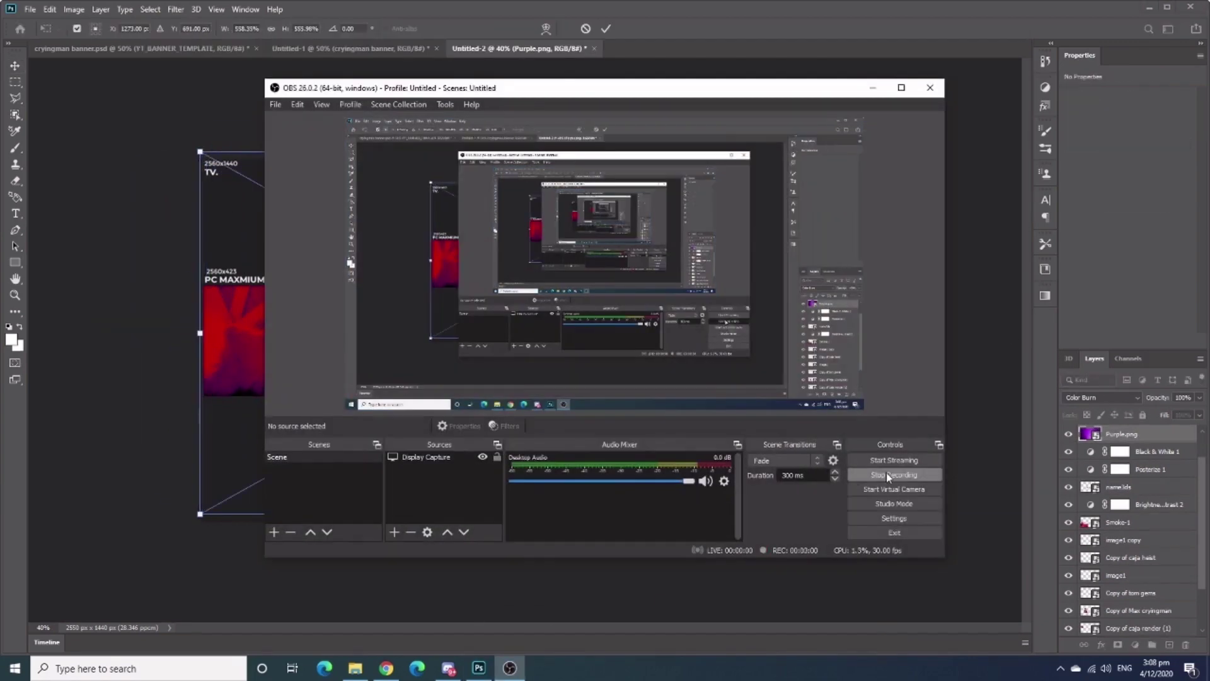
pyautogui.scroll(-5, 1135, 535)
# - Add Layer 1 with a dark gradient across the banner at 38% opacity
pyautogui.click(1149, 587)
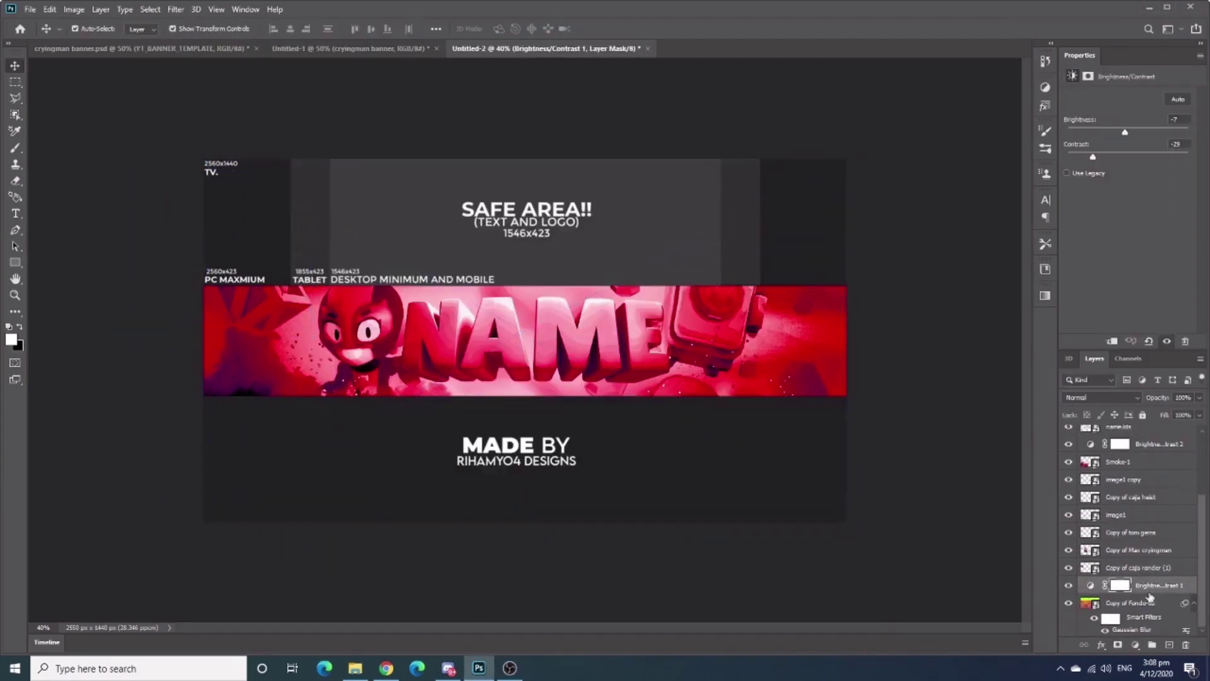
pyautogui.click(1172, 646)
pyautogui.click(16, 311)
pyautogui.click(38, 390)
pyautogui.moveTo(819, 340); pyautogui.dragTo(442, 340)
pyautogui.click(1102, 397)
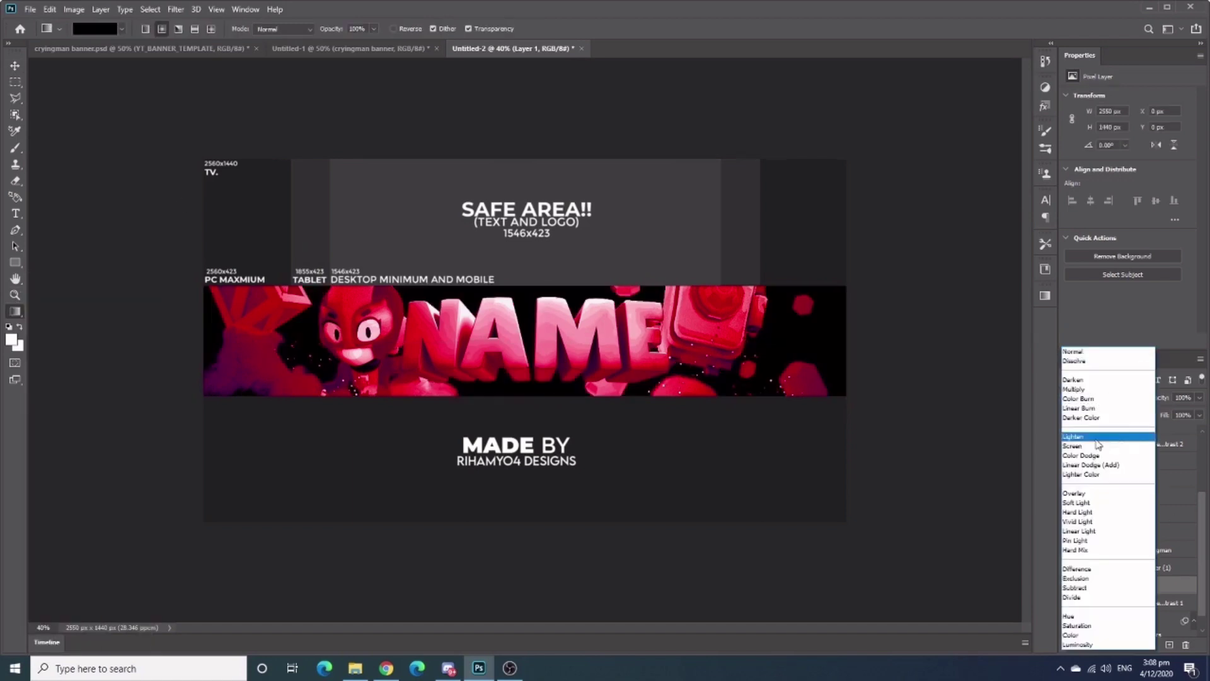
pyautogui.press('Escape')
pyautogui.click(1199, 397)
pyautogui.moveTo(1201, 411)
pyautogui.mouseDown()
pyautogui.moveTo(1161, 413)
pyautogui.moveTo(1184, 418)
pyautogui.mouseUp()
# - Shift Hue/Saturation 1 toward a warmer red, near +85 hue
pyautogui.click(1151, 464)
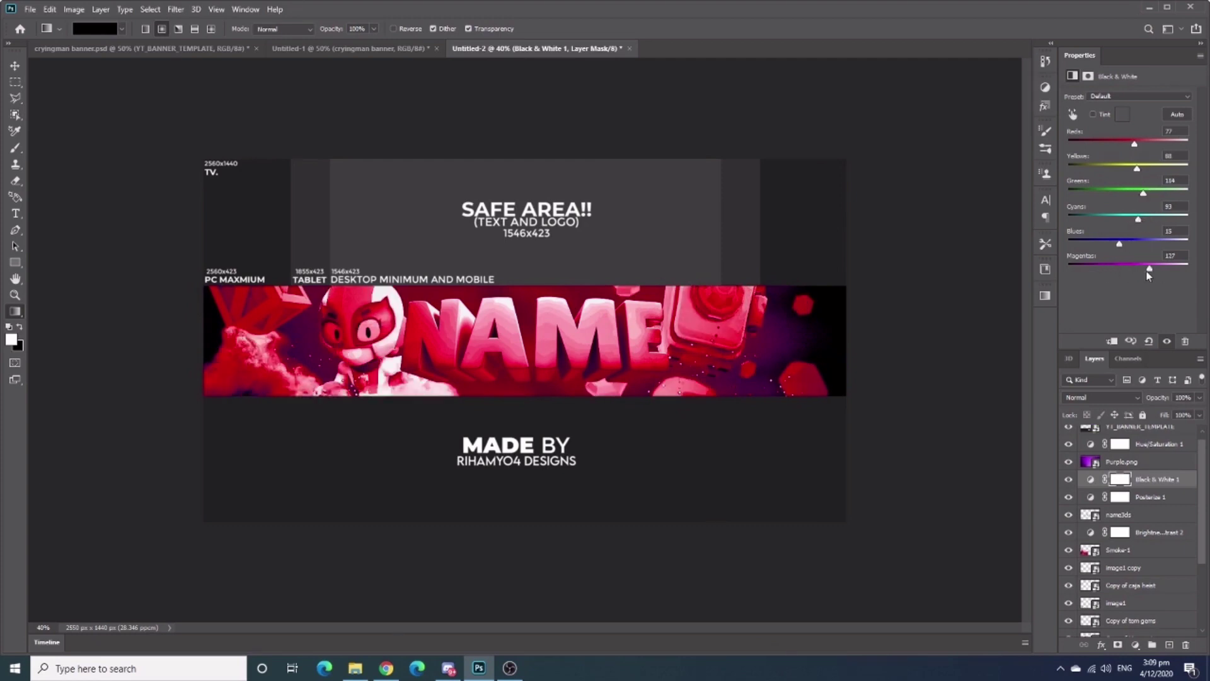
pyautogui.click(1156, 444)
pyautogui.moveTo(1135, 145)
pyautogui.mouseDown()
pyautogui.moveTo(1162, 145)
pyautogui.moveTo(1124, 170)
pyautogui.moveTo(1159, 144)
pyautogui.mouseUp()
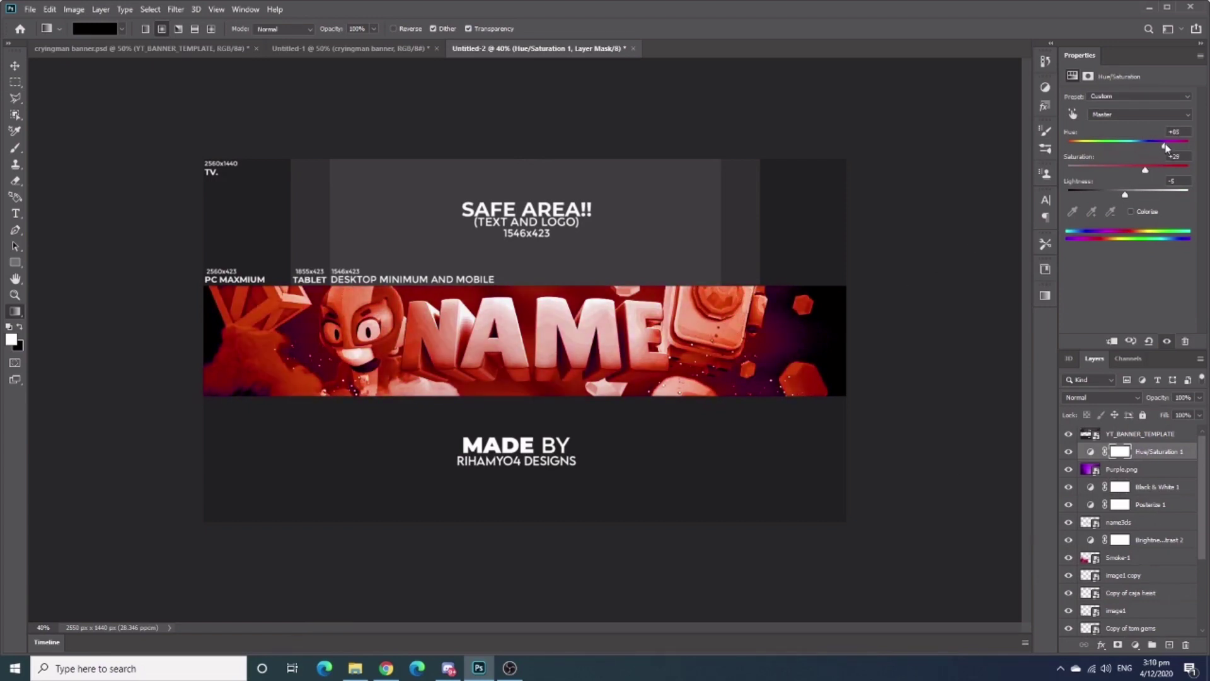
# - Compare the main banner with the Untitled-1 banner document
pyautogui.click(350, 48)
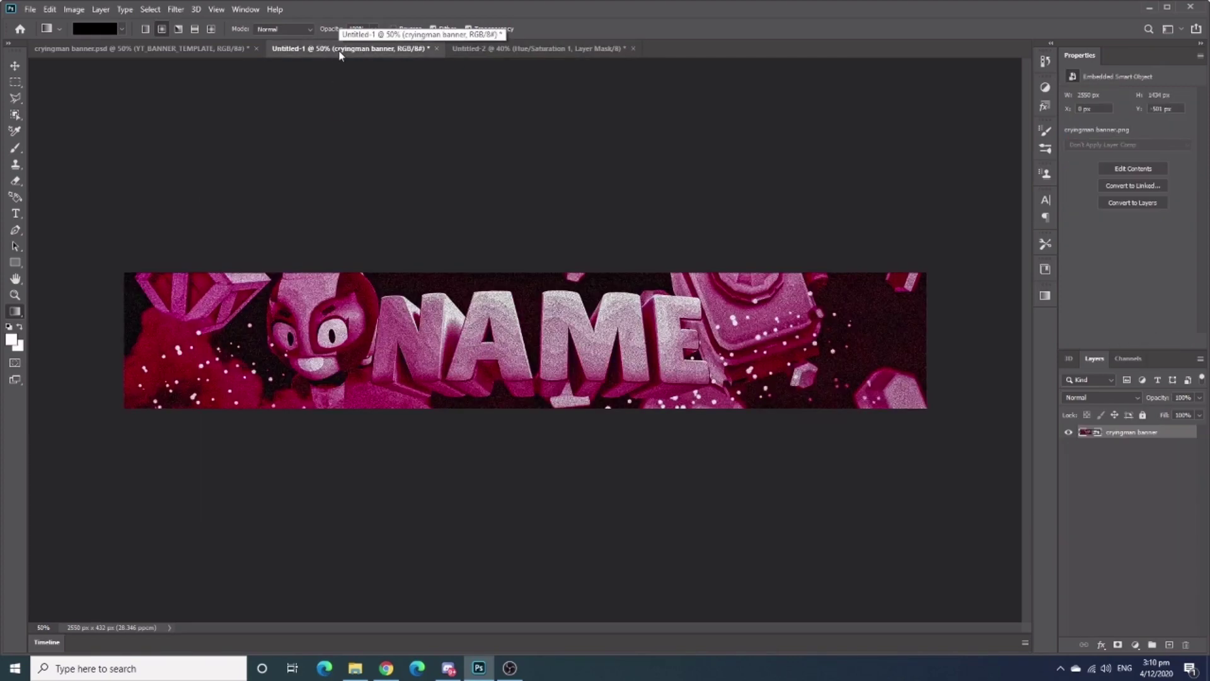
pyautogui.click(539, 49)
pyautogui.click(350, 49)
pyautogui.click(539, 49)
pyautogui.scroll(-2, 1145, 589)
# - Nudge the Copy of Max cryingman character slightly on the banner
pyautogui.click(1145, 593)
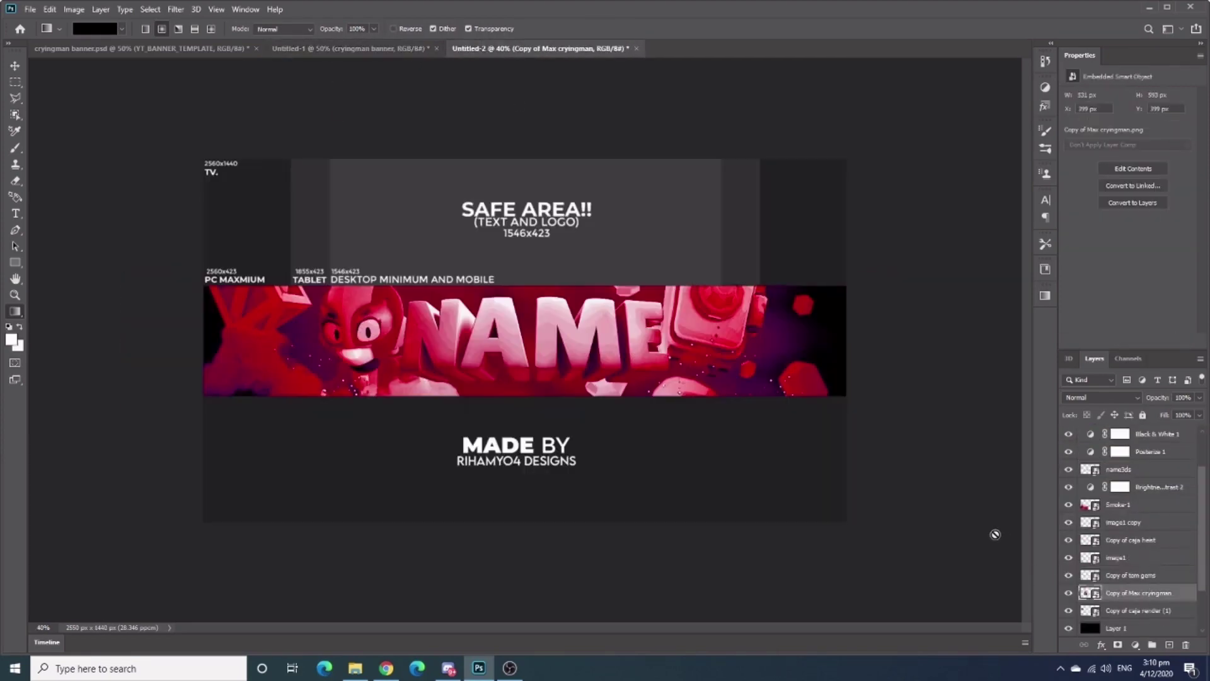
pyautogui.hotkey('ctrl', 't')
pyautogui.moveTo(352, 352); pyautogui.dragTo(334, 349)
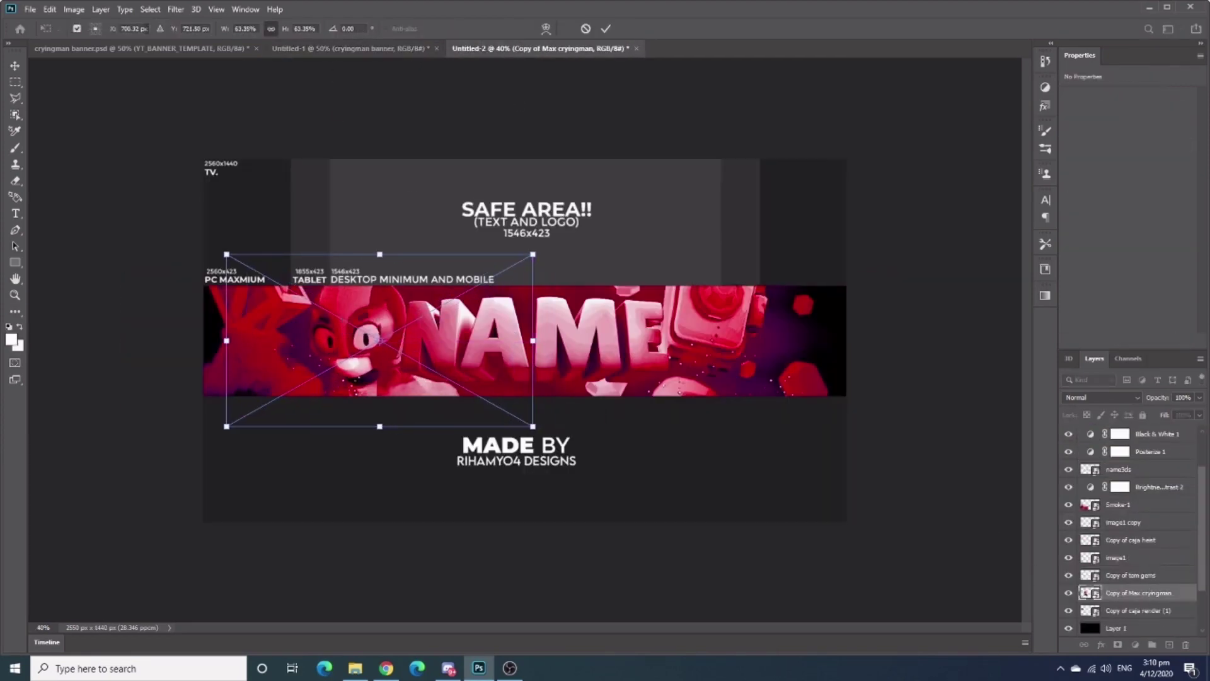
pyautogui.click(327, 48)
pyautogui.click(567, 51)
pyautogui.scroll(-2, 1144, 535)
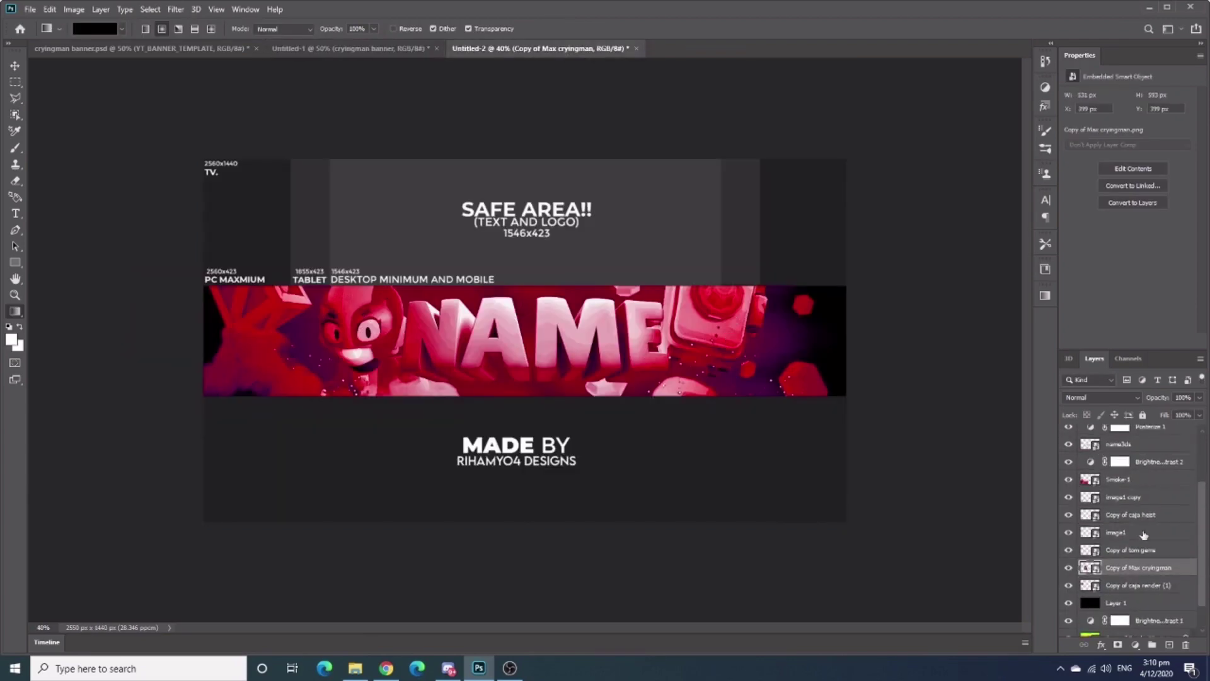
pyautogui.moveTo(851, 298); pyautogui.dragTo(838, 328)
# - Fit the Purple.png overlay to the banner strip's full width and height
pyautogui.click(370, 51)
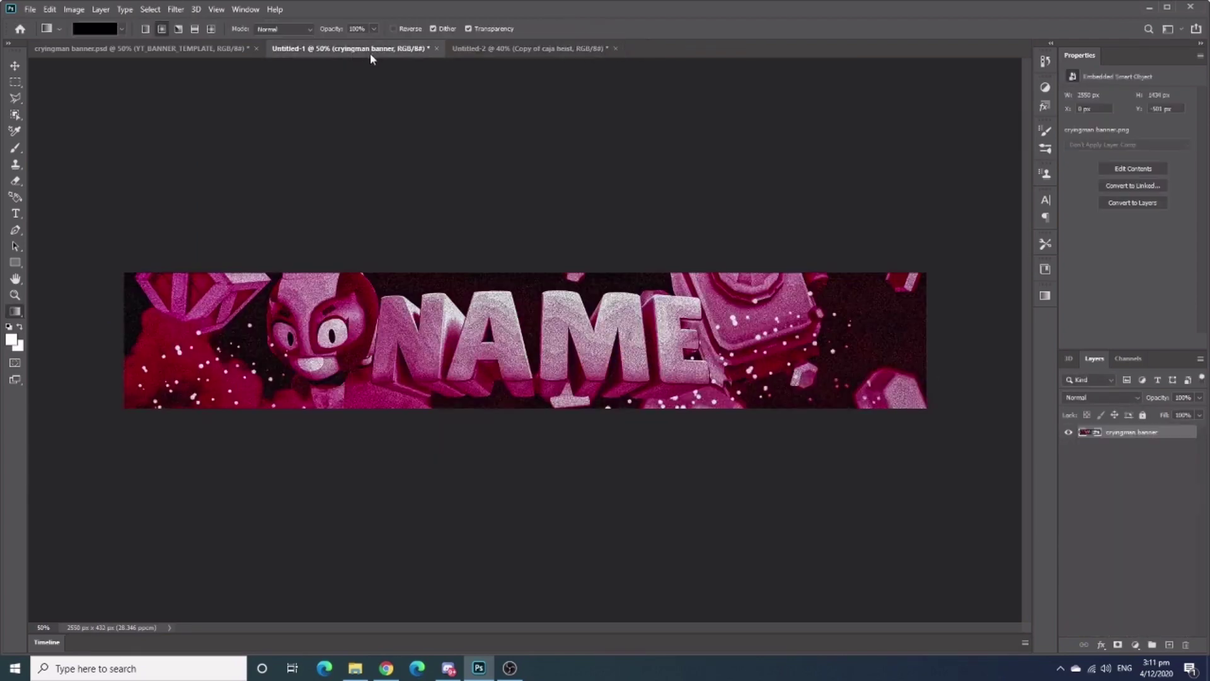
pyautogui.click(536, 49)
pyautogui.press('v')
pyautogui.click(1132, 592)
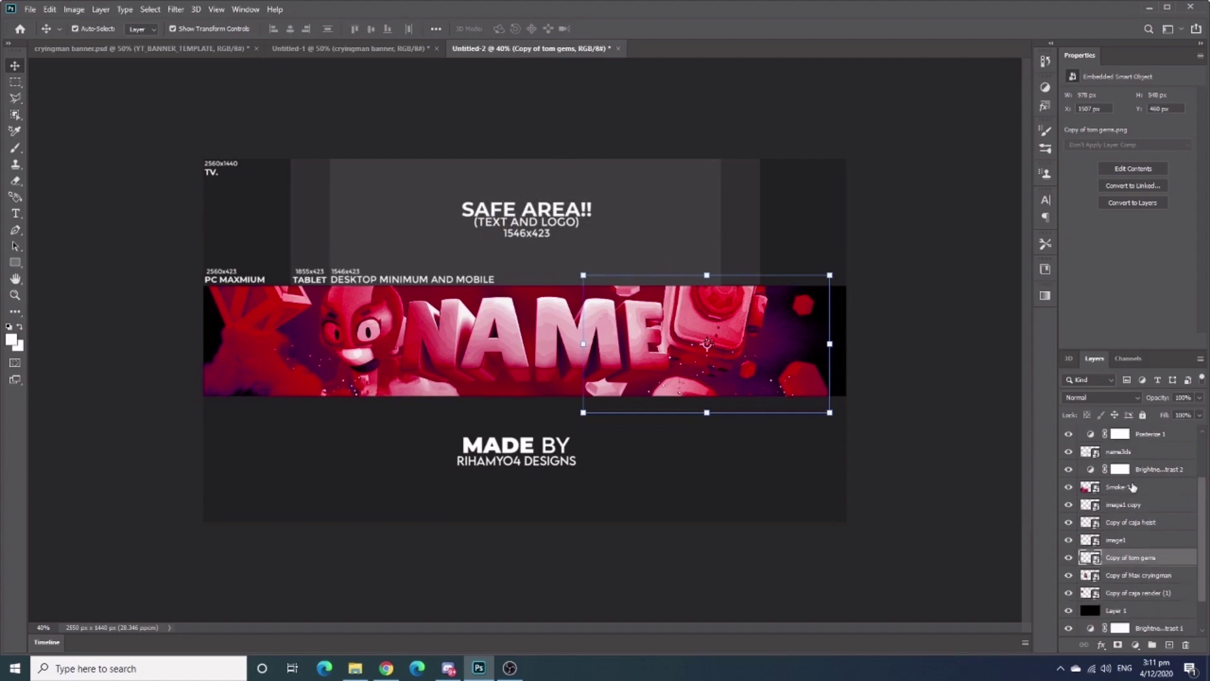
pyautogui.moveTo(849, 332); pyautogui.dragTo(854, 341)
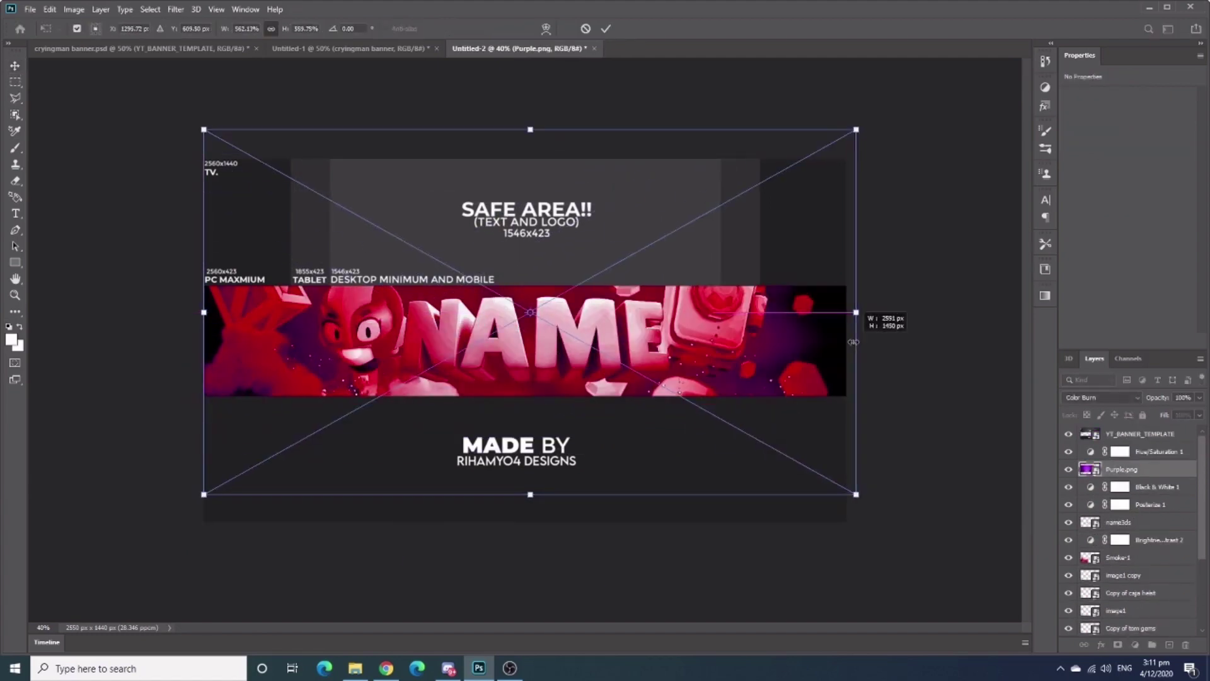
pyautogui.moveTo(528, 130); pyautogui.dragTo(530, 275)
pyautogui.moveTo(531, 495); pyautogui.dragTo(512, 402)
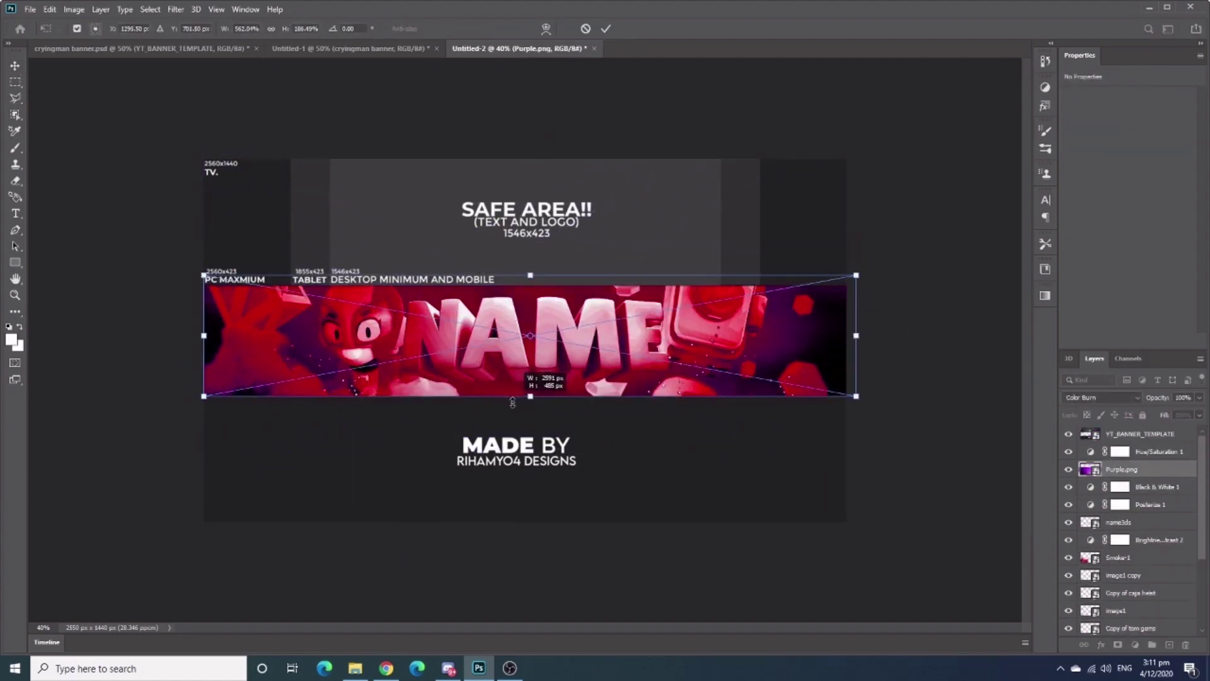
pyautogui.click(605, 29)
# - Check the reference banner and change the Posterize levels to about 100
pyautogui.click(349, 48)
pyautogui.click(496, 51)
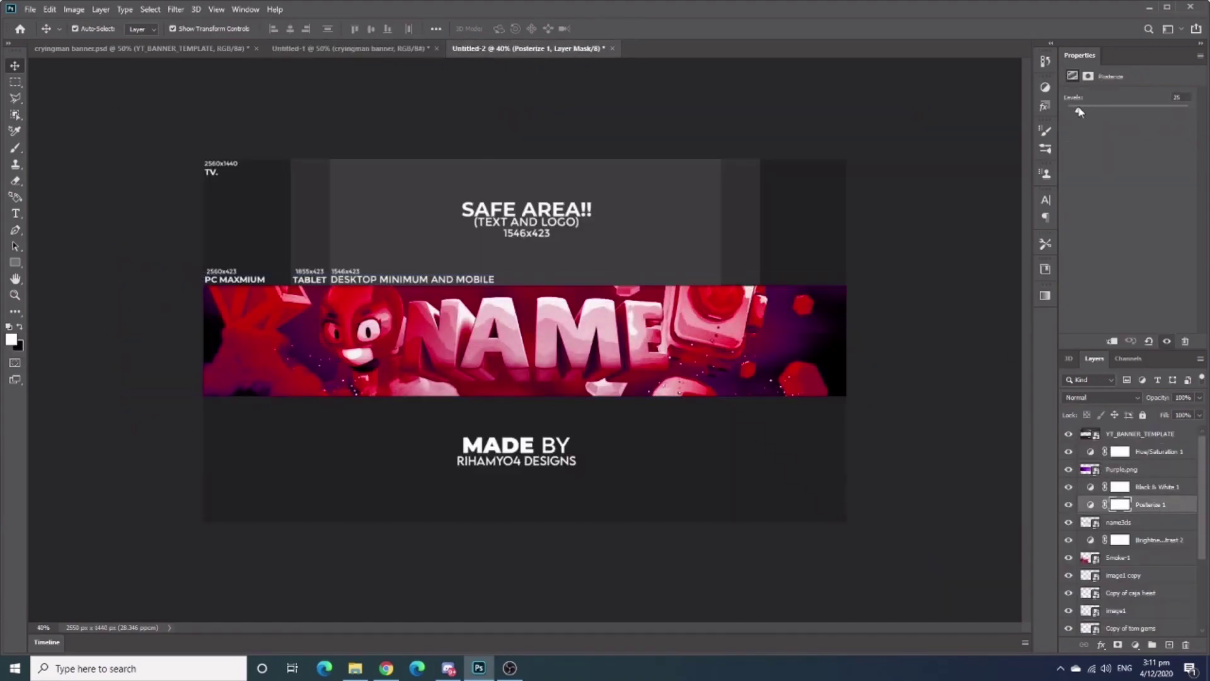
pyautogui.click(399, 48)
pyautogui.click(586, 48)
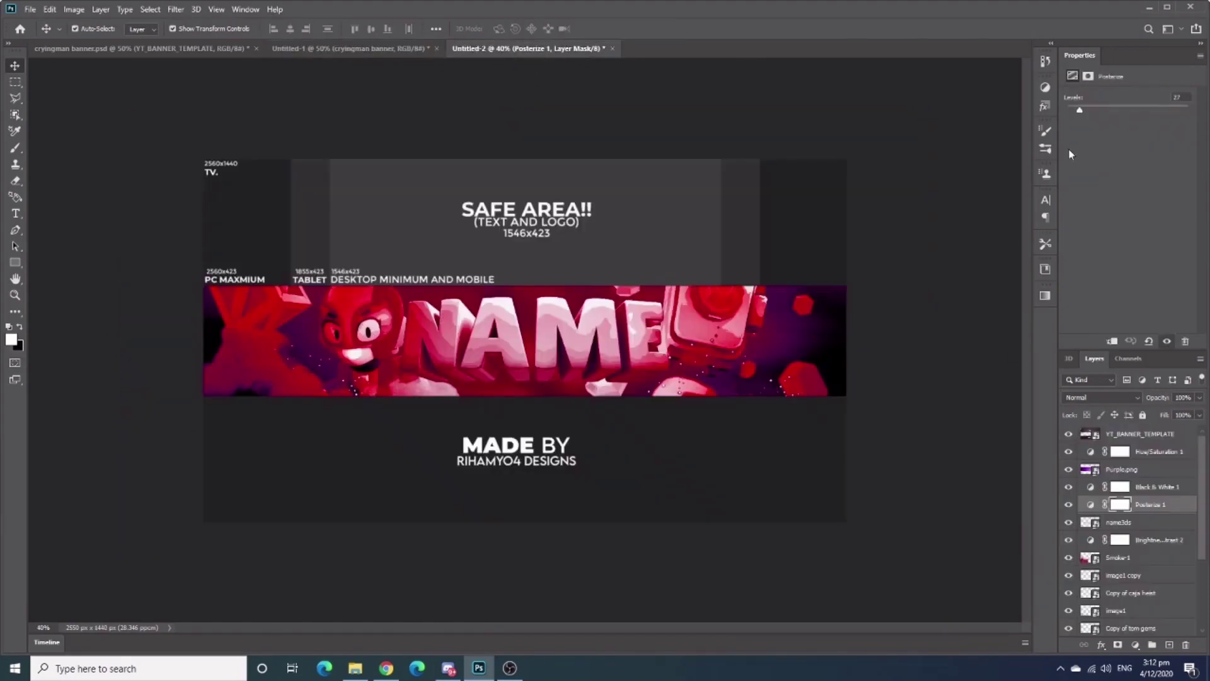
pyautogui.click(1072, 76)
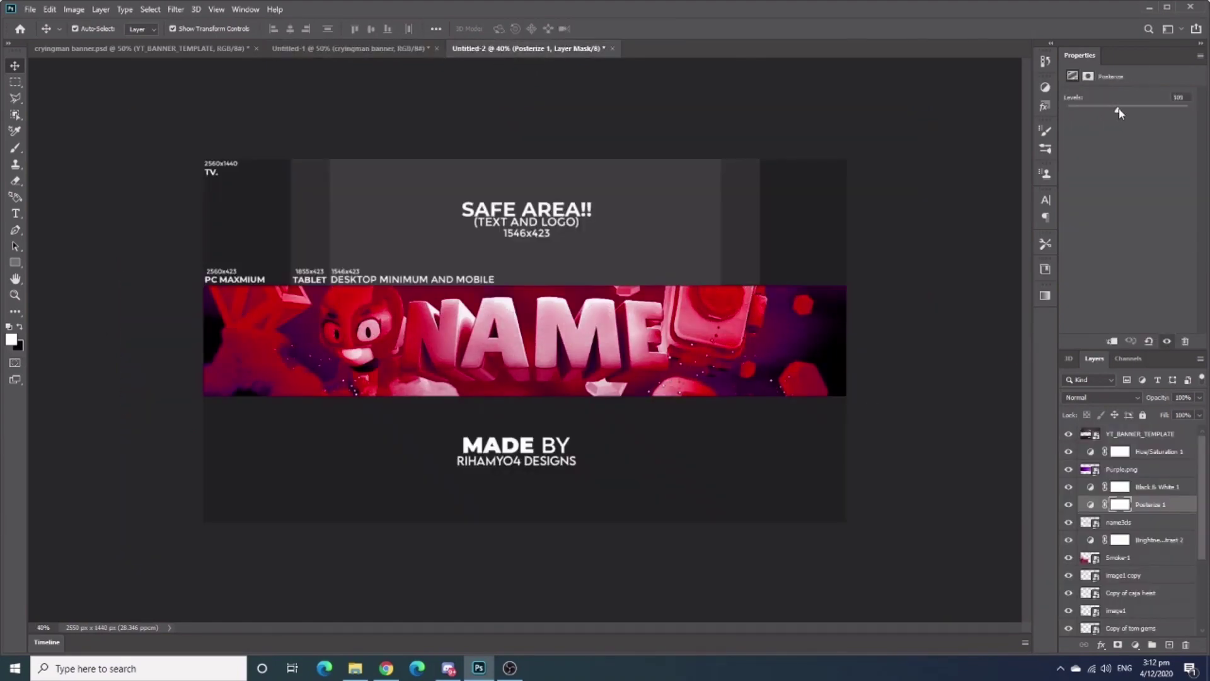
pyautogui.moveTo(1118, 111); pyautogui.dragTo(1081, 120)
# - Raise the Reds and Yellows sliders in Black & White 1
pyautogui.click(1153, 487)
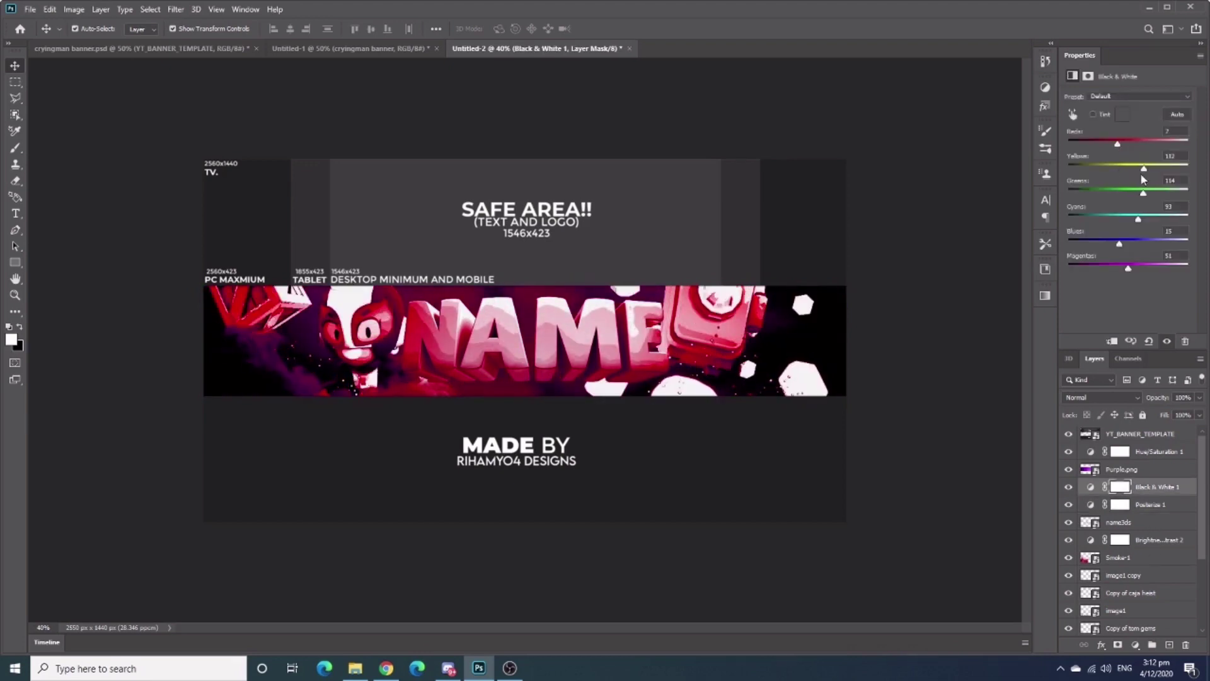
pyautogui.click(1177, 115)
pyautogui.moveTo(1119, 144)
pyautogui.mouseDown()
pyautogui.moveTo(1133, 143)
pyautogui.moveTo(1138, 169)
pyautogui.mouseUp()
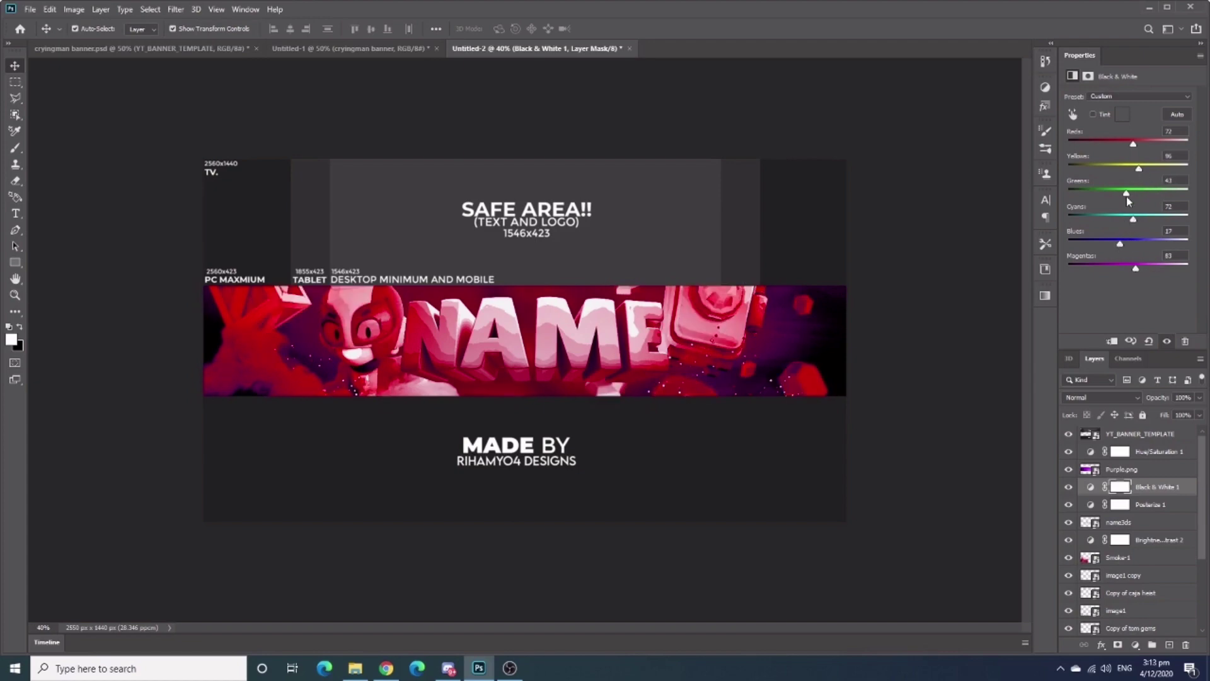
pyautogui.click(413, 49)
pyautogui.click(510, 51)
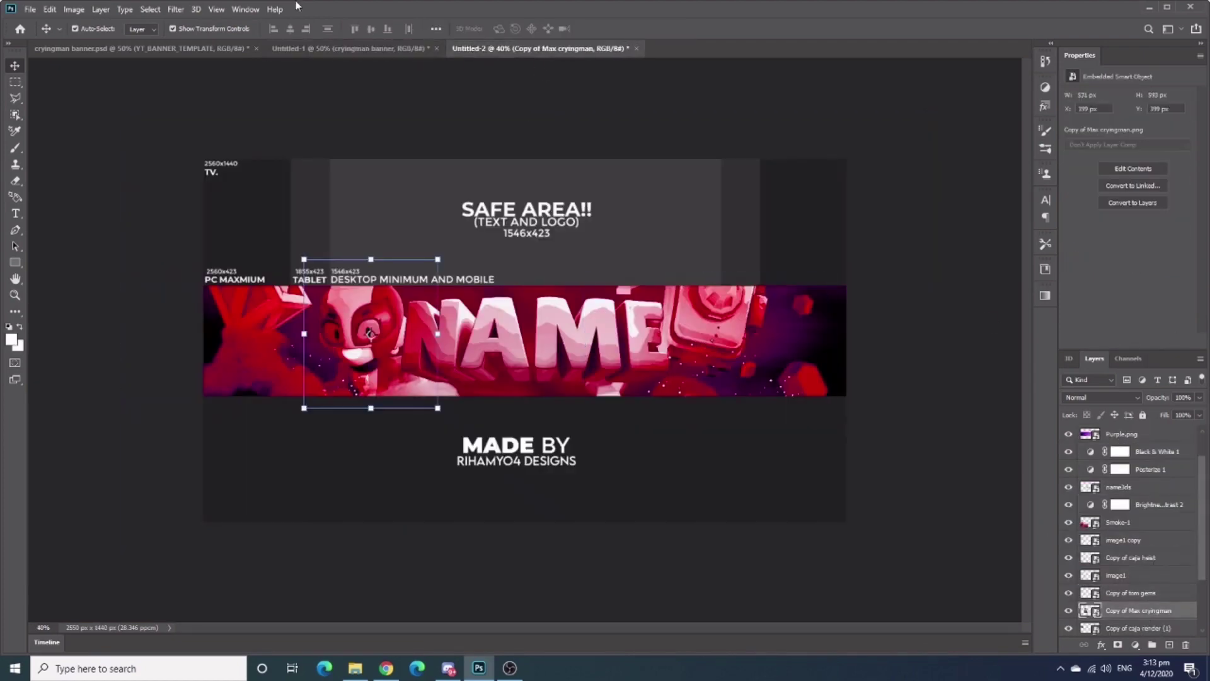
pyautogui.click(74, 28)
# - Select the YT_BANNER_TEMPLATE layer and merge all visible layers into one
pyautogui.click(567, 189)
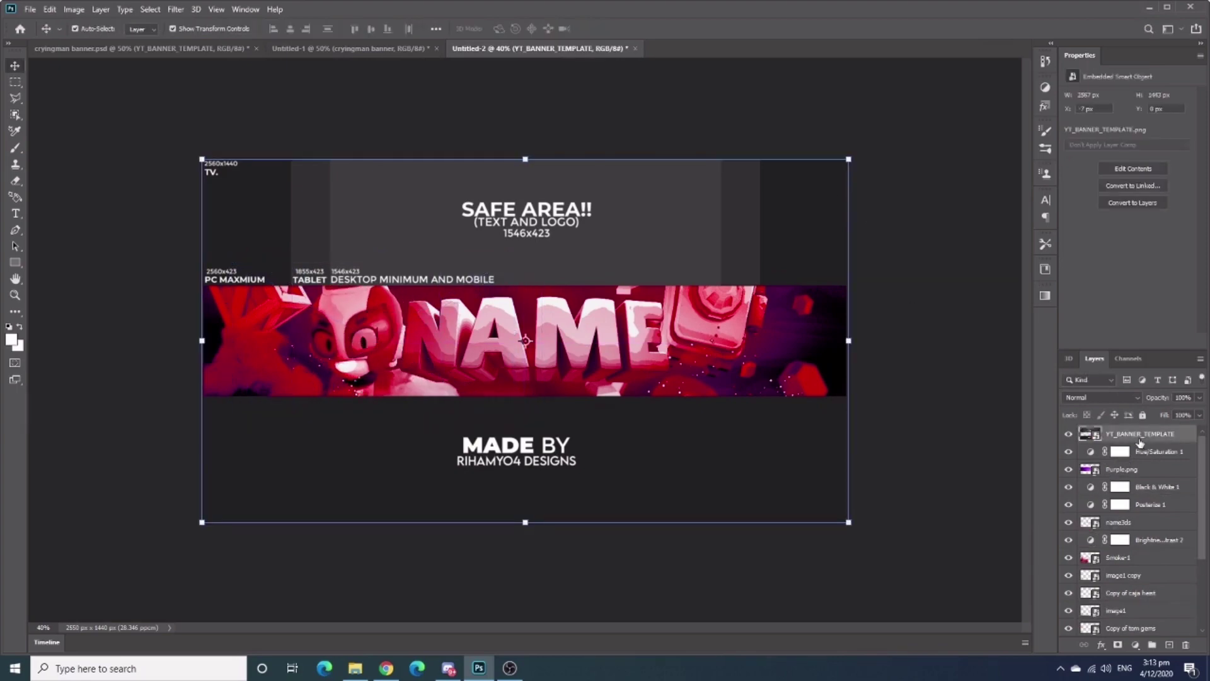
pyautogui.scroll(-3, 1161, 633)
pyautogui.rightClick(1161, 634)
pyautogui.click(1100, 460)
# - Set up Add Noise with a Gaussian distribution, moving the dialog aside to preview
pyautogui.click(176, 9)
pyautogui.click(366, 187)
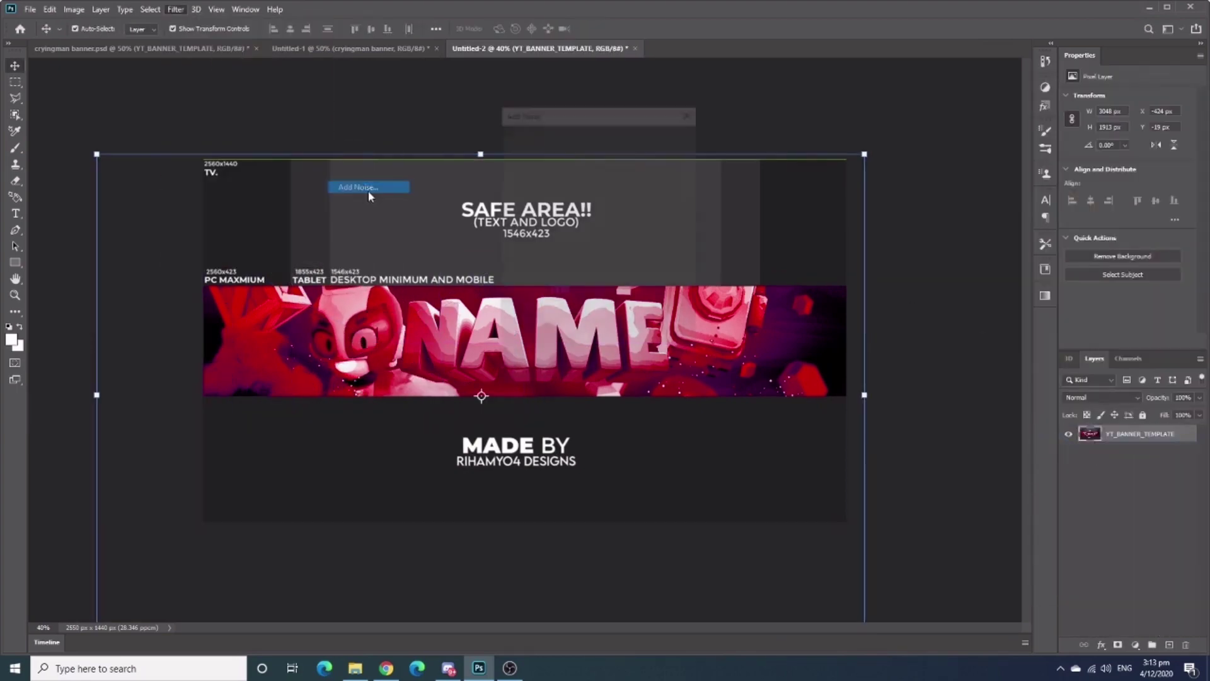
pyautogui.moveTo(542, 305)
pyautogui.mouseDown()
pyautogui.moveTo(559, 309)
pyautogui.moveTo(522, 313)
pyautogui.mouseUp()
pyautogui.click(517, 353)
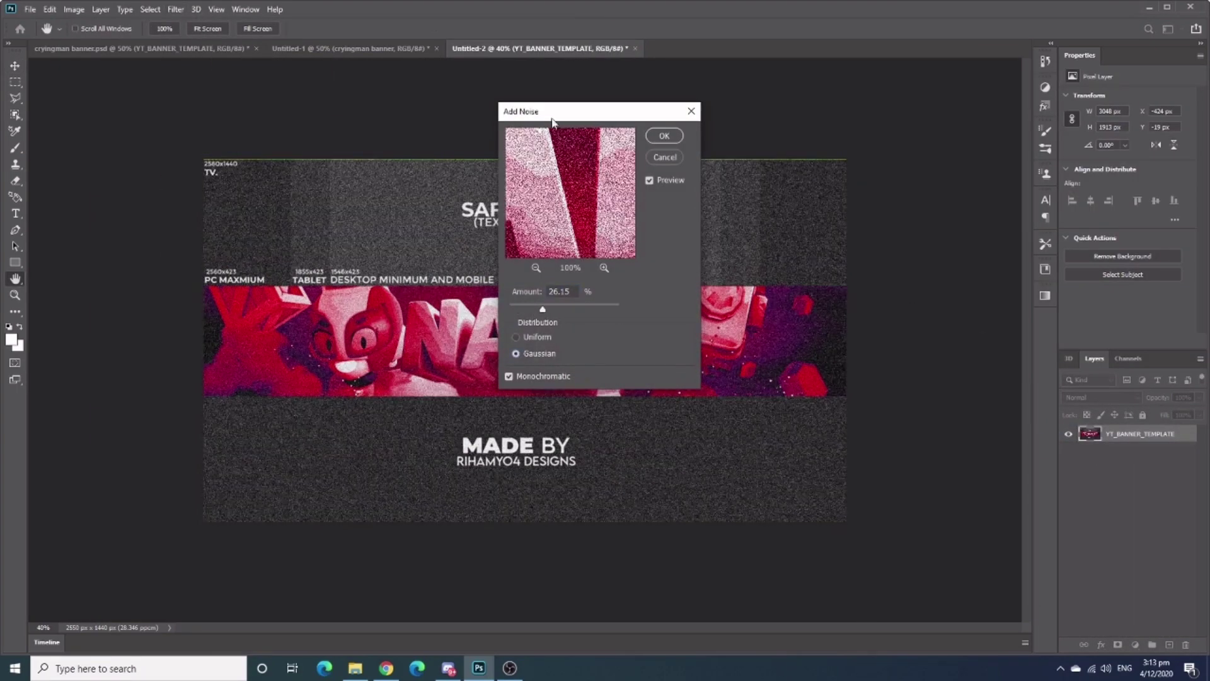
pyautogui.moveTo(567, 110); pyautogui.dragTo(827, 99)
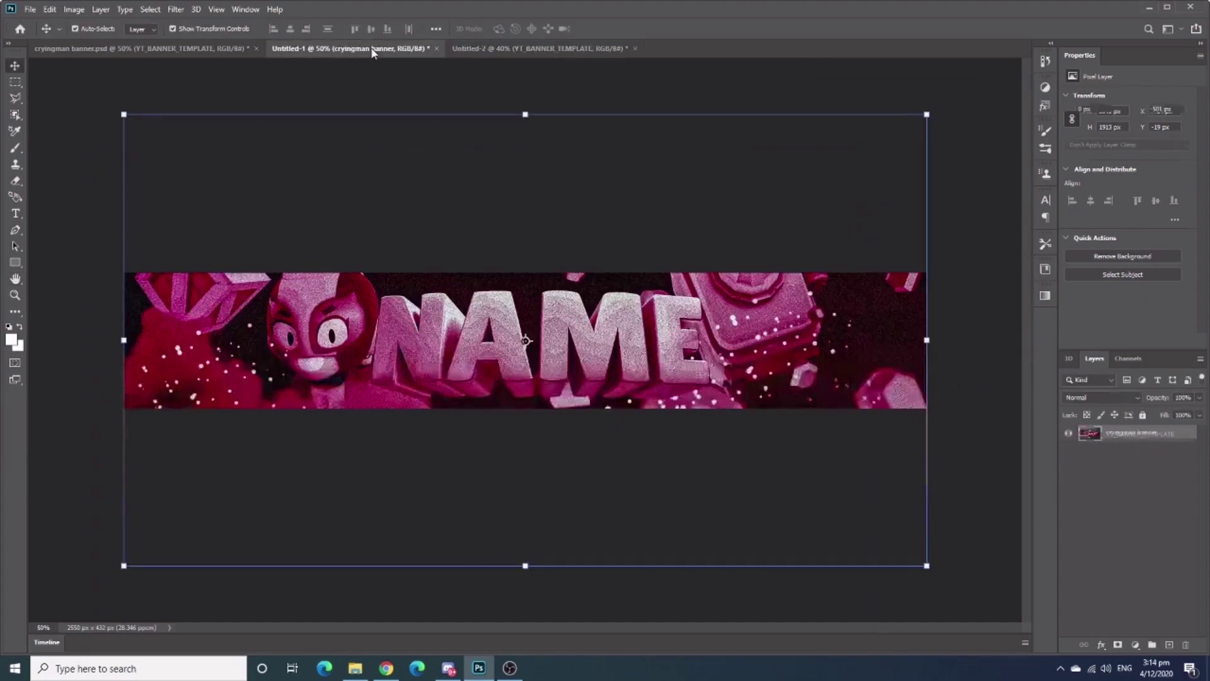
pyautogui.scroll(2, 1147, 569)
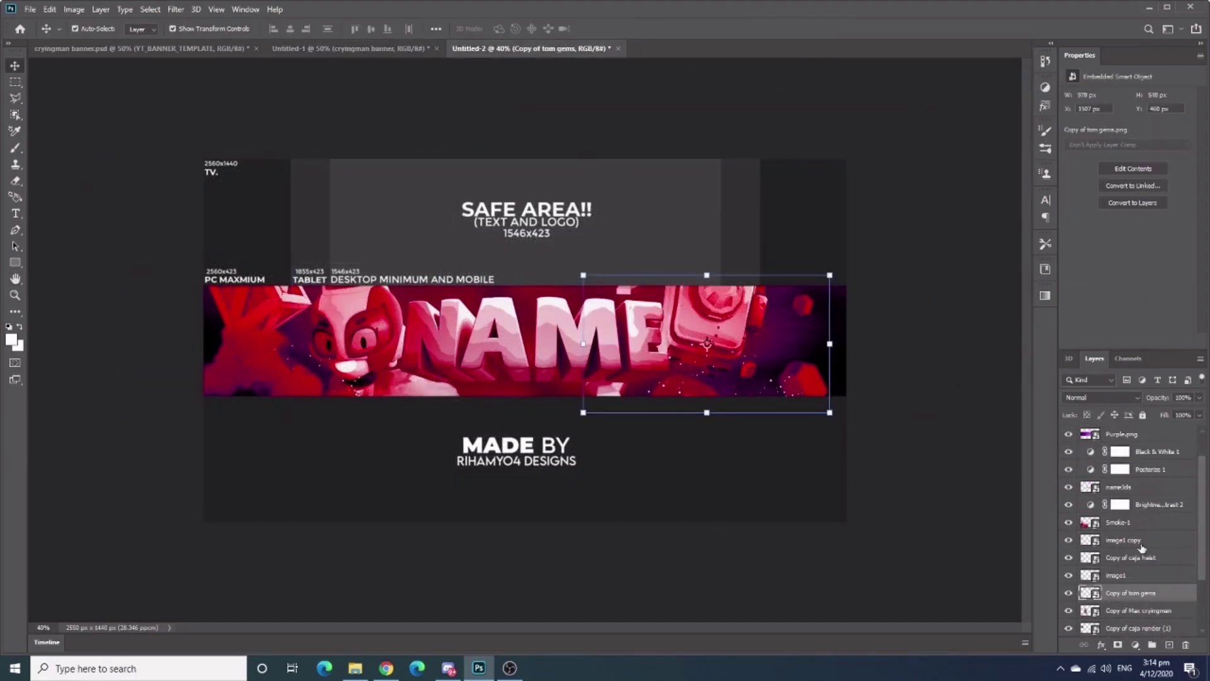
# - Rotate the image1 copy layer with Free Transform and commit it
pyautogui.click(1123, 540)
pyautogui.hotkey('ctrl', 't')
pyautogui.moveTo(870, 423); pyautogui.dragTo(786, 368)
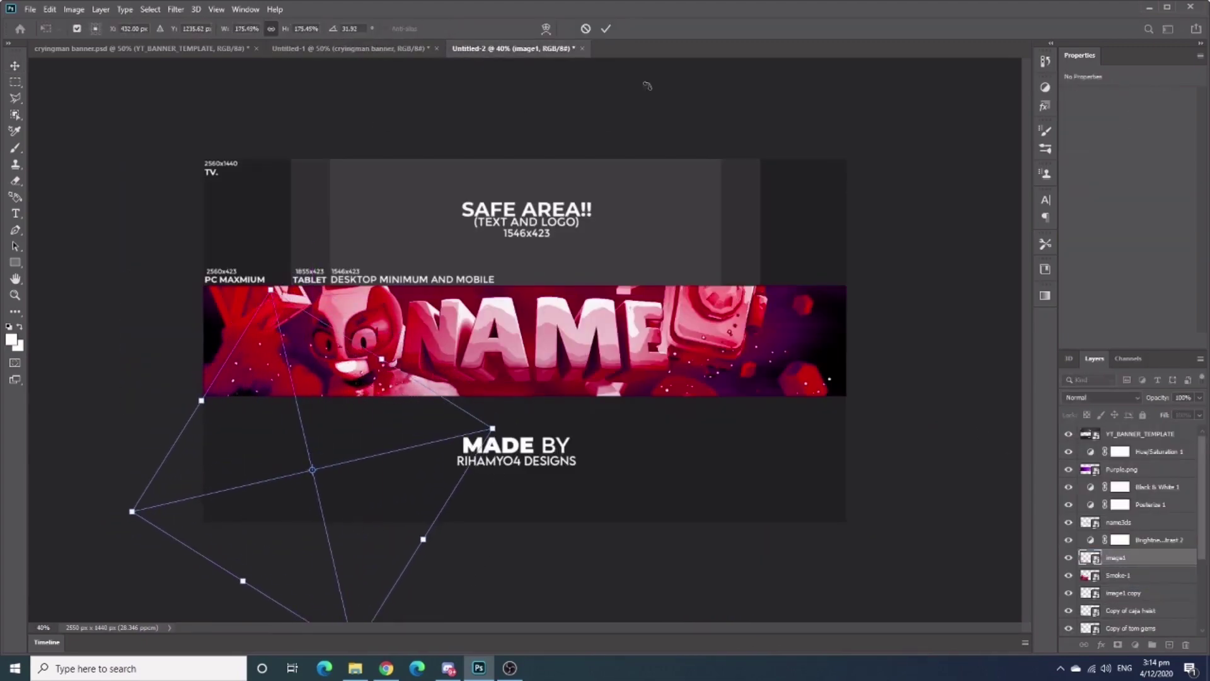
pyautogui.click(605, 28)
pyautogui.click(920, 454)
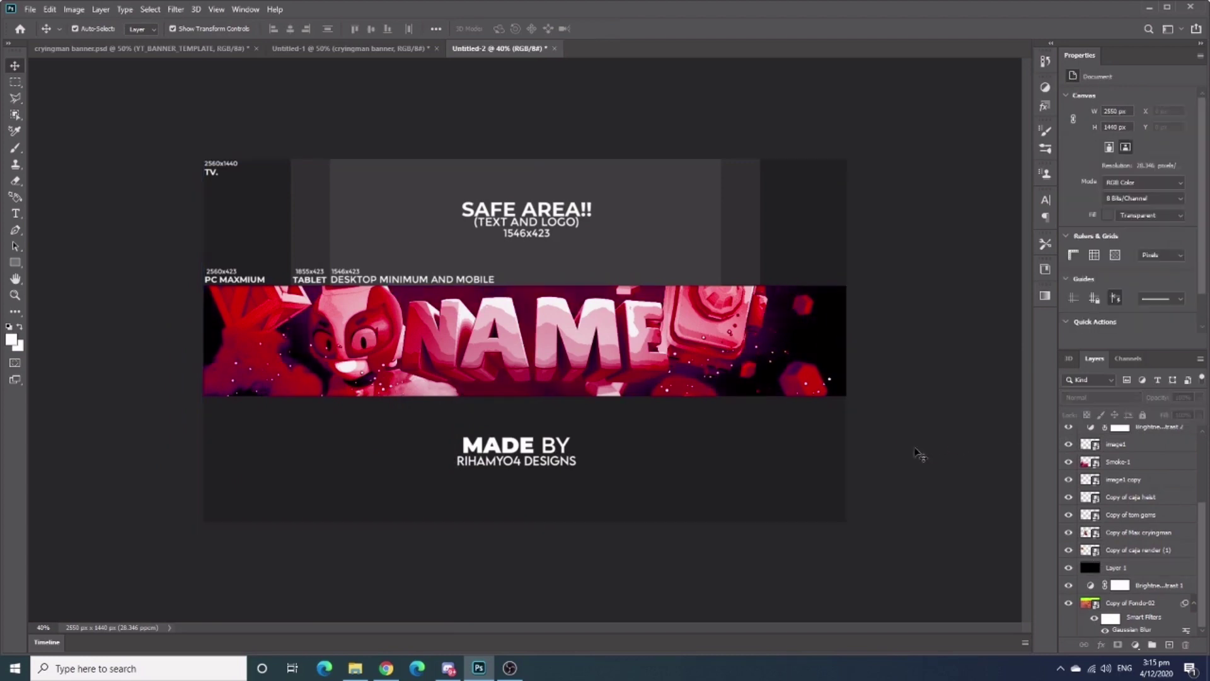
# - Clip a Brightness/Contrast layer at Brightness 25 to name3ds, then merge visible layers
pyautogui.click(1135, 645)
pyautogui.click(1109, 435)
pyautogui.moveTo(1128, 131); pyautogui.dragTo(1114, 133)
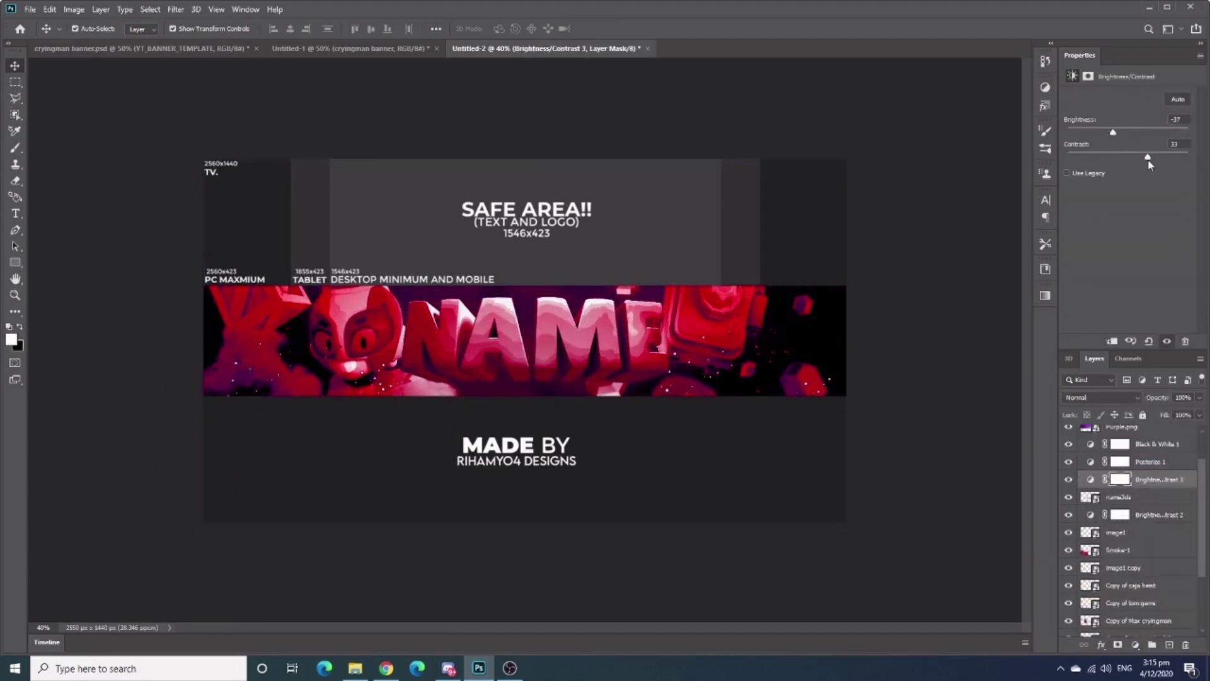
pyautogui.rightClick(1151, 479)
pyautogui.click(1031, 364)
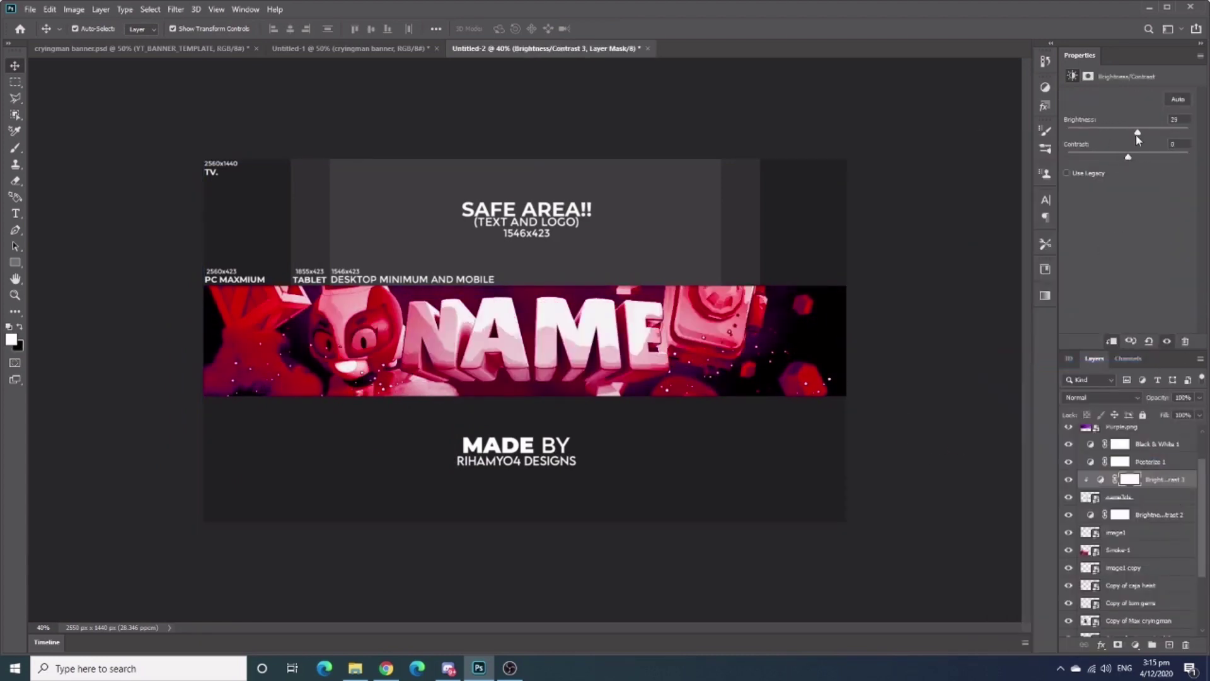
pyautogui.click(939, 279)
pyautogui.scroll(2, 1114, 437)
pyautogui.hotkey('ctrl', 'shift', 'e')
# - Apply Add Noise grain to the merged banner
pyautogui.click(176, 8)
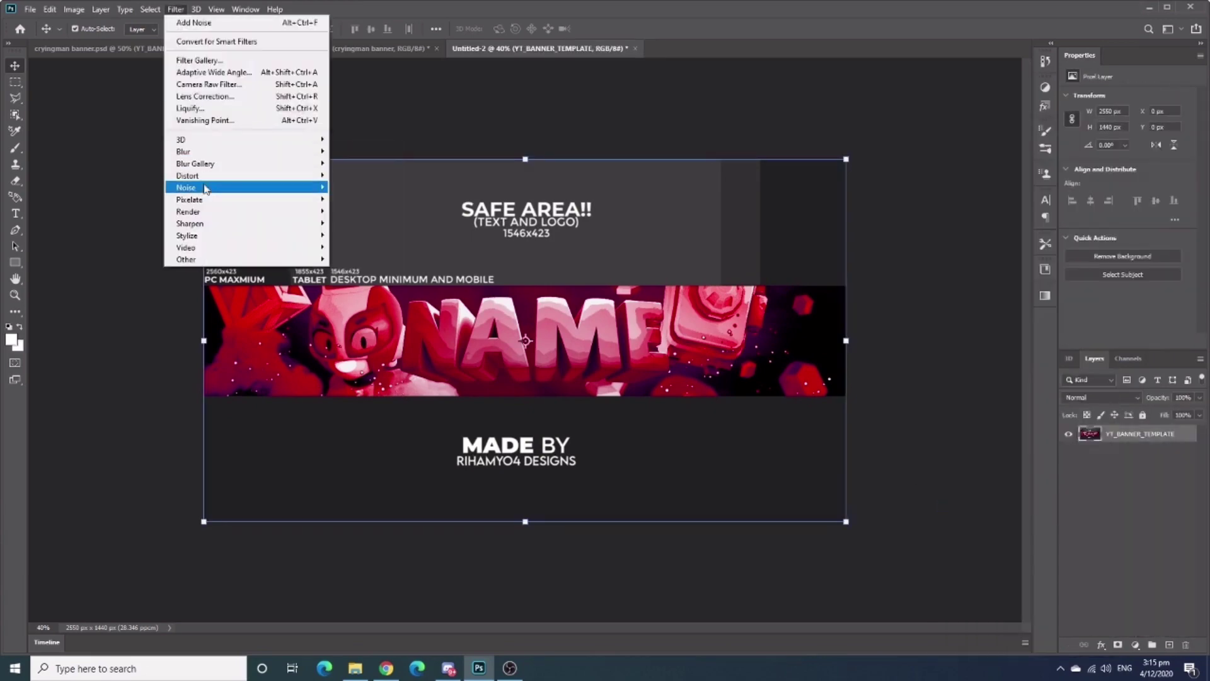
pyautogui.click(357, 187)
pyautogui.click(921, 120)
pyautogui.click(175, 9)
# - Apply Camera Raw with Contrast -28, Clarity +33, Dehaze +24 and increased Texture
pyautogui.click(208, 84)
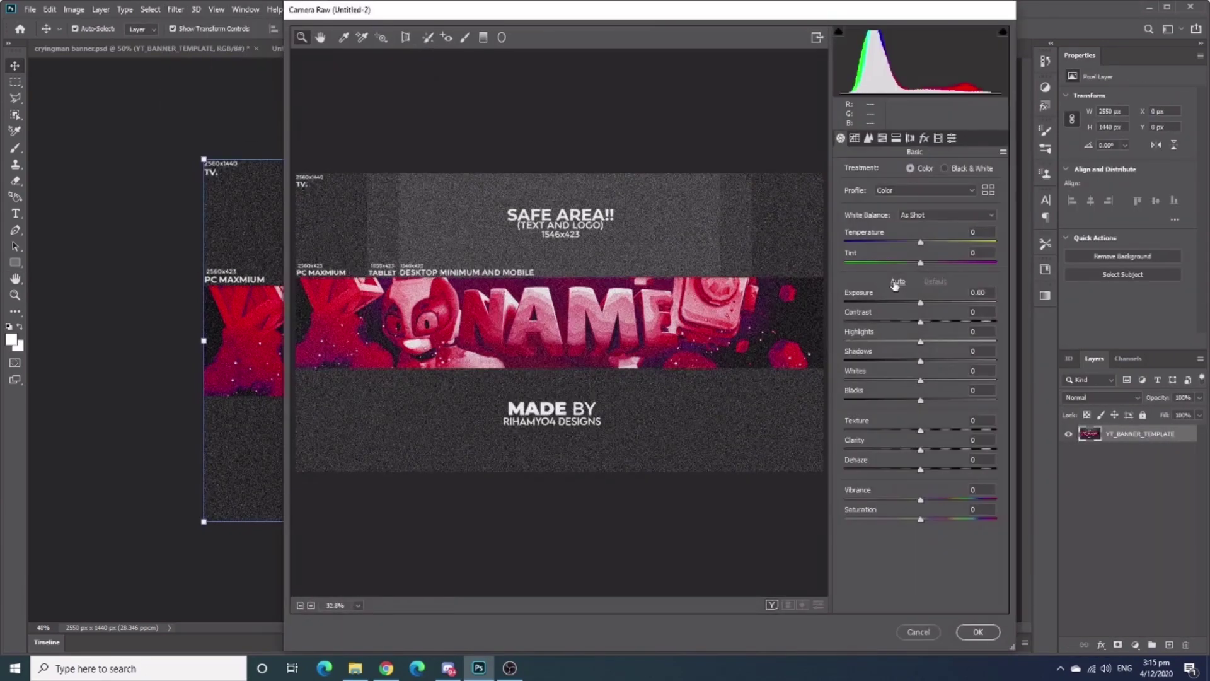
pyautogui.moveTo(919, 361); pyautogui.dragTo(921, 368)
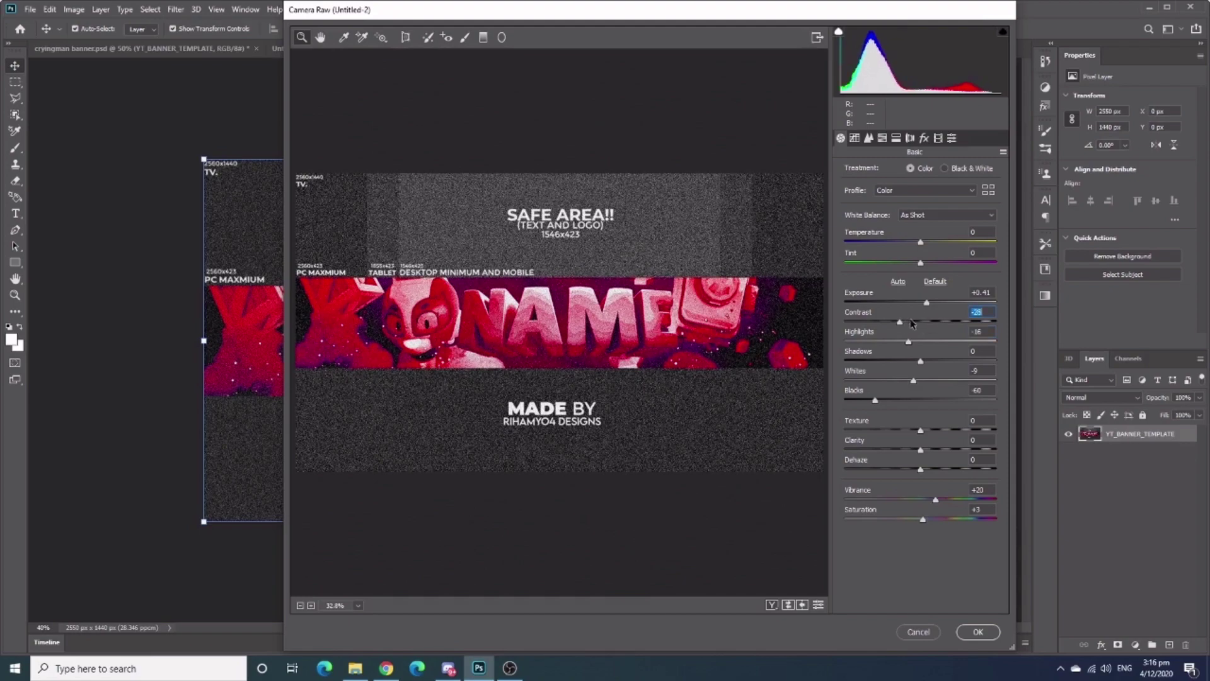
pyautogui.moveTo(927, 322)
pyautogui.mouseDown()
pyautogui.moveTo(898, 322)
pyautogui.moveTo(923, 302)
pyautogui.mouseUp()
pyautogui.moveTo(920, 469)
pyautogui.mouseDown()
pyautogui.moveTo(938, 469)
pyautogui.moveTo(941, 430)
pyautogui.mouseUp()
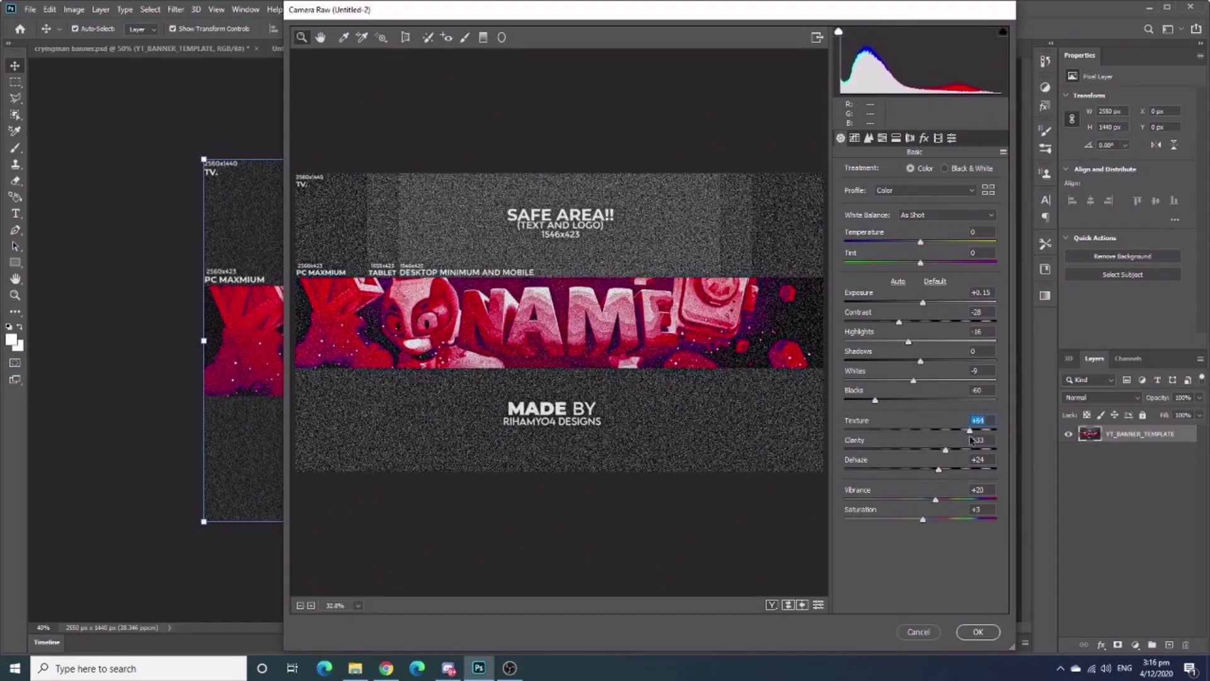
pyautogui.moveTo(935, 499); pyautogui.dragTo(911, 499)
pyautogui.scroll(-5, 920, 315)
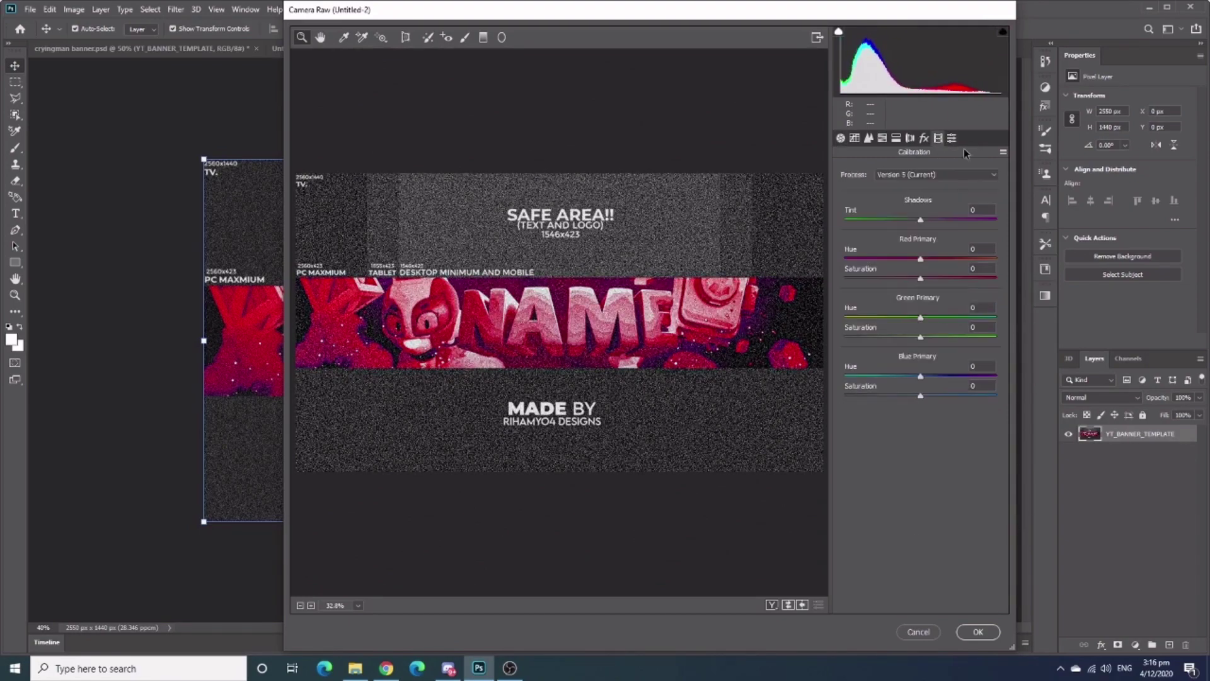
pyautogui.click(978, 631)
pyautogui.click(510, 668)
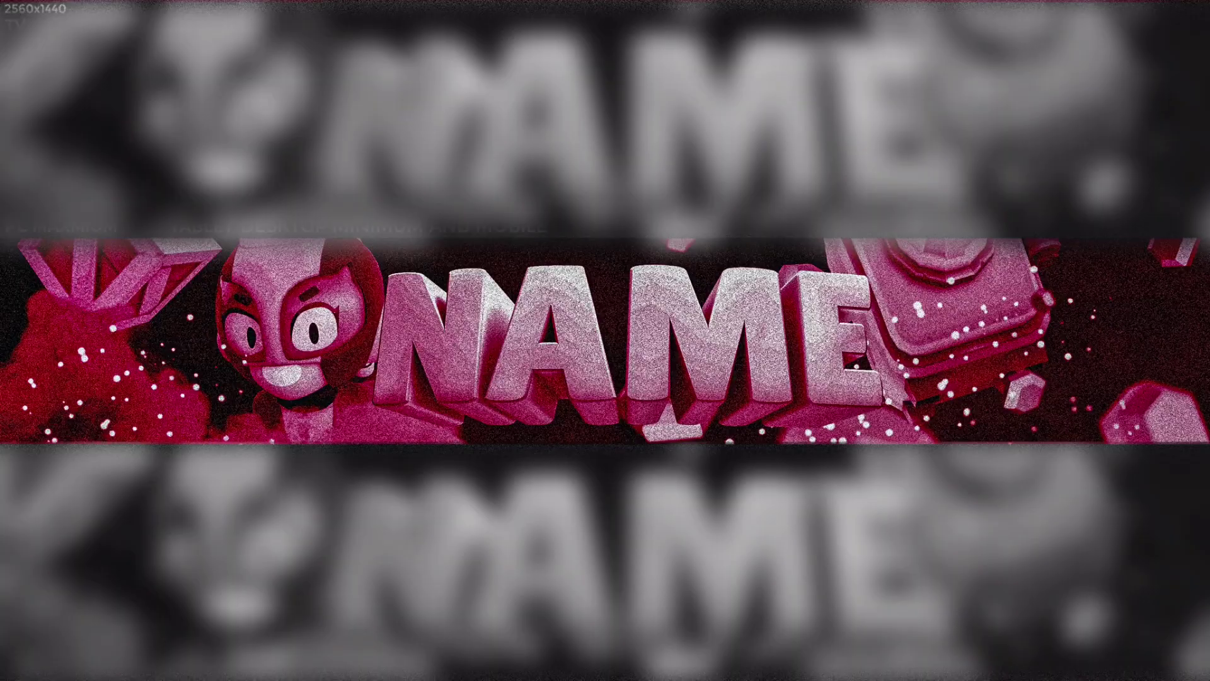